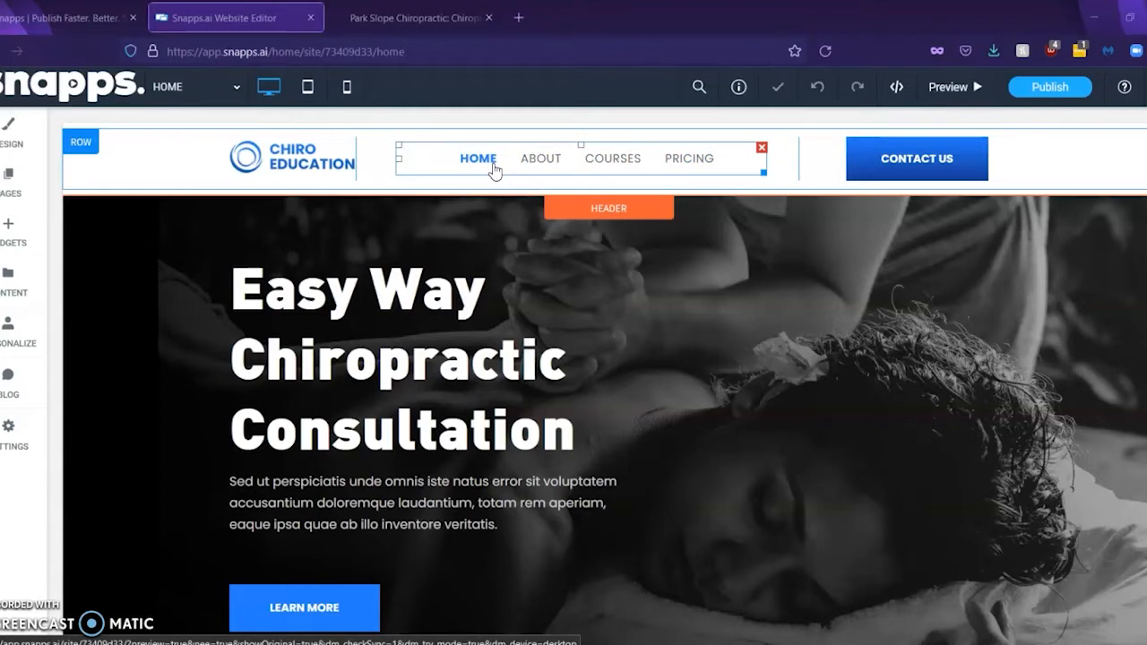
Look over the home page template from the hero banner down to the course offers
click(328, 256)
click(522, 154)
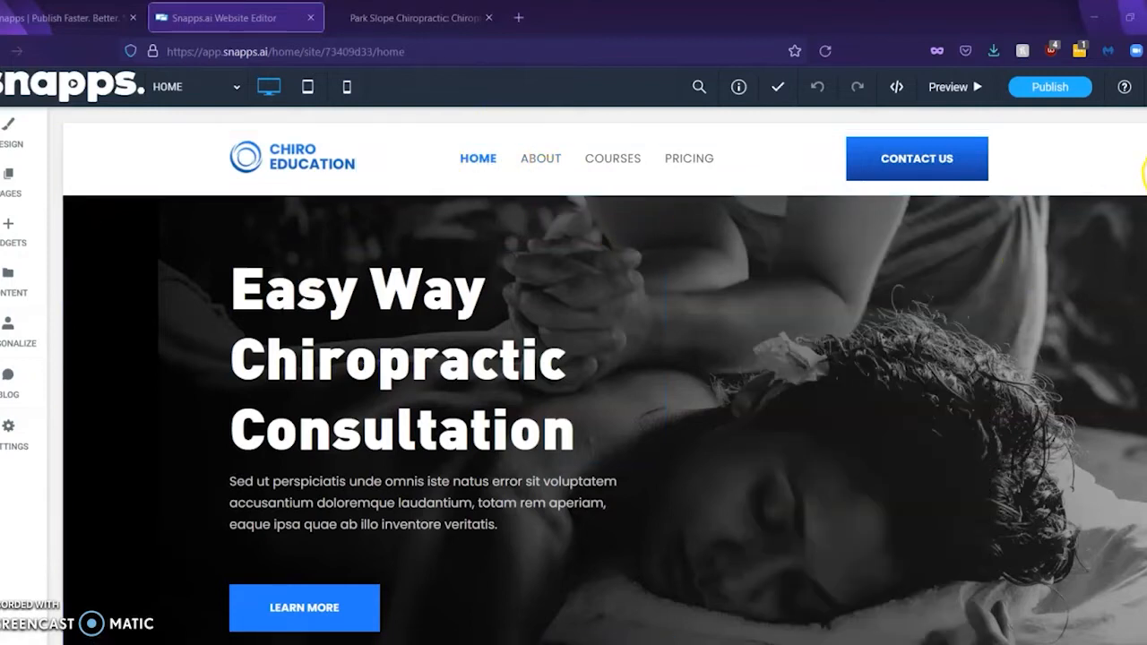
scroll(605, 420, down, 10)
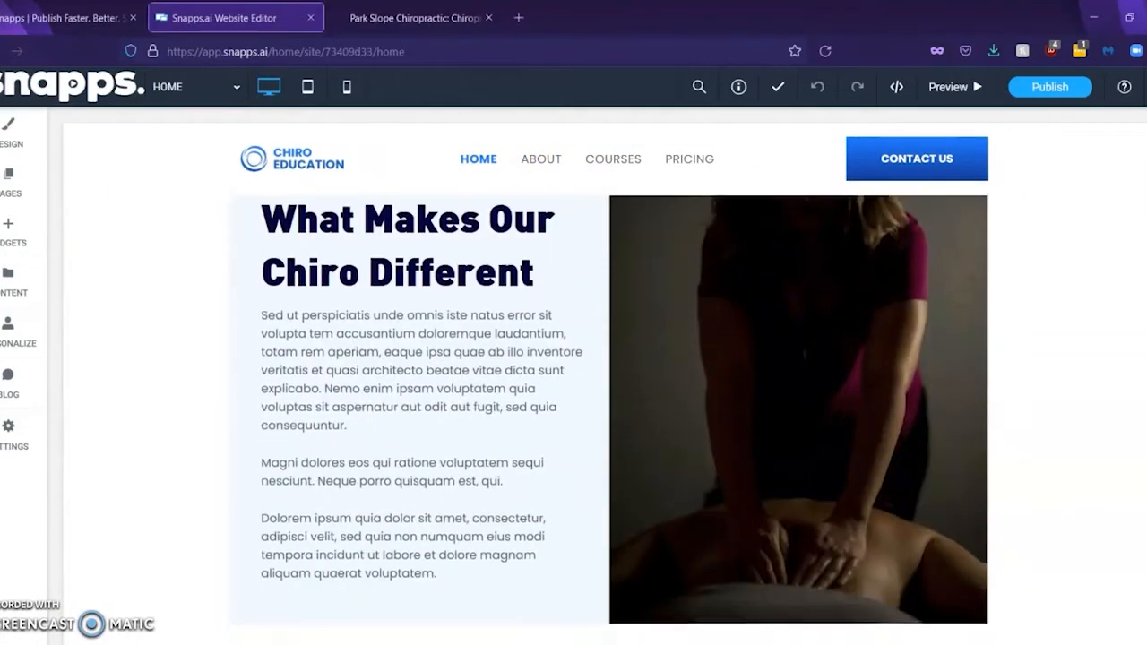
scroll(605, 419, down, 10)
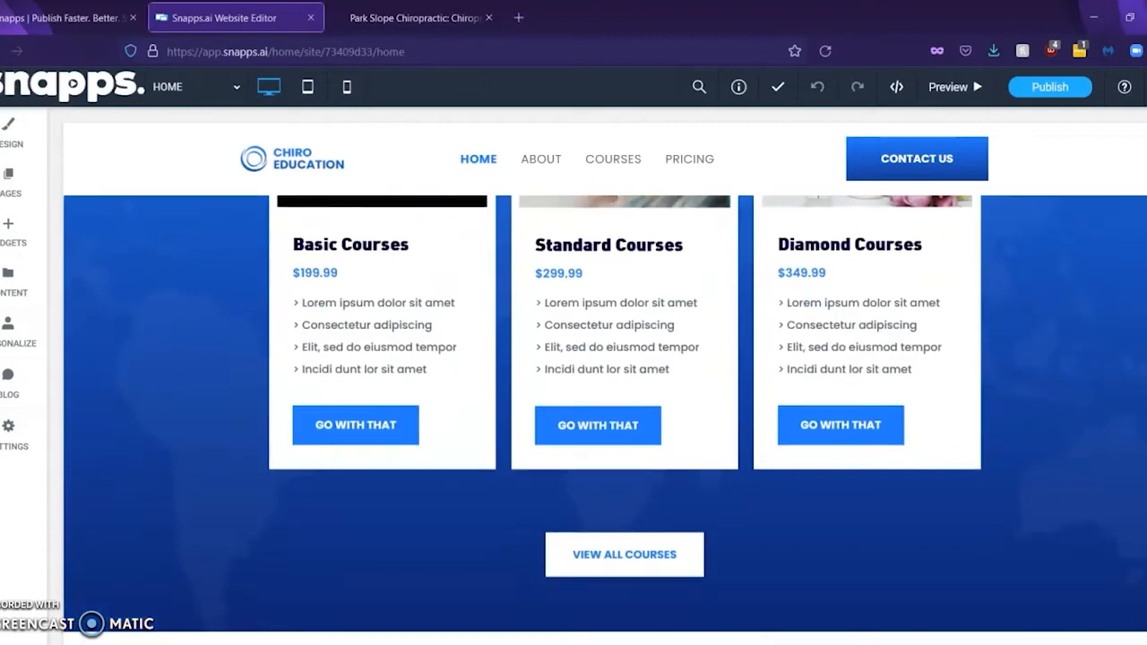
scroll(605, 419, up, 20)
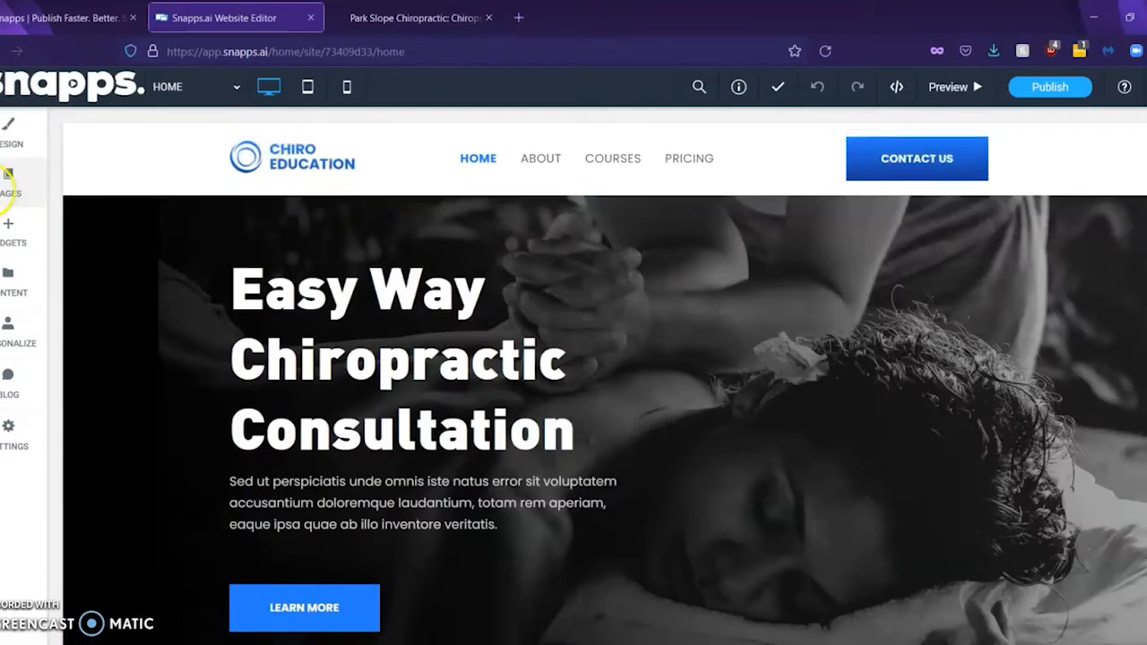
Duplicate the HOME page under the name LOCATIONS and place the copy directly below HOME in the page order
click(8, 179)
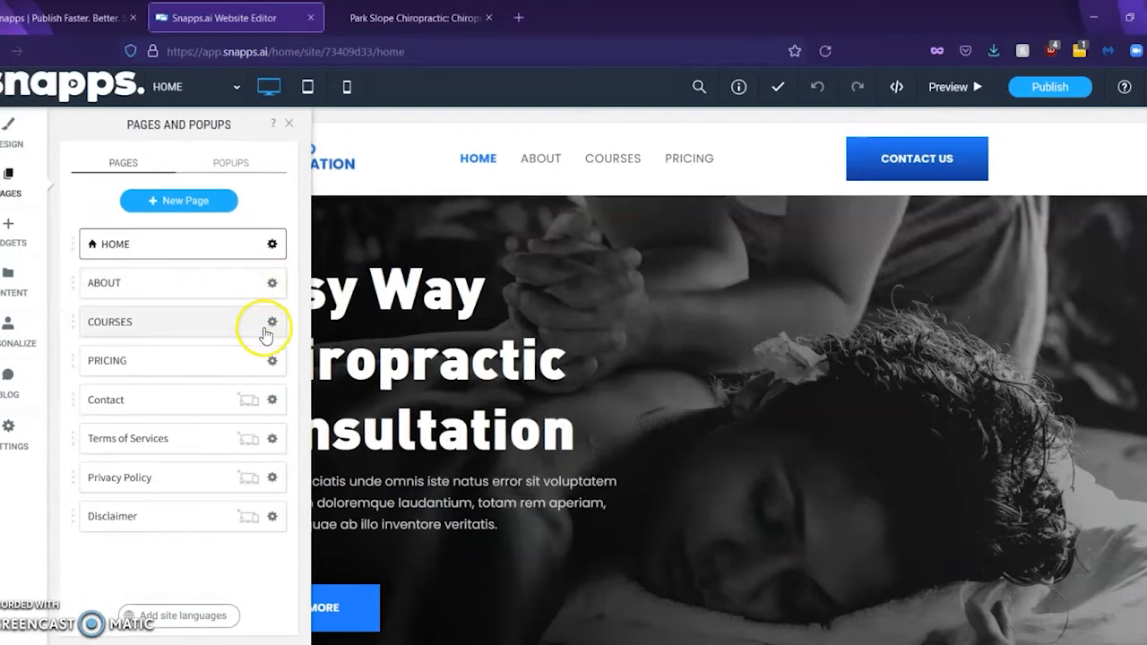
click(272, 244)
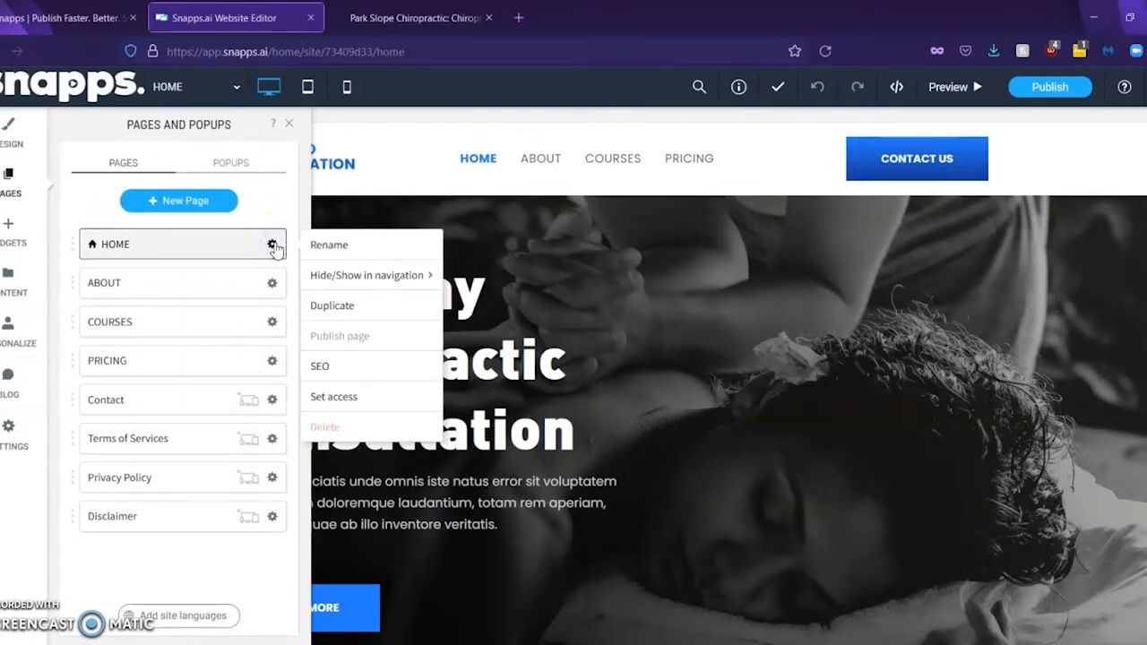
click(333, 306)
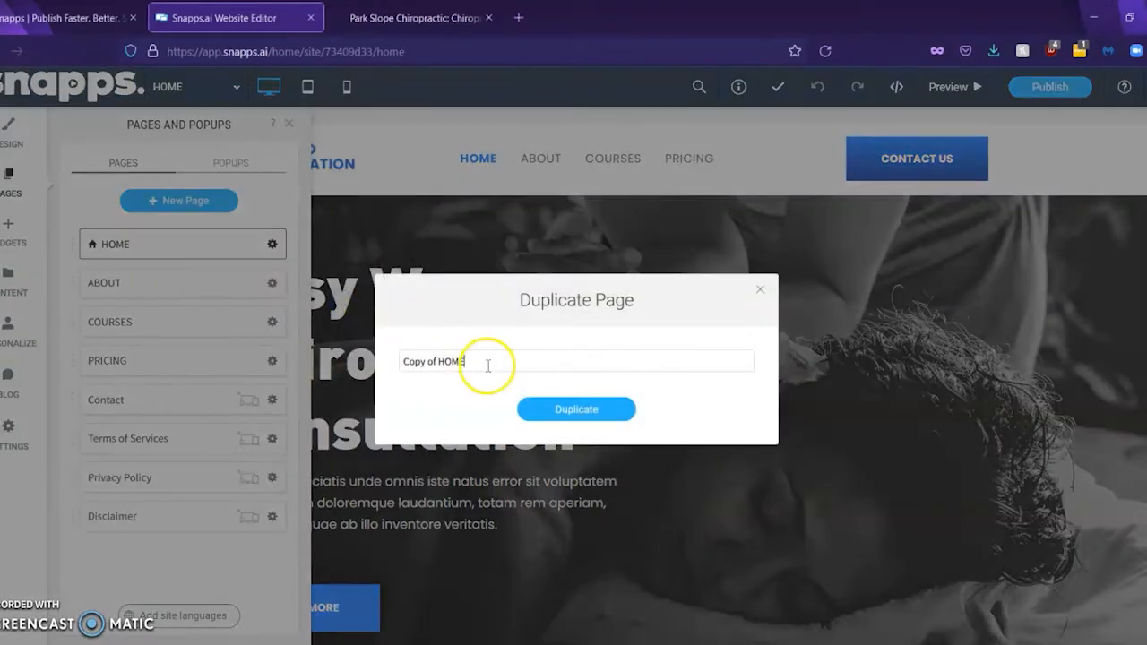
drag(464, 361, 413, 357)
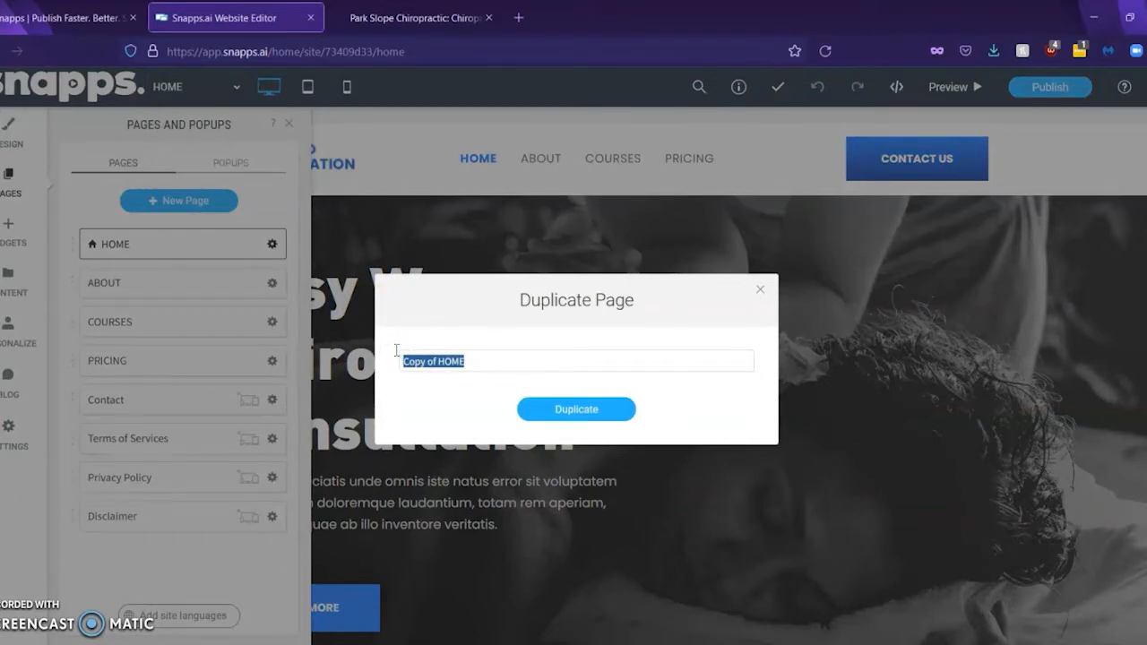
key(BackSpace)
click(538, 416)
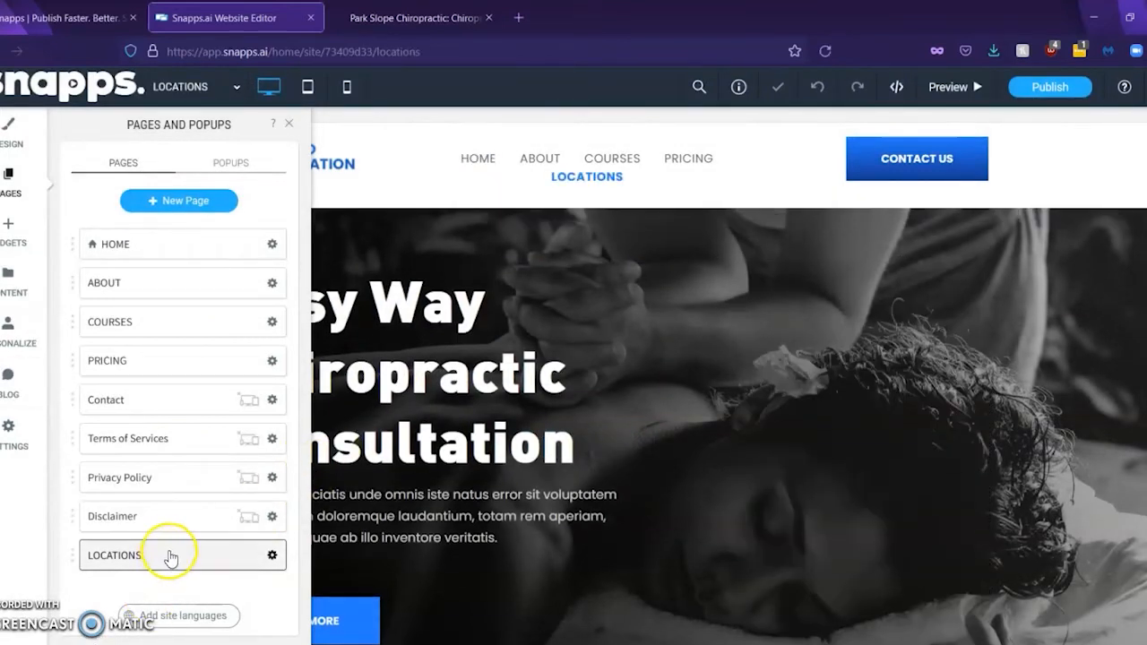
drag(169, 555, 173, 266)
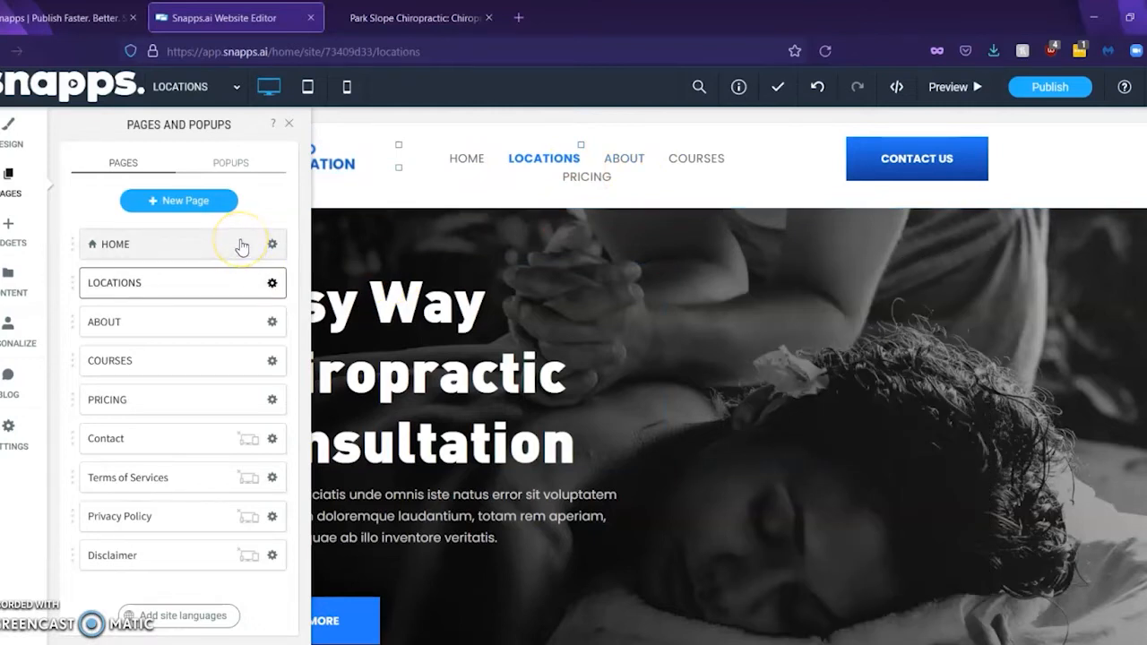
click(214, 203)
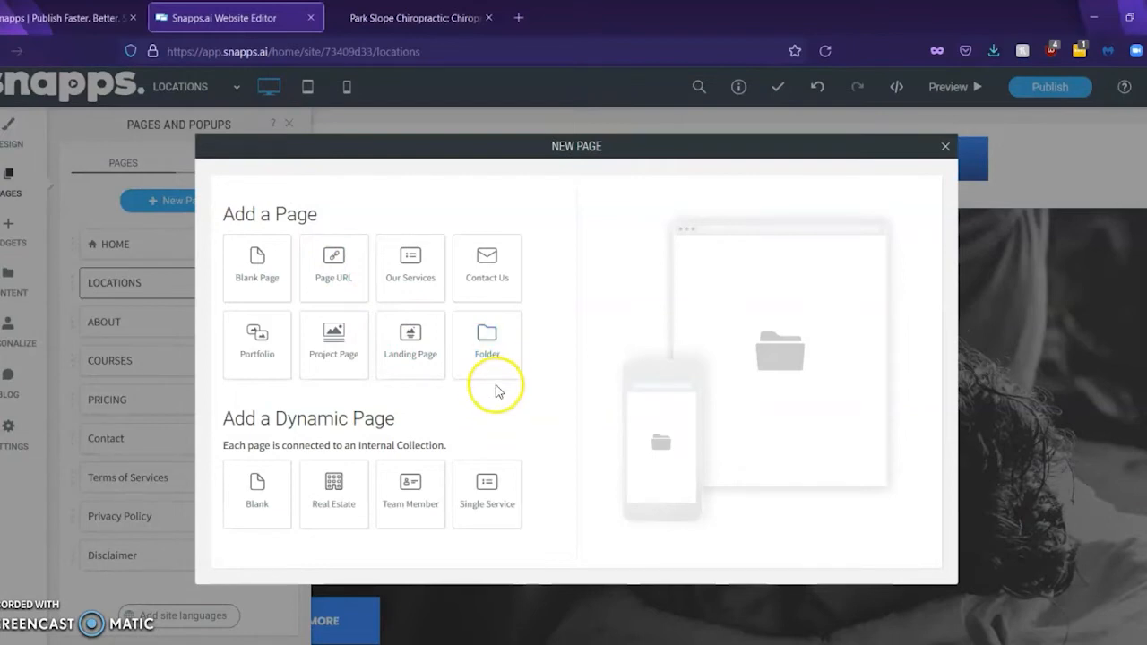
click(490, 348)
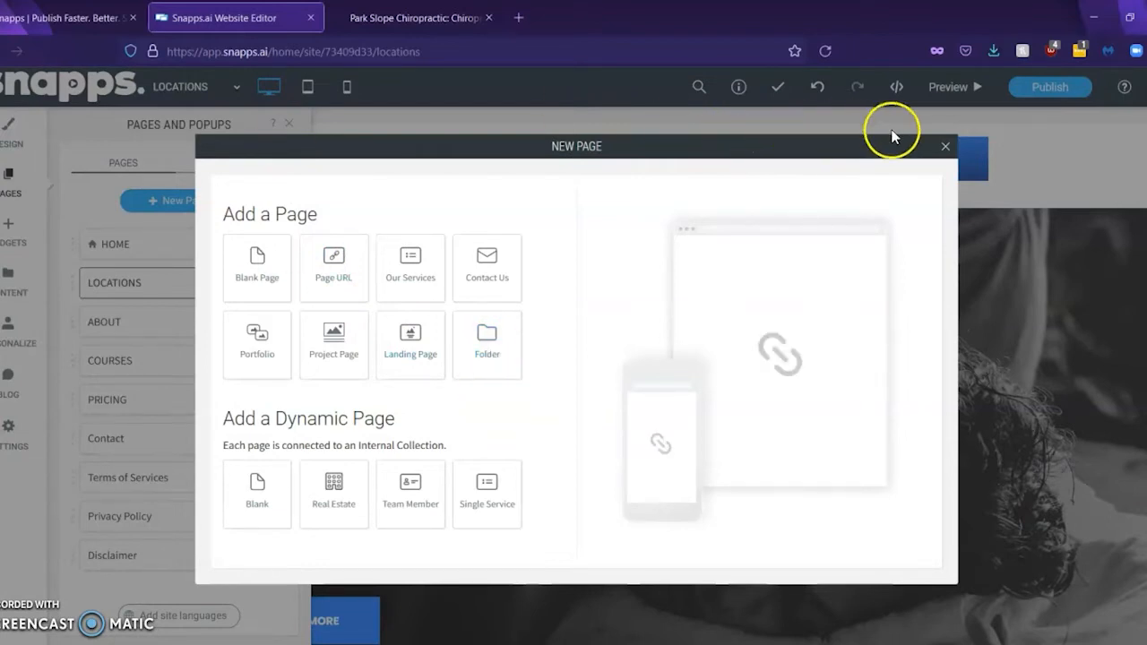
click(945, 146)
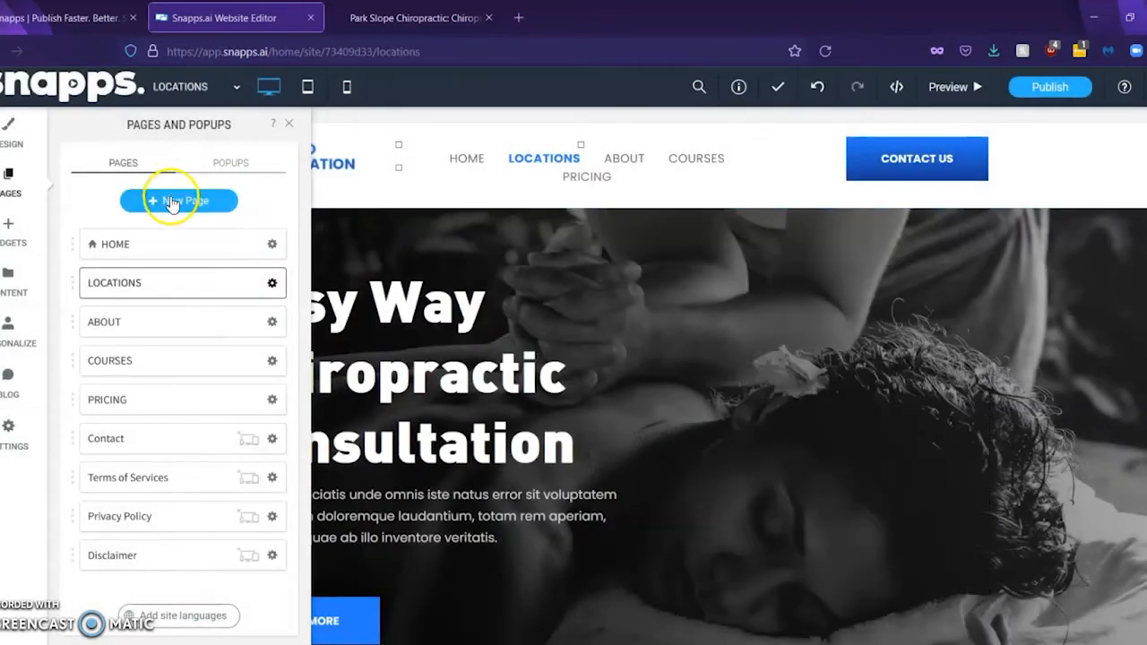
Add a folder named SERVICES to the site's pages and place it directly below LOCATIONS
click(173, 204)
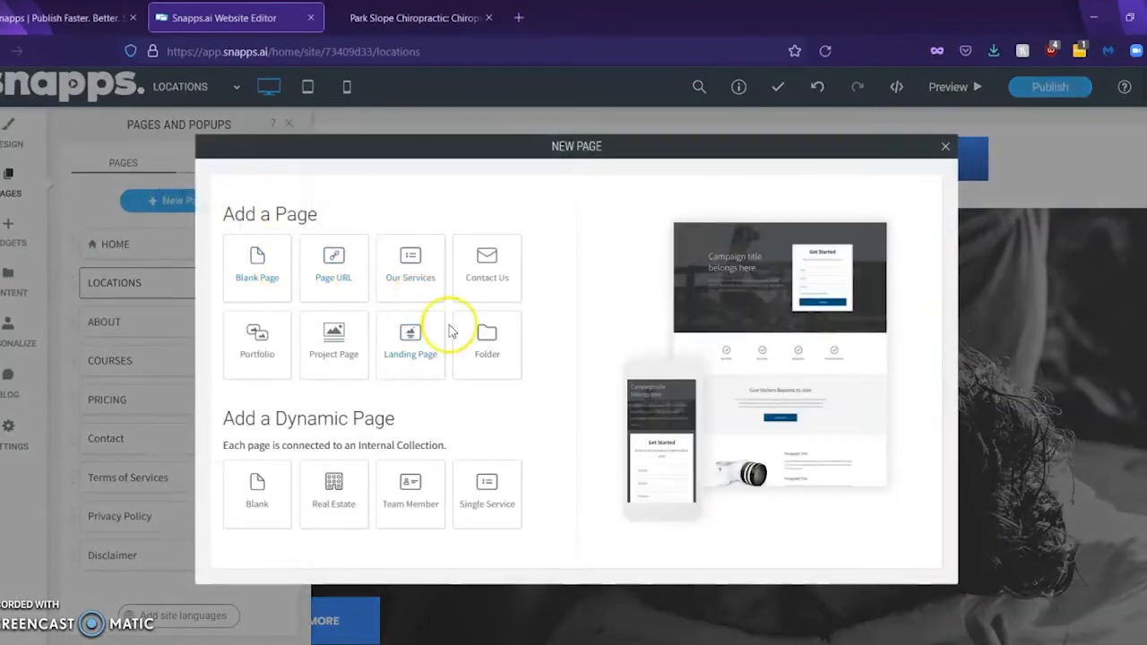
click(463, 339)
double_click(426, 283)
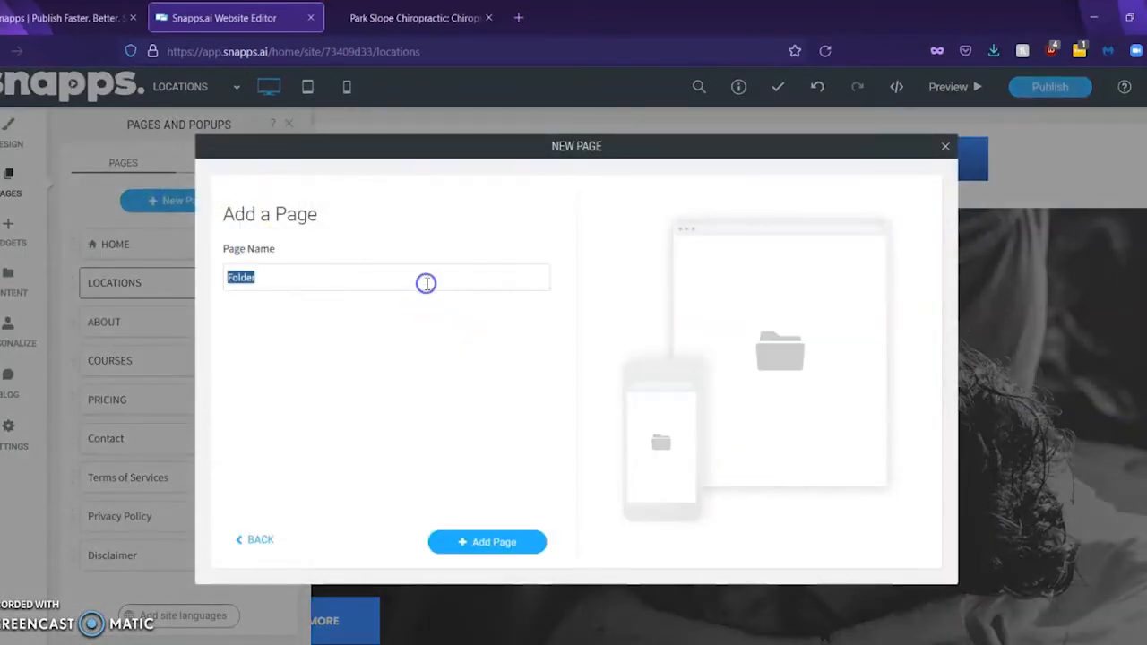
text(ss)
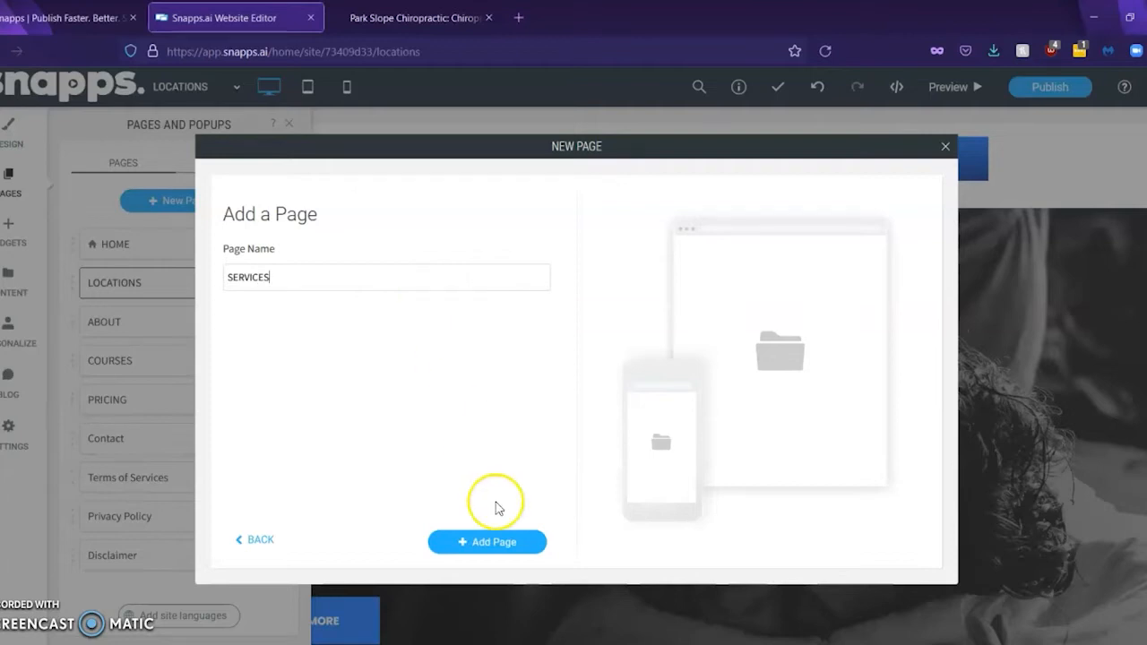
click(492, 541)
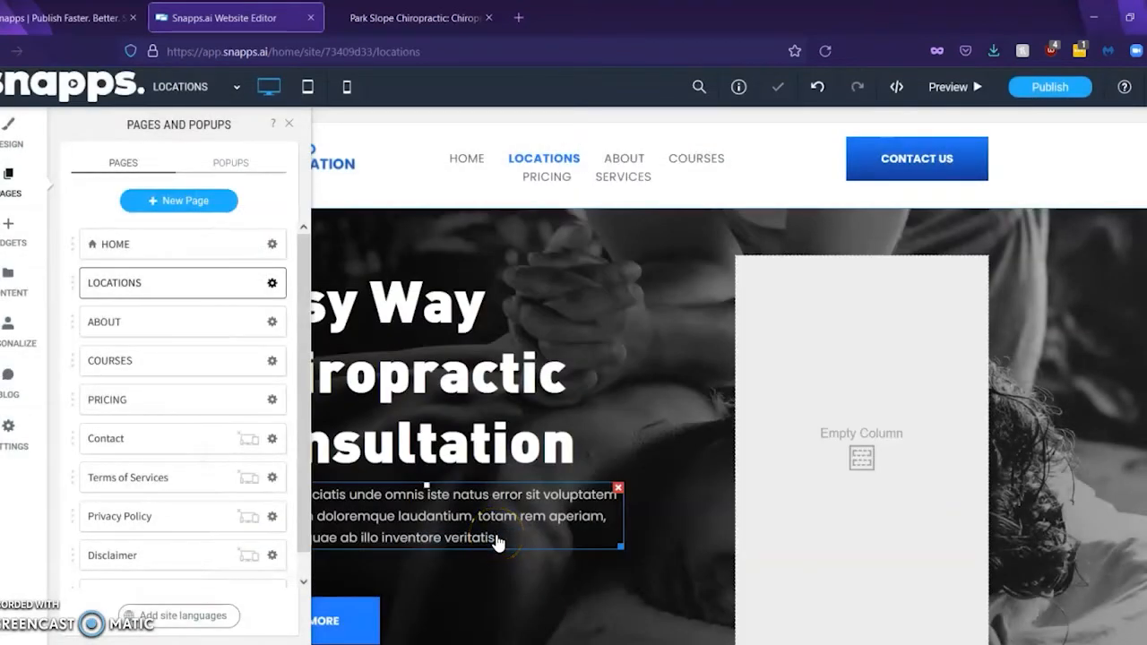
drag(302, 287, 305, 338)
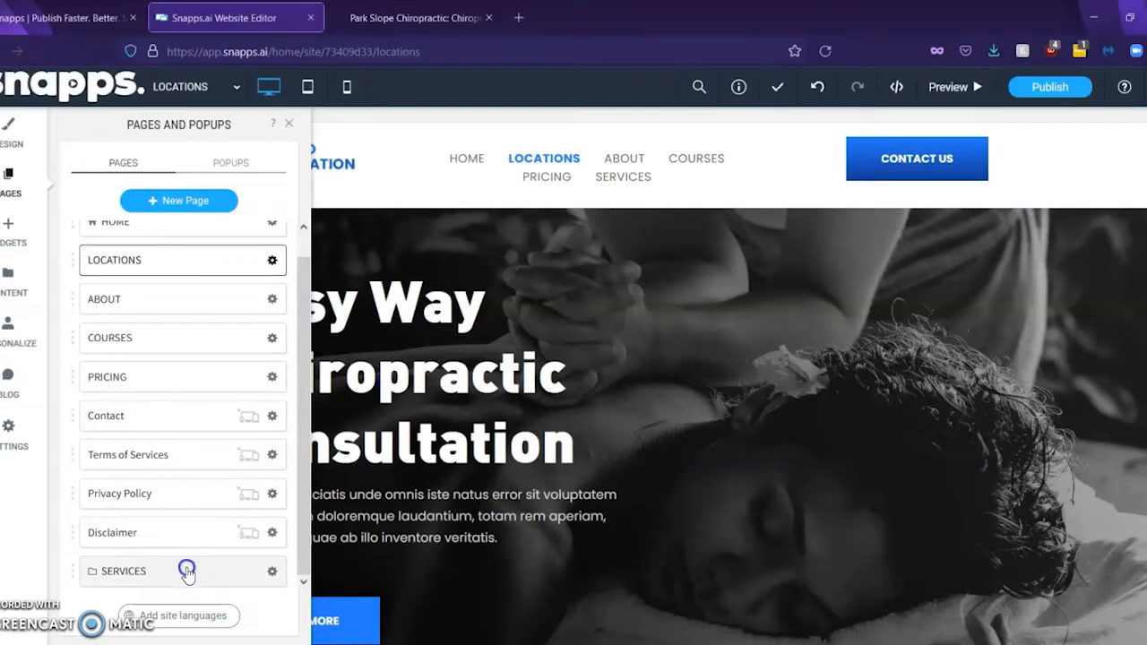
drag(187, 574, 184, 298)
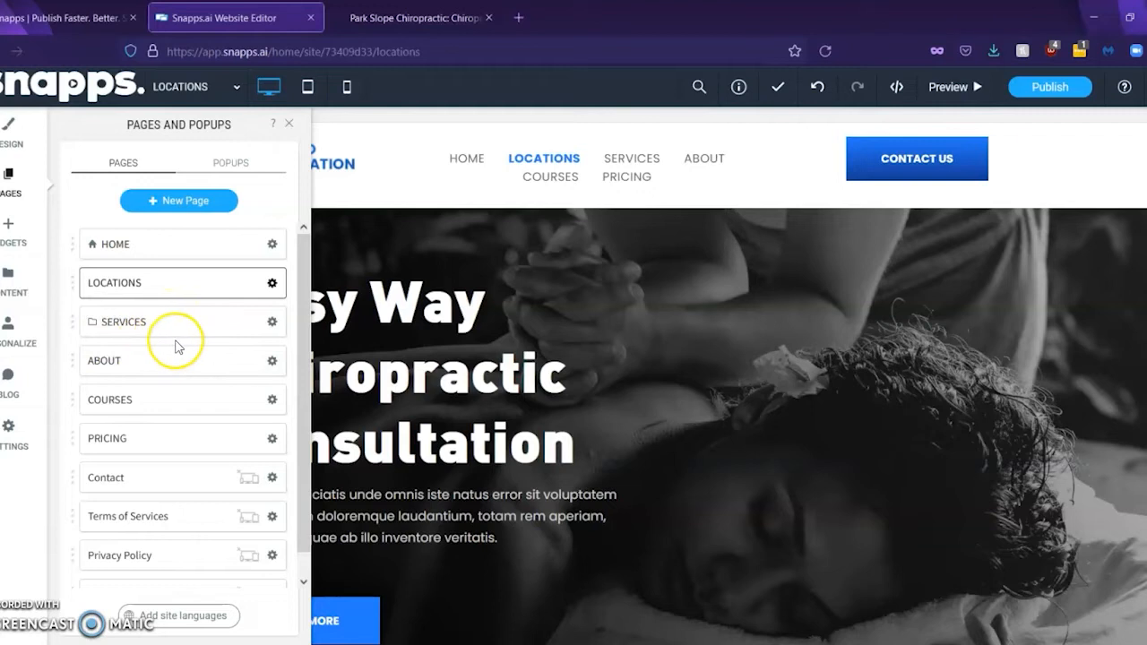
Add a blank page named SERVICES 1 and nest it inside the SERVICES folder
click(205, 205)
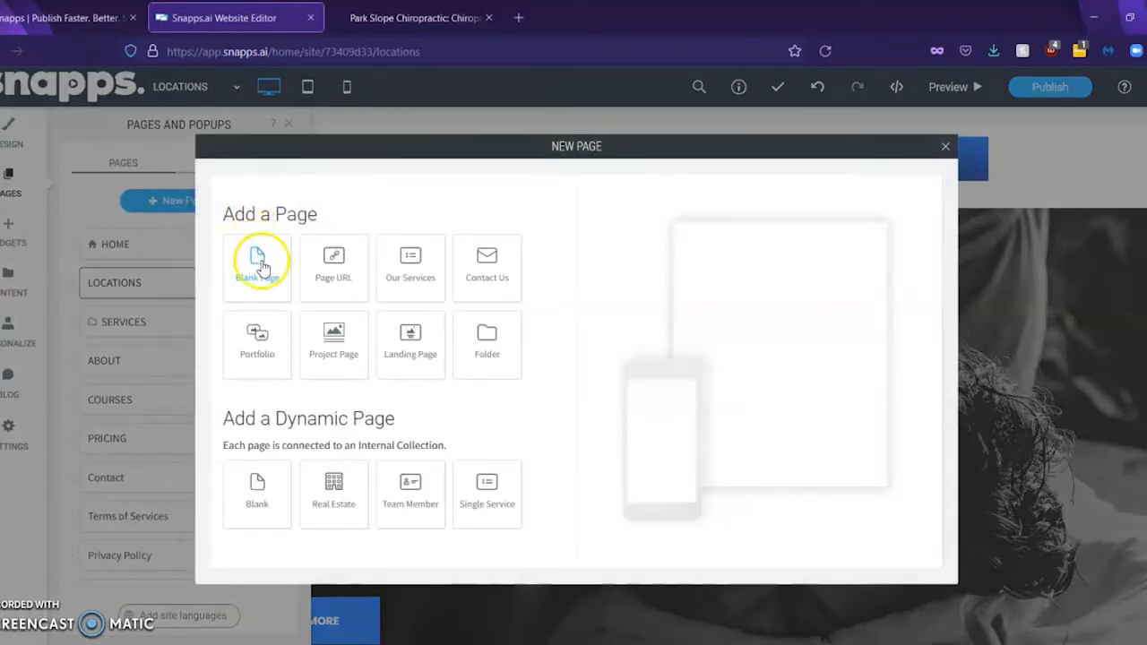
click(260, 262)
drag(284, 274, 194, 260)
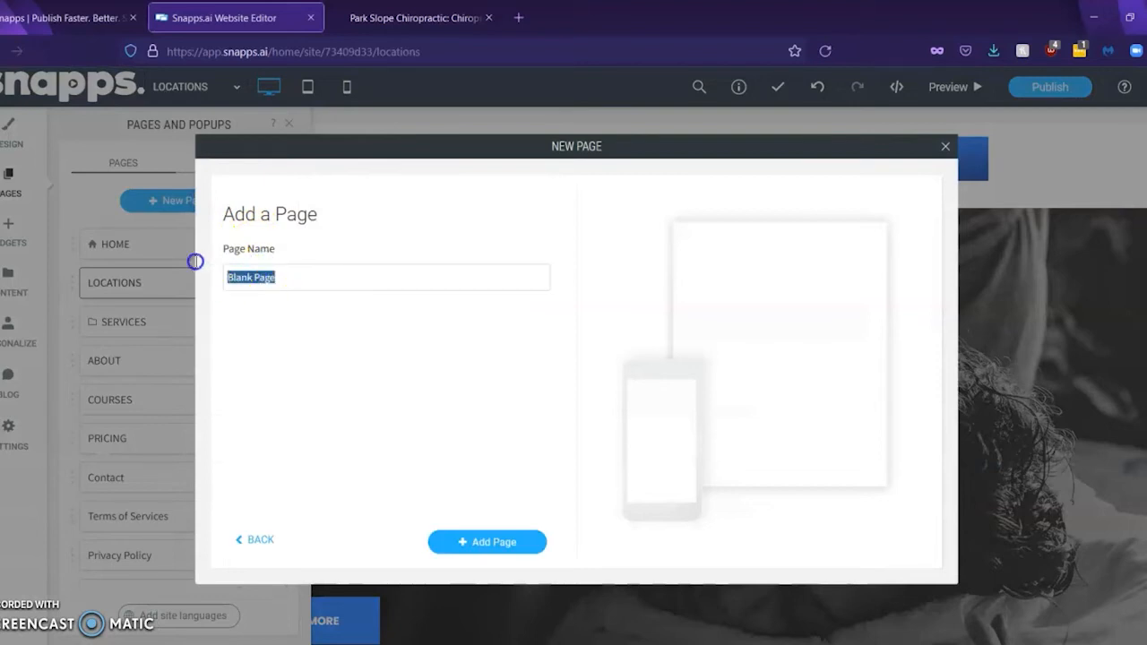
text(SERVICES 1)
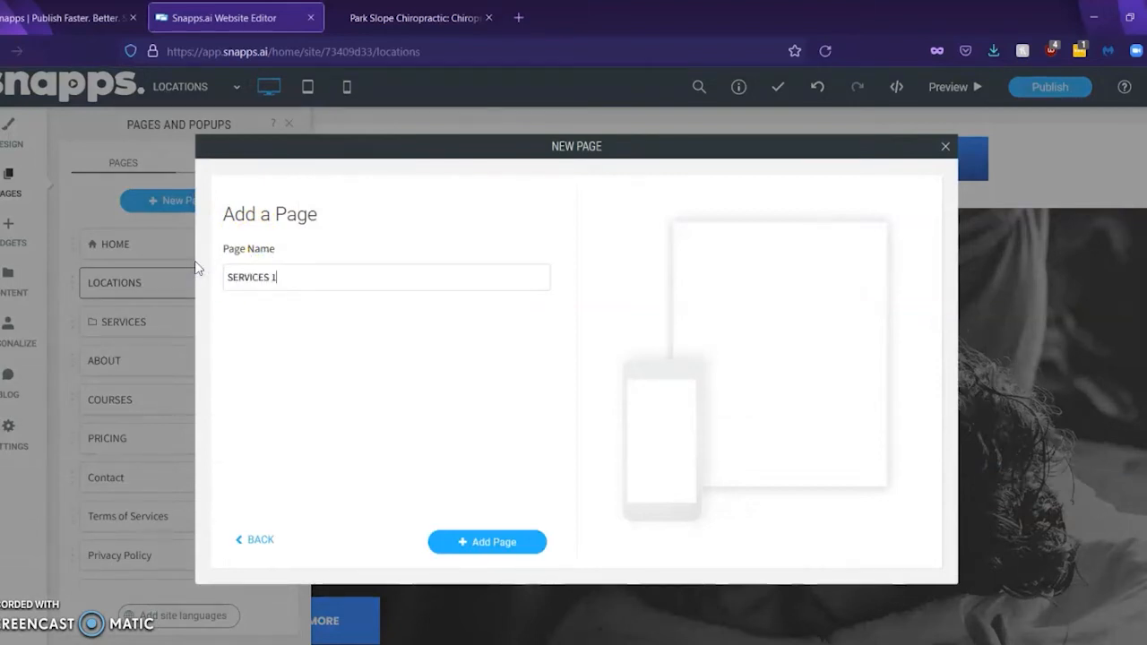
click(487, 541)
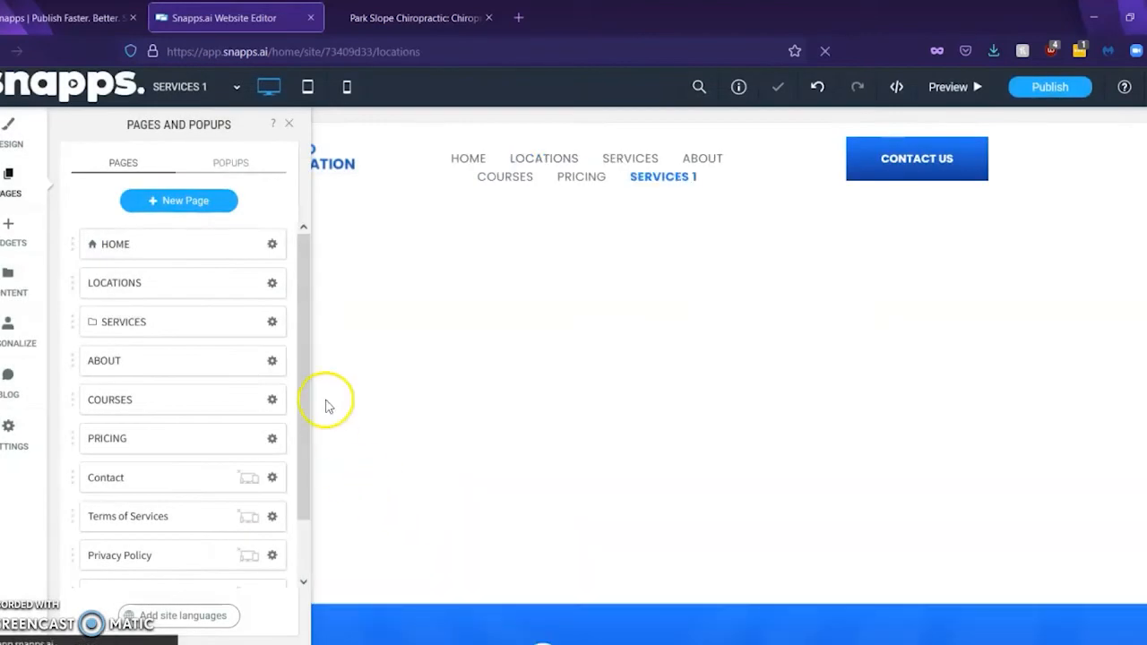
drag(301, 329, 303, 412)
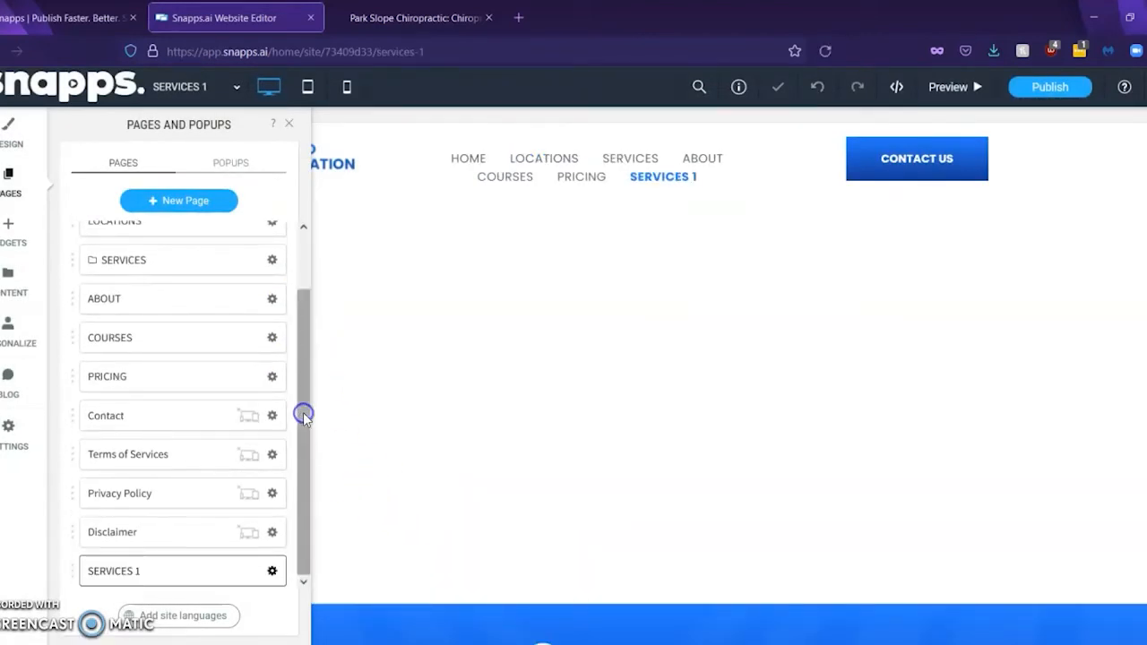
drag(207, 569, 248, 336)
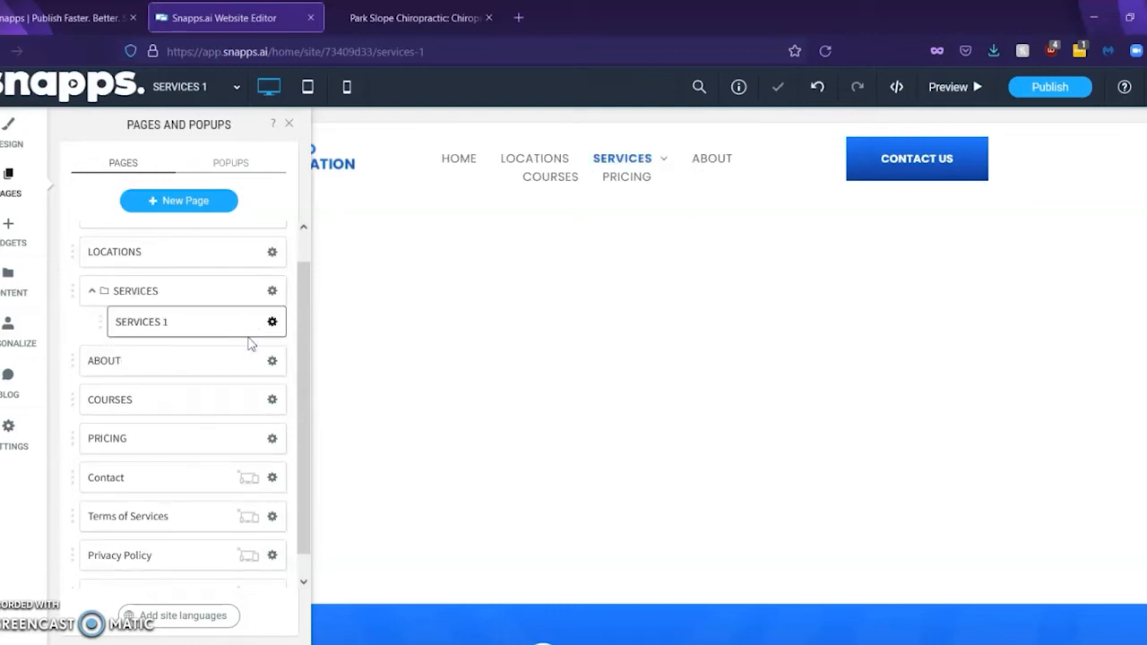
mouse_move(602, 171)
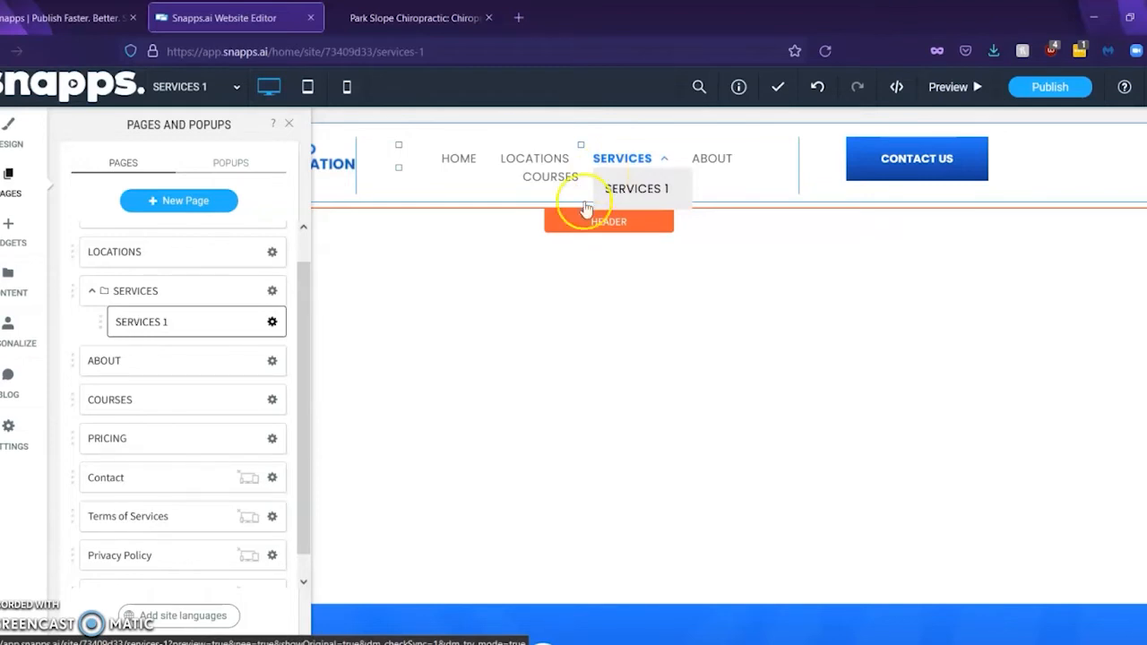
Delete the COURSES page from the site
drag(306, 273, 290, 233)
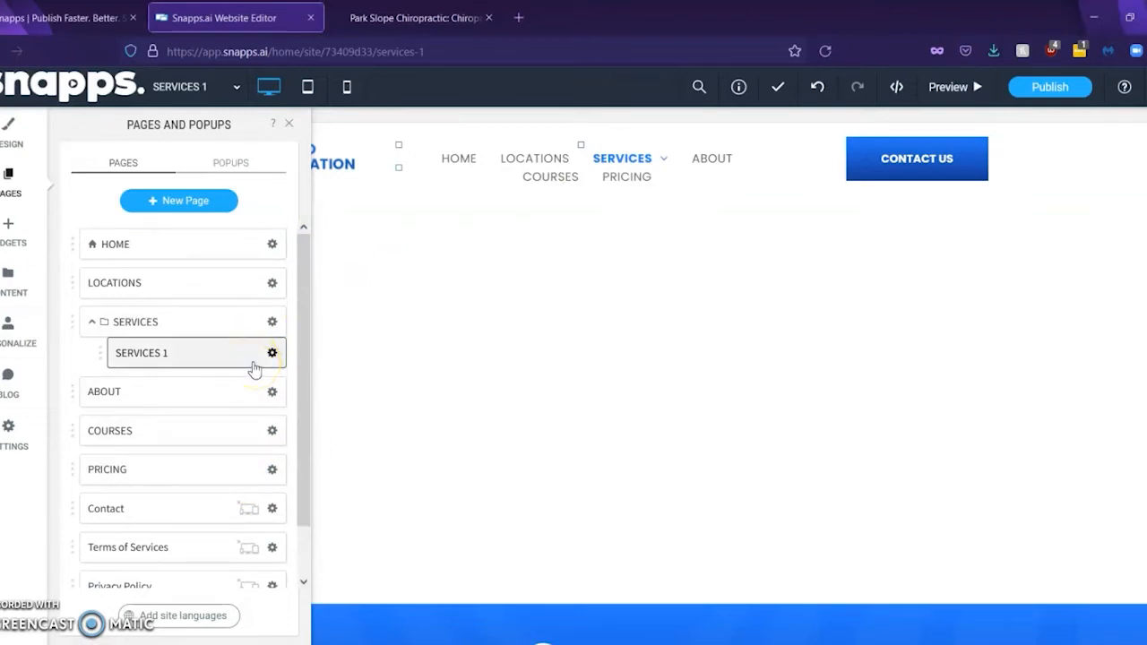
click(248, 463)
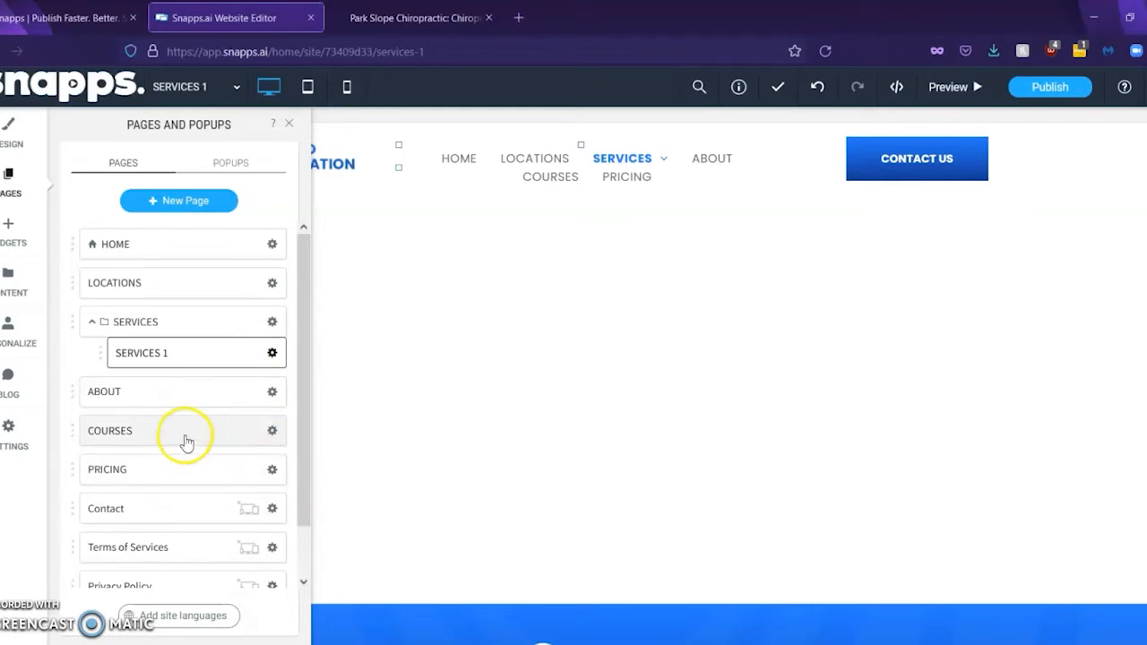
click(273, 432)
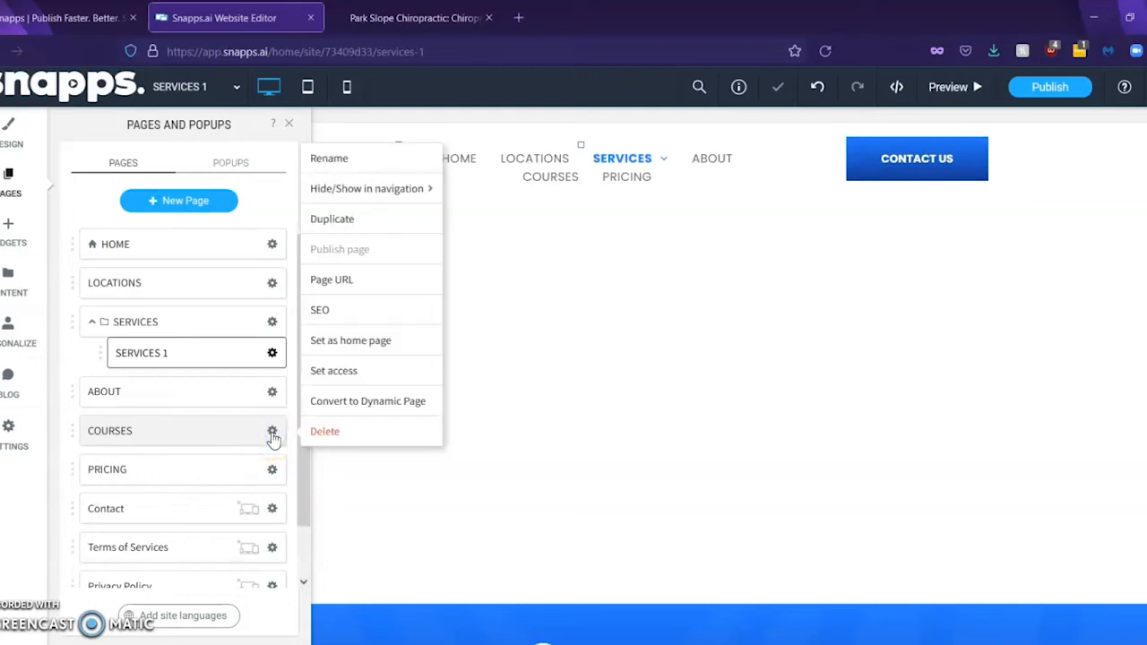
click(323, 431)
click(621, 408)
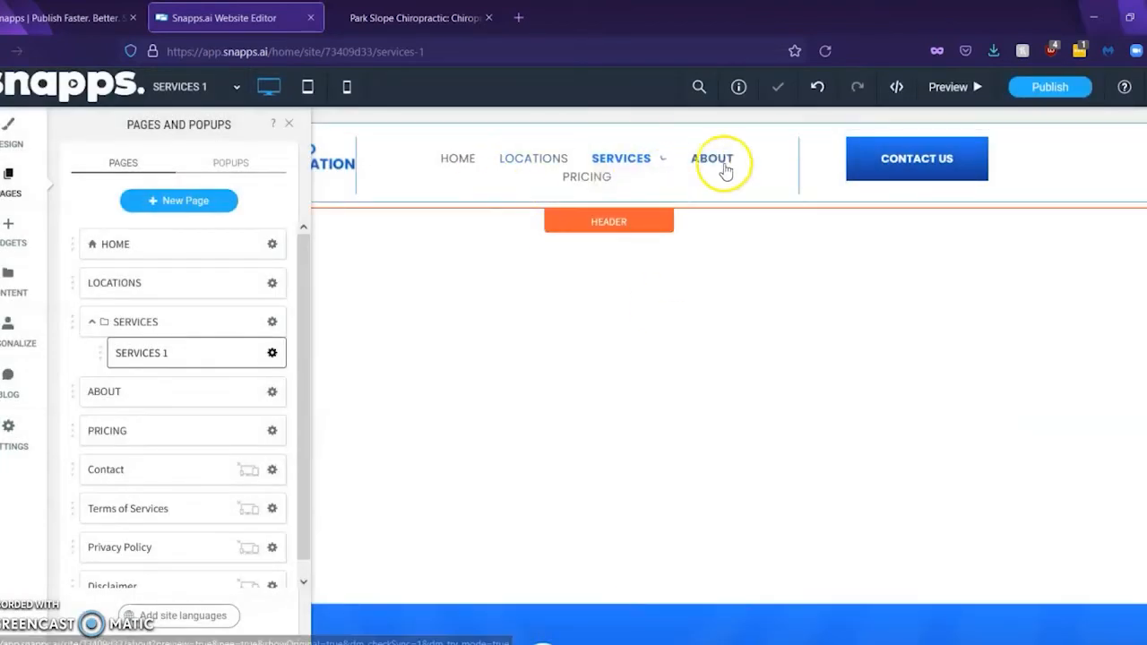
Check the LOCATIONS, SERVICES 1, ABOUT and PRICING pages through the site's navigation links, and return to the HOME page
click(551, 170)
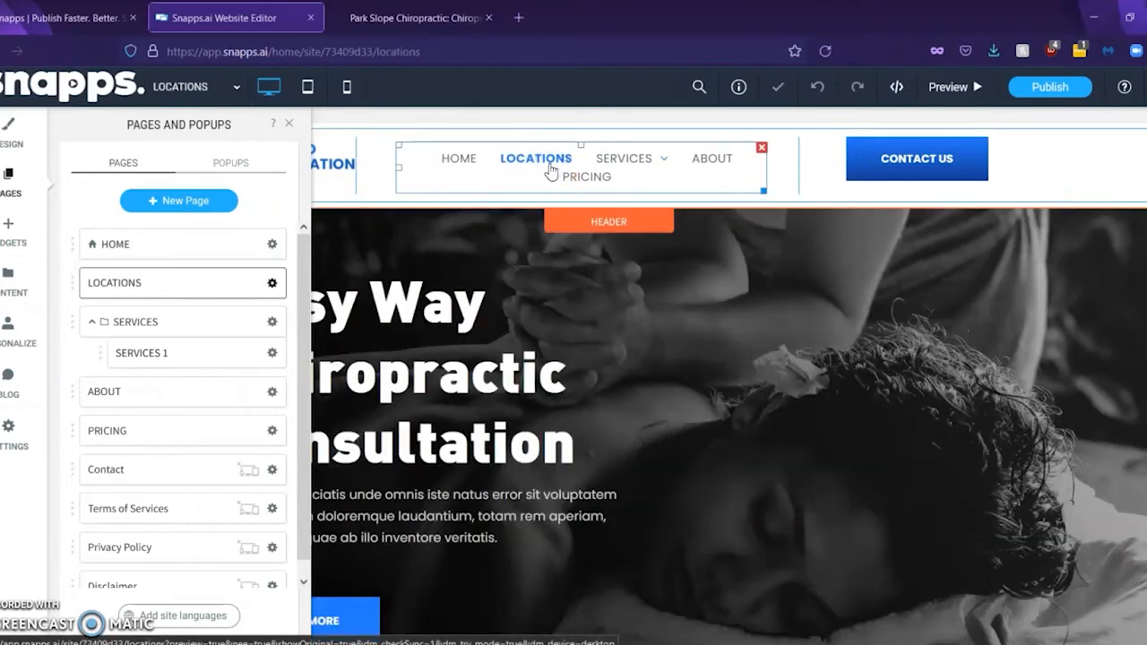
mouse_move(636, 159)
click(648, 190)
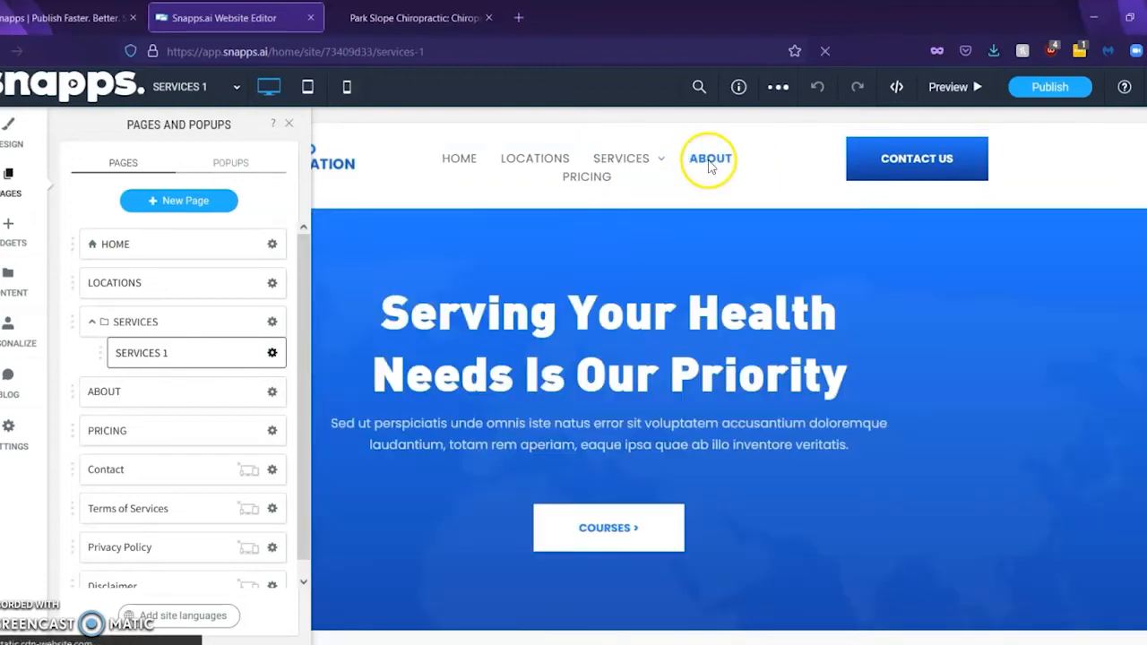
click(710, 161)
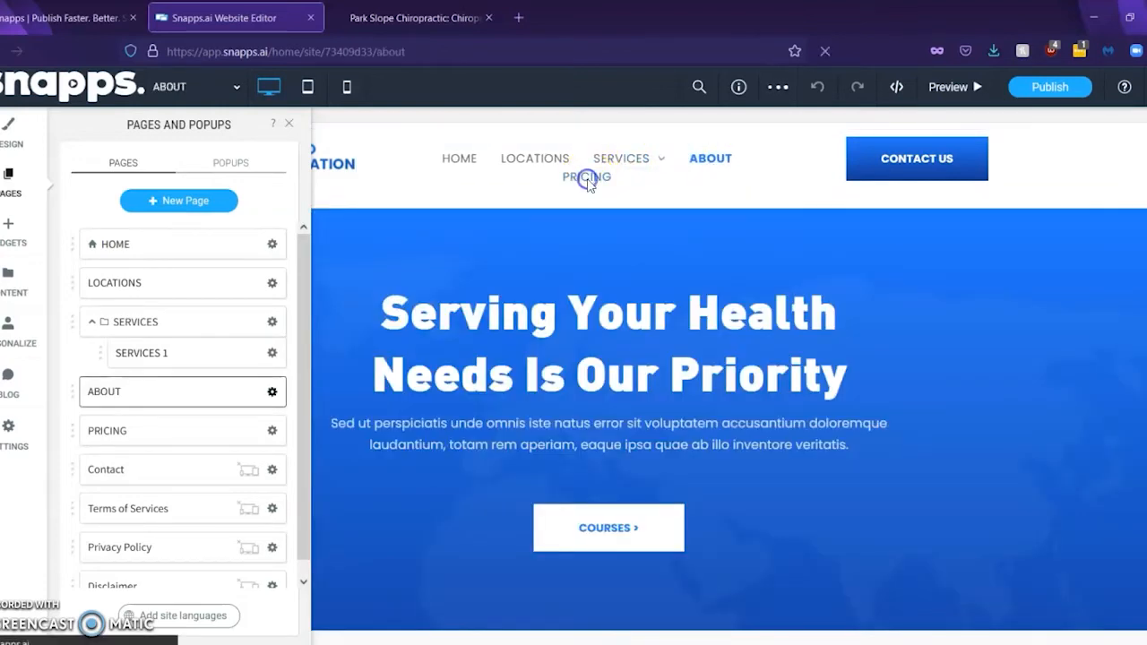
click(587, 179)
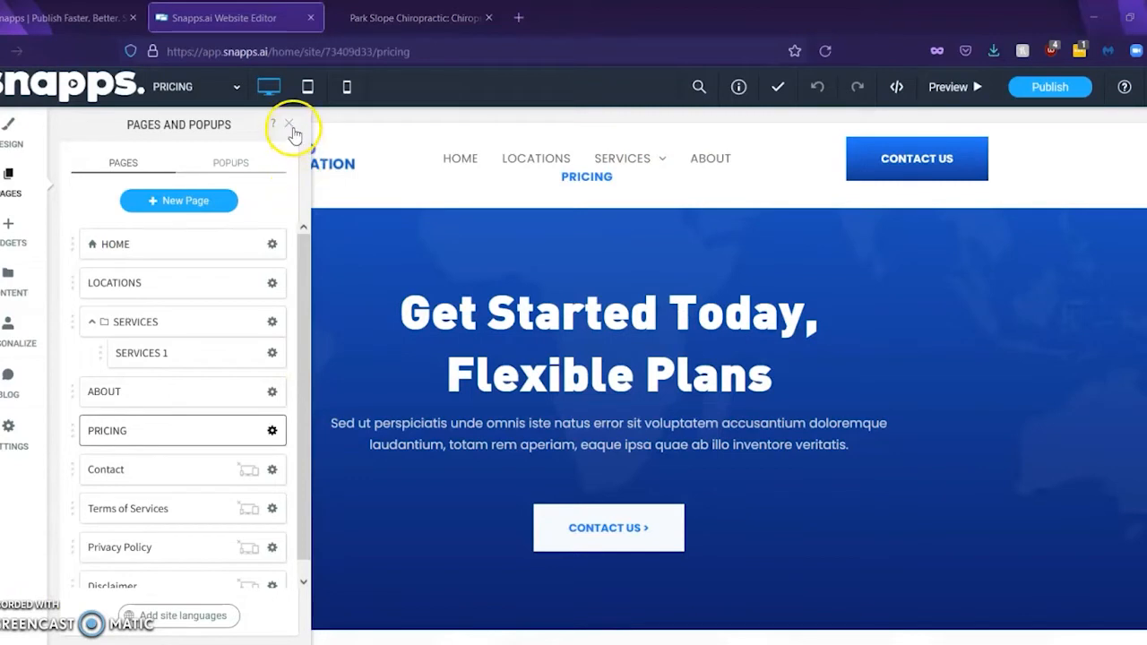
click(291, 126)
click(460, 158)
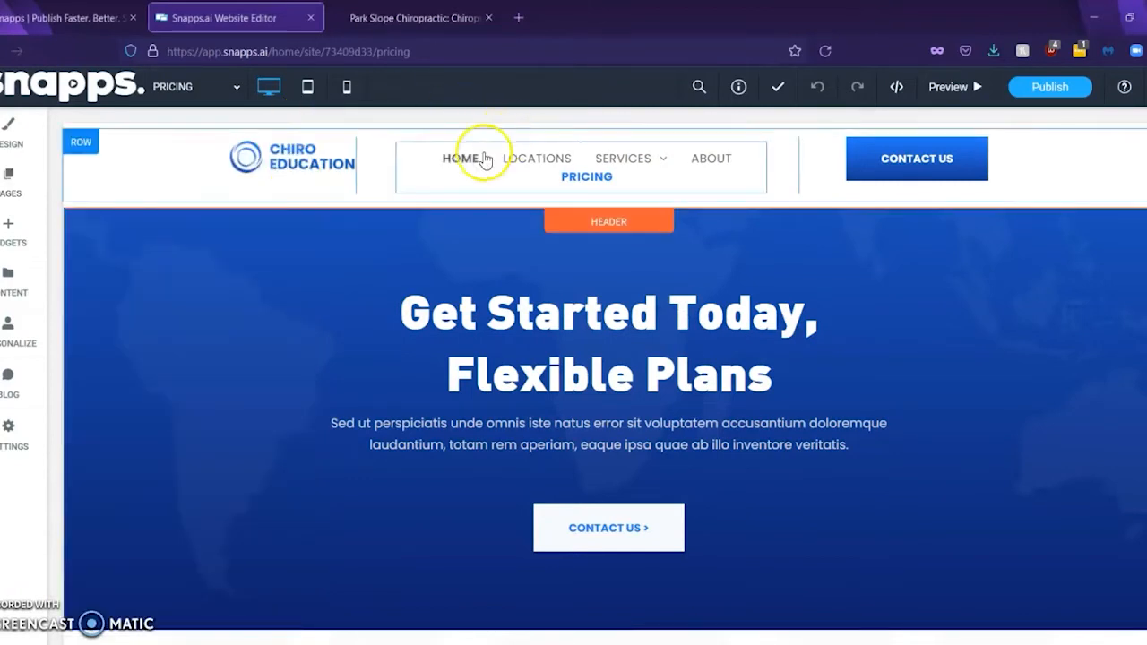
Look over the HOME page sections down to the Why Chiro Education section
click(201, 194)
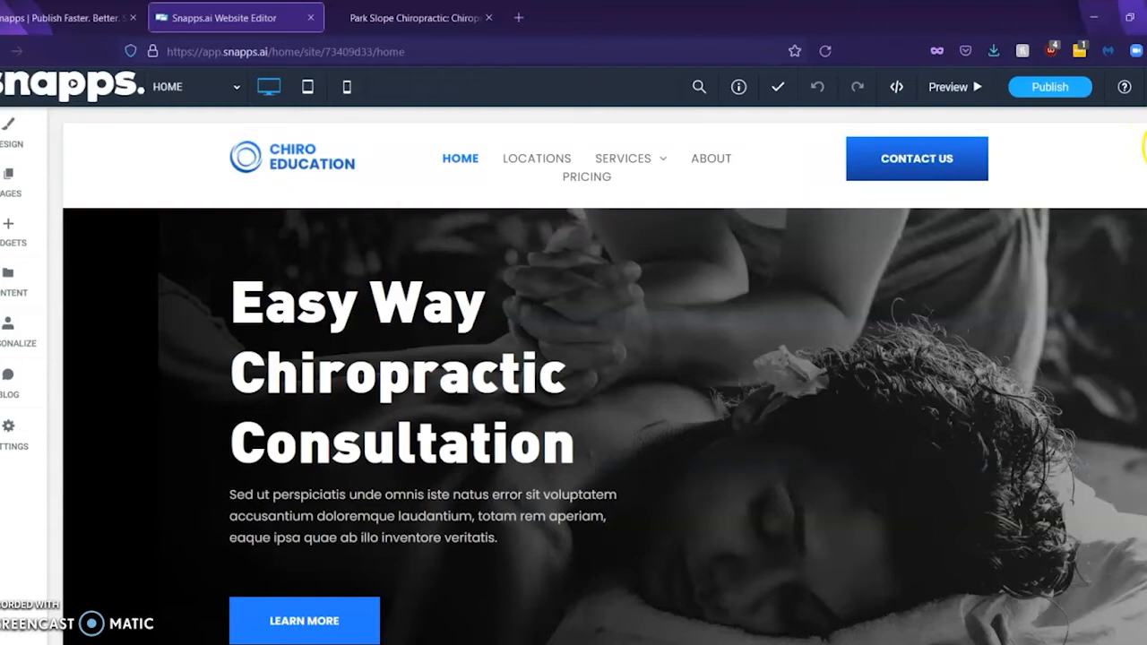
scroll(605, 425, down, 6)
scroll(605, 425, down, 1)
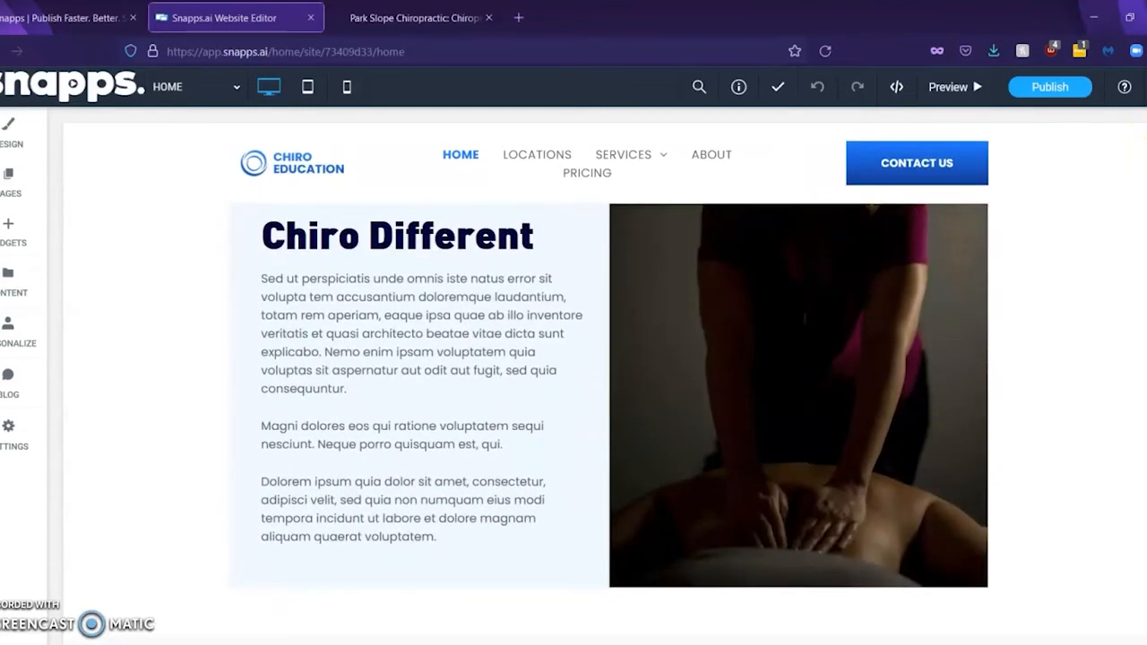
scroll(605, 425, down, 3)
scroll(604, 426, down, 2)
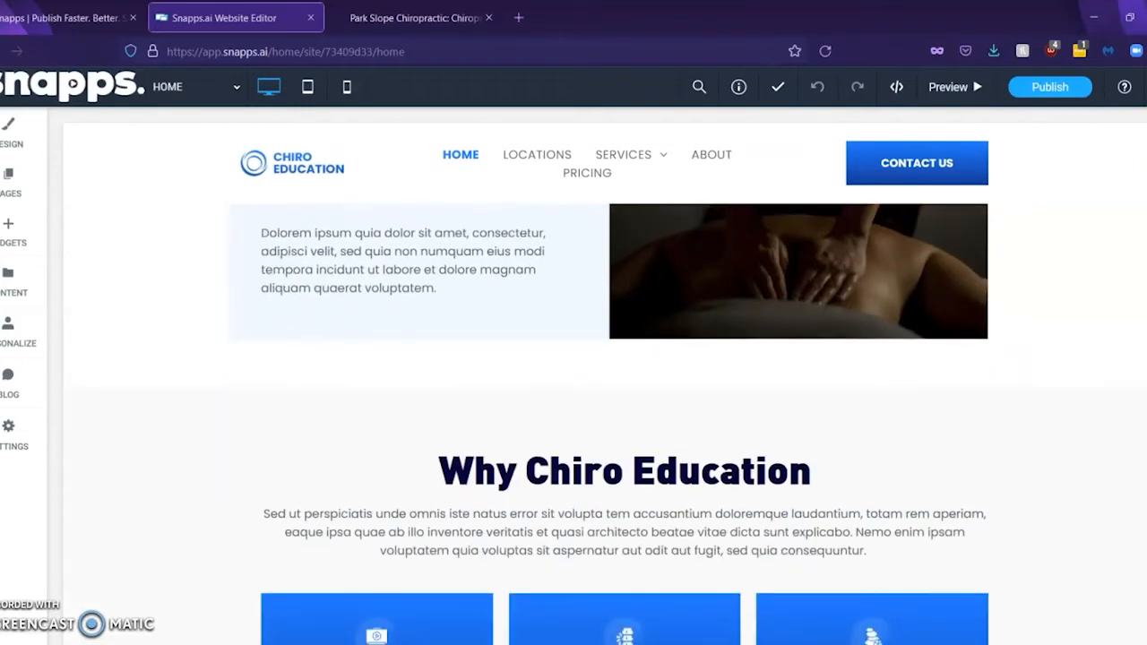
scroll(605, 425, down, 3)
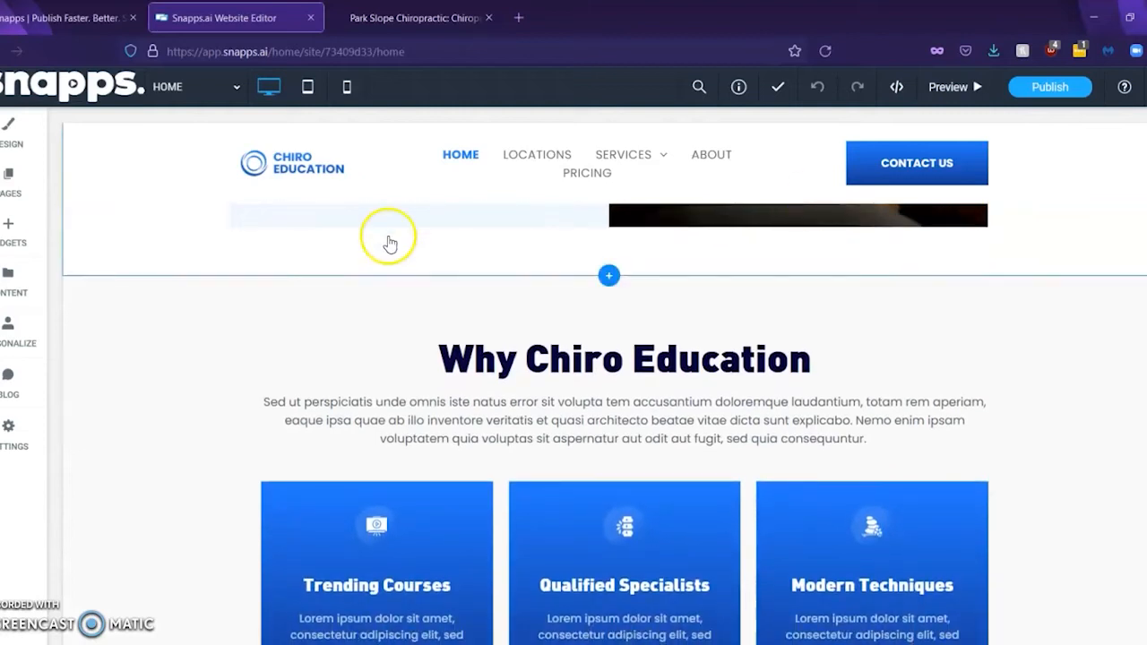
click(430, 364)
Set the site's global paragraph text font to Raleway
click(31, 150)
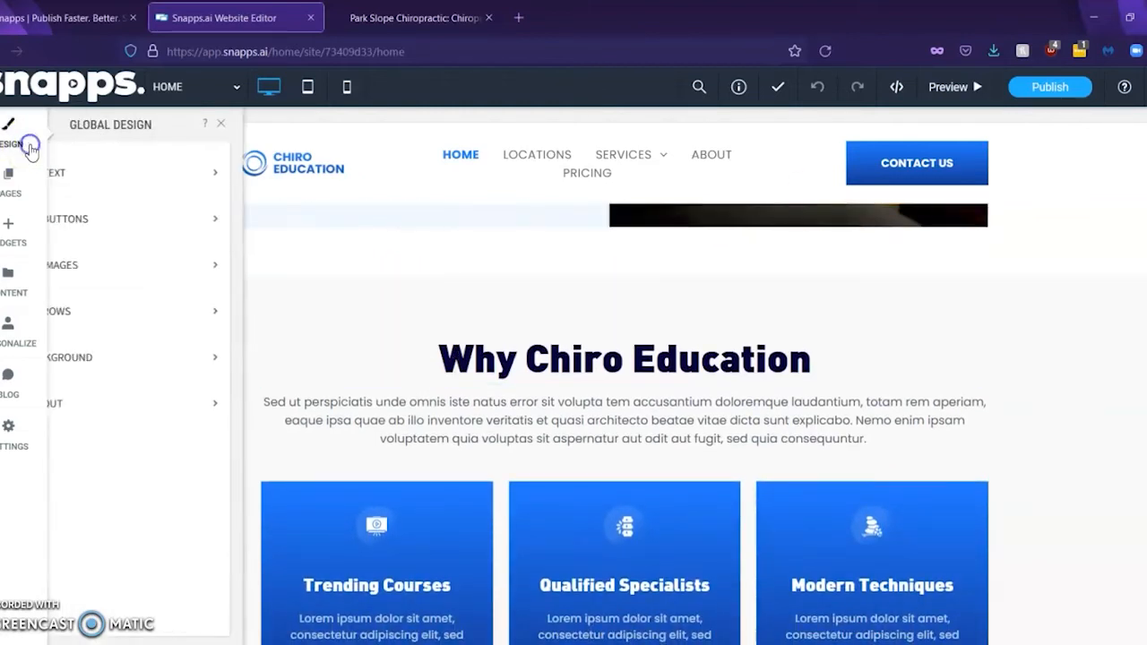
click(156, 189)
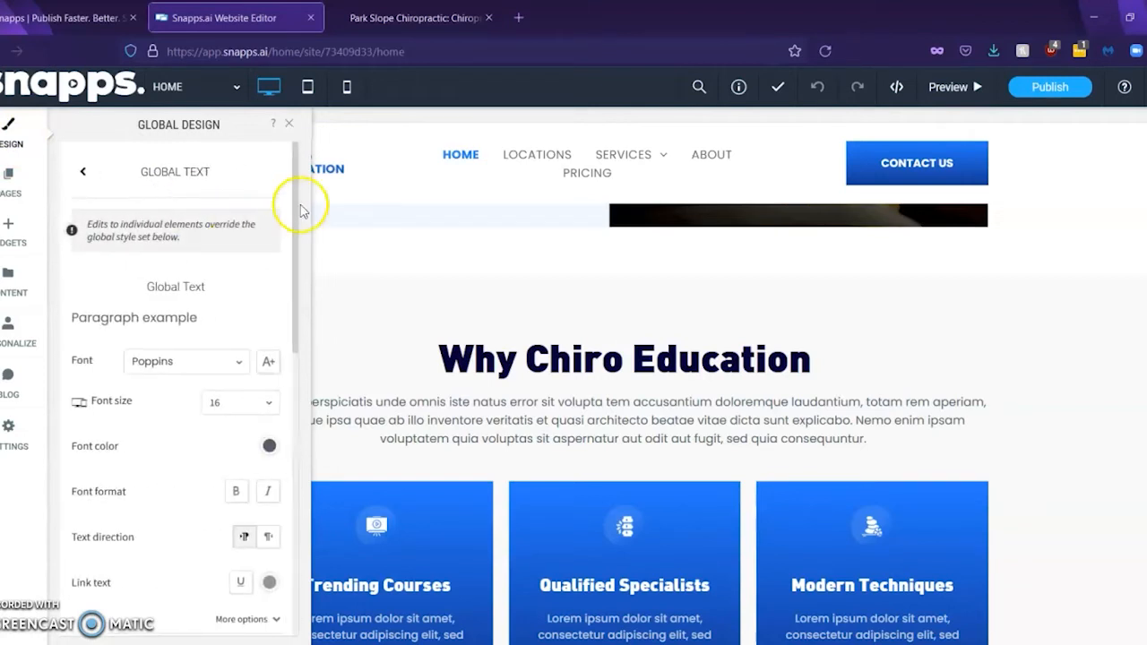
drag(294, 167, 294, 193)
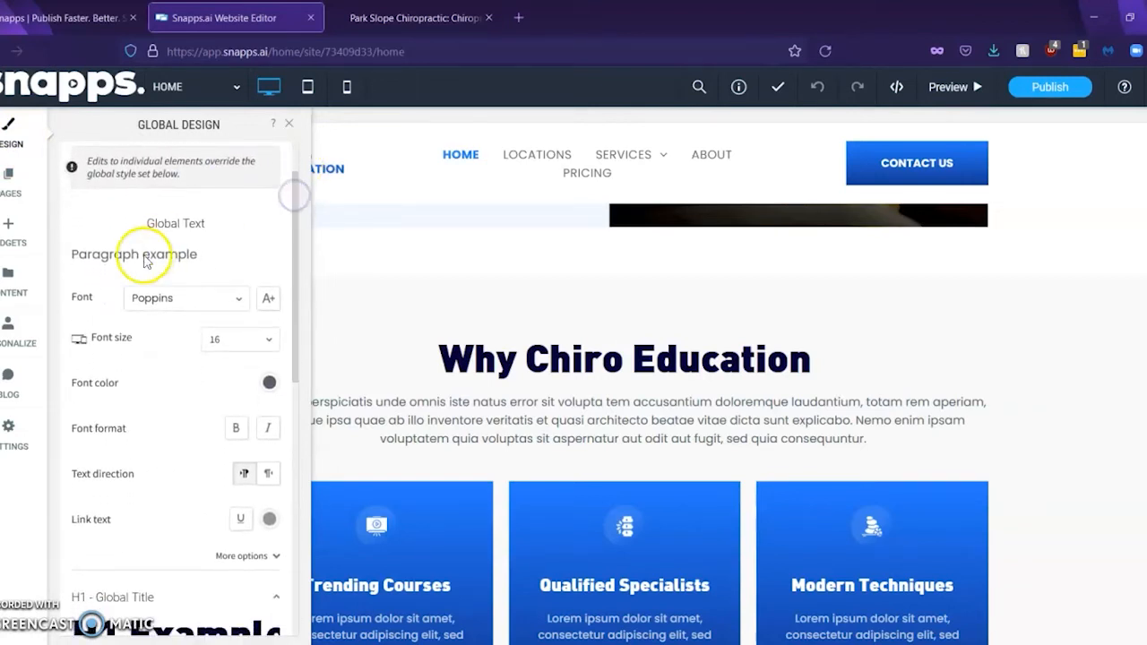
click(164, 299)
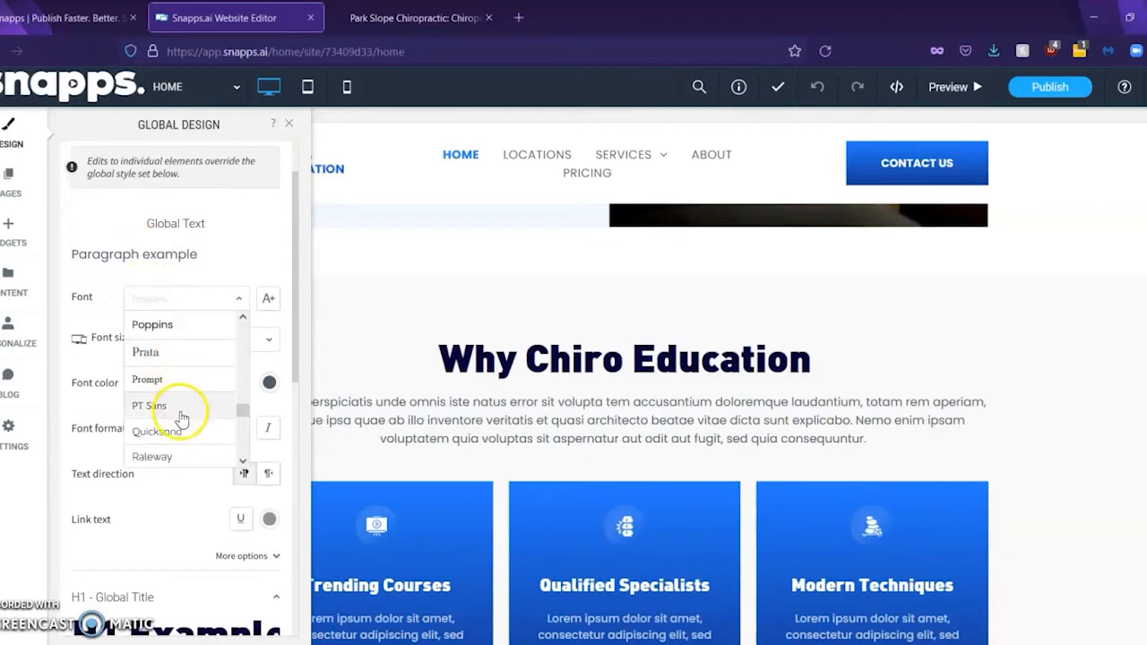
click(157, 456)
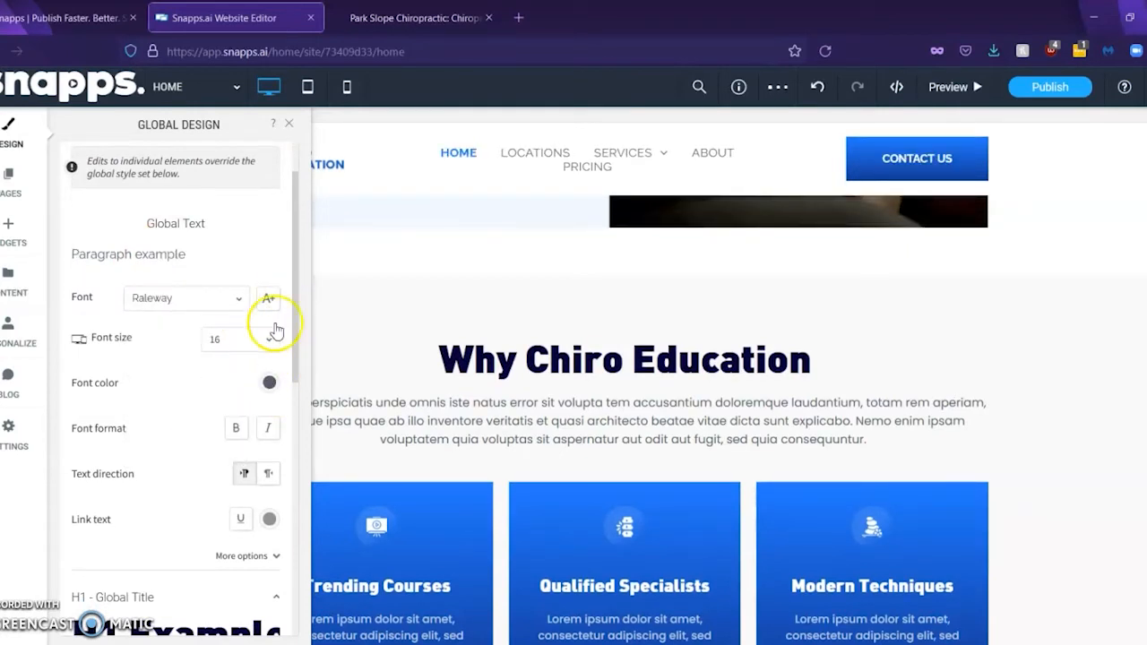
Set the global link text color to the saved blue #247cff
drag(298, 311, 295, 371)
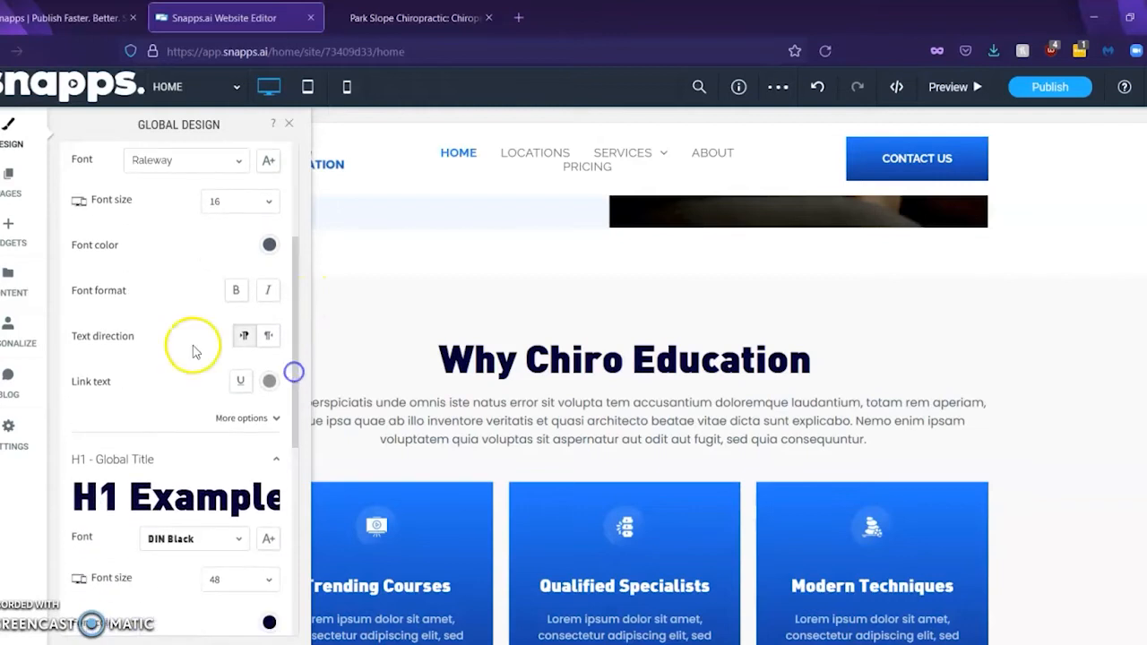
drag(115, 337, 105, 368)
click(269, 380)
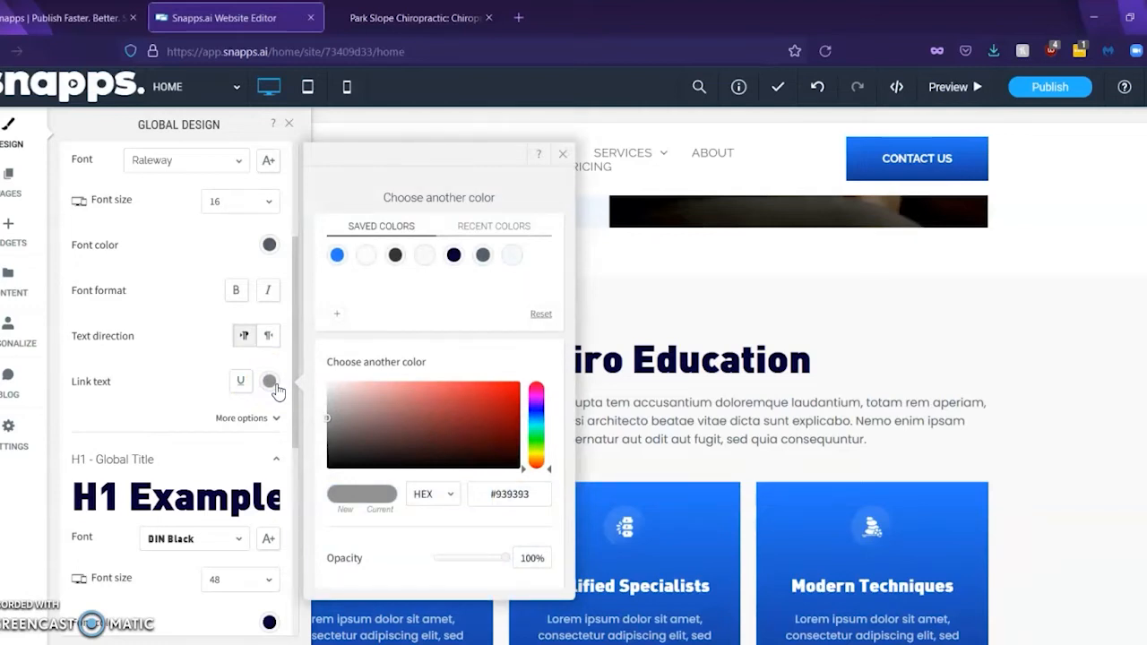
click(336, 260)
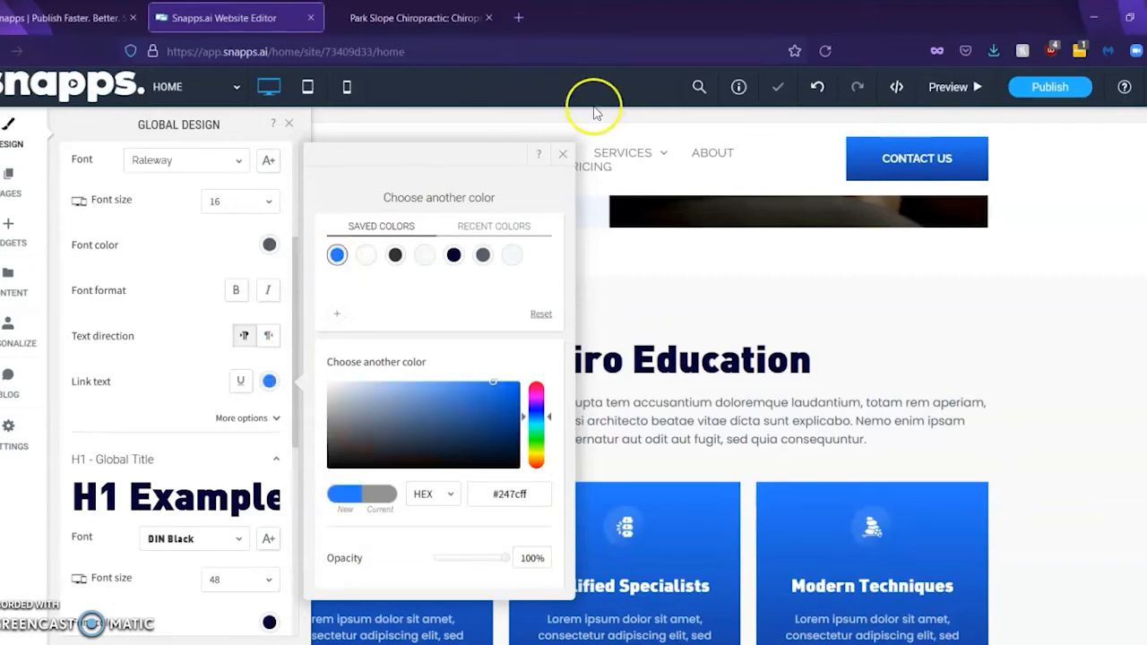
click(563, 156)
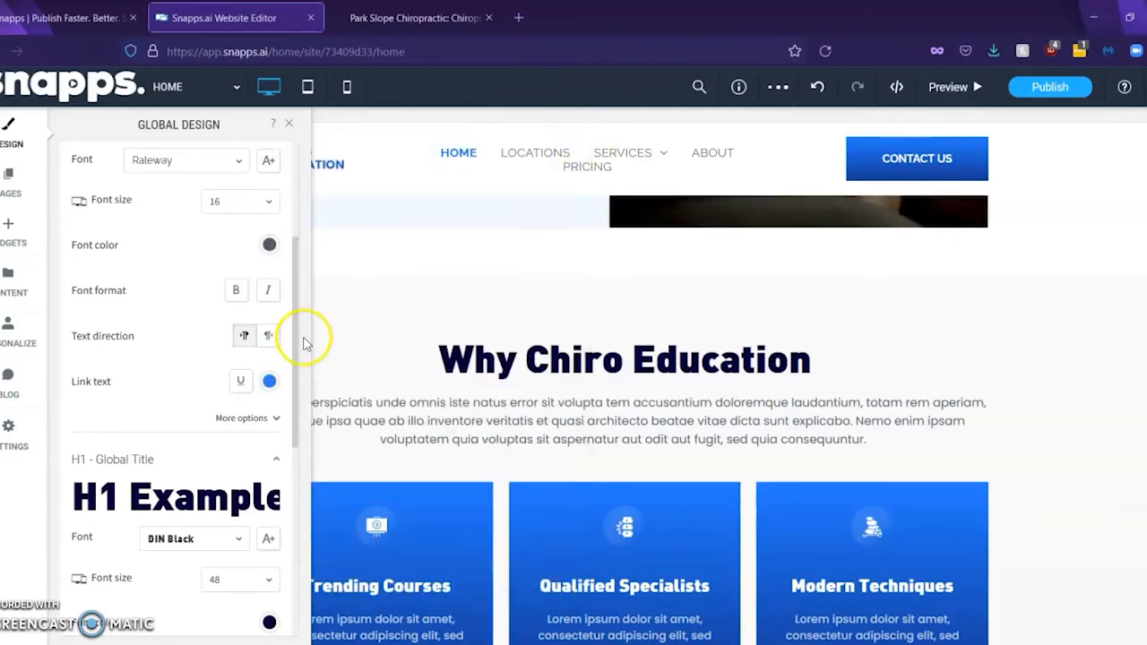
Change the H1 global title font to the monospaced Droid Sans typeface
drag(294, 333, 288, 446)
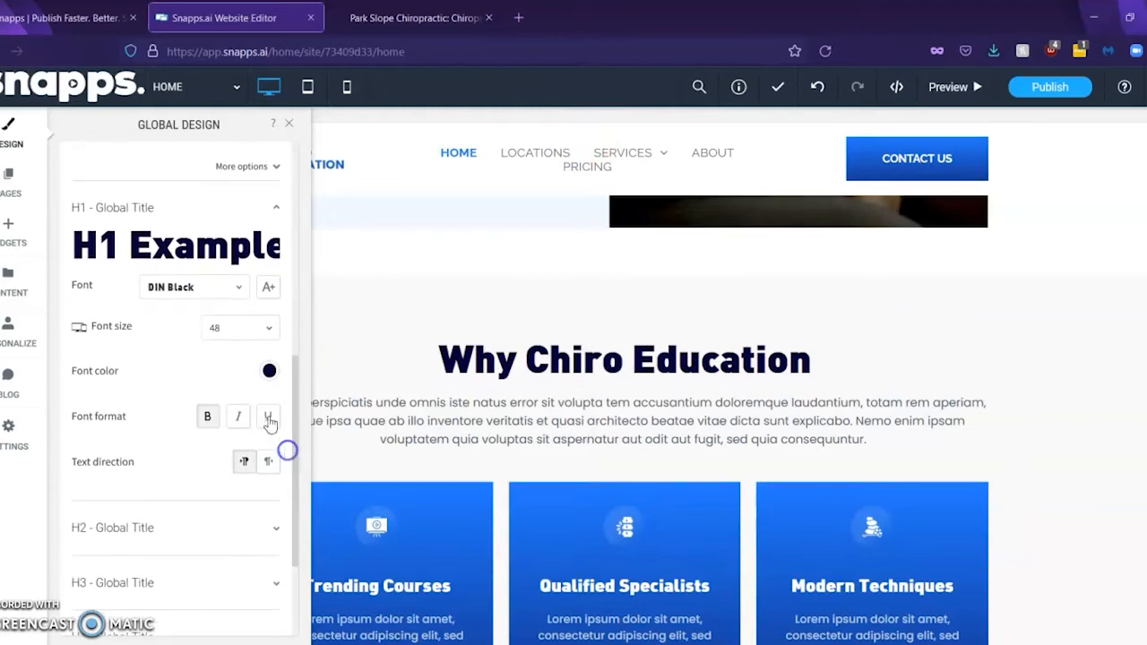
click(235, 288)
click(206, 424)
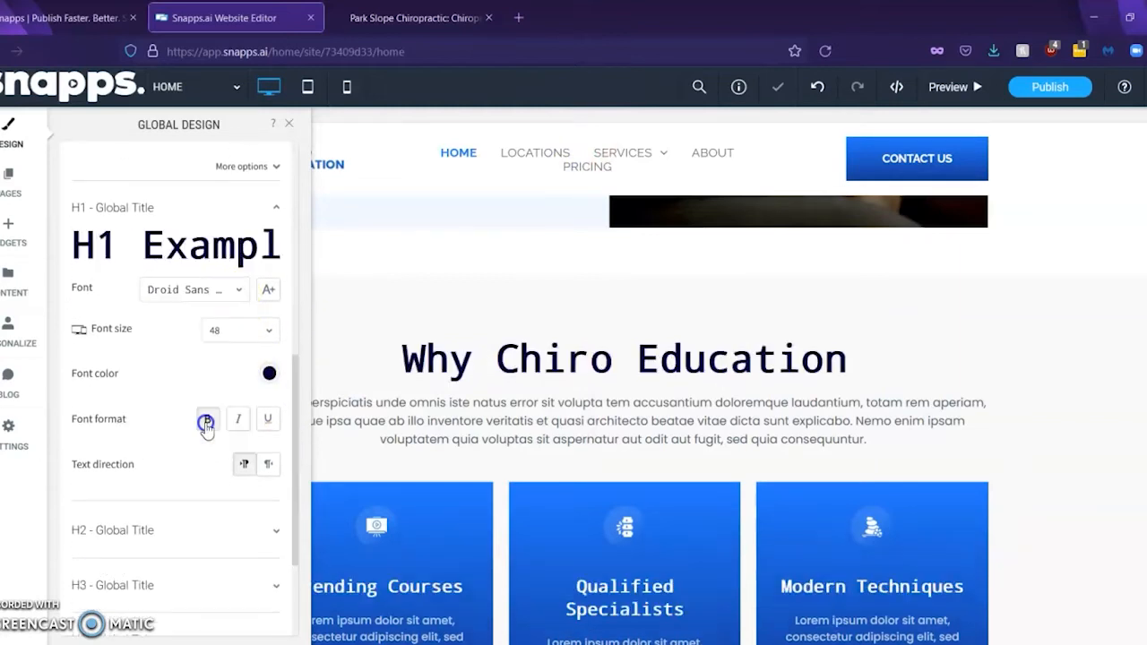
Remove bold from the H1 global title and make it italic
drag(295, 366, 295, 397)
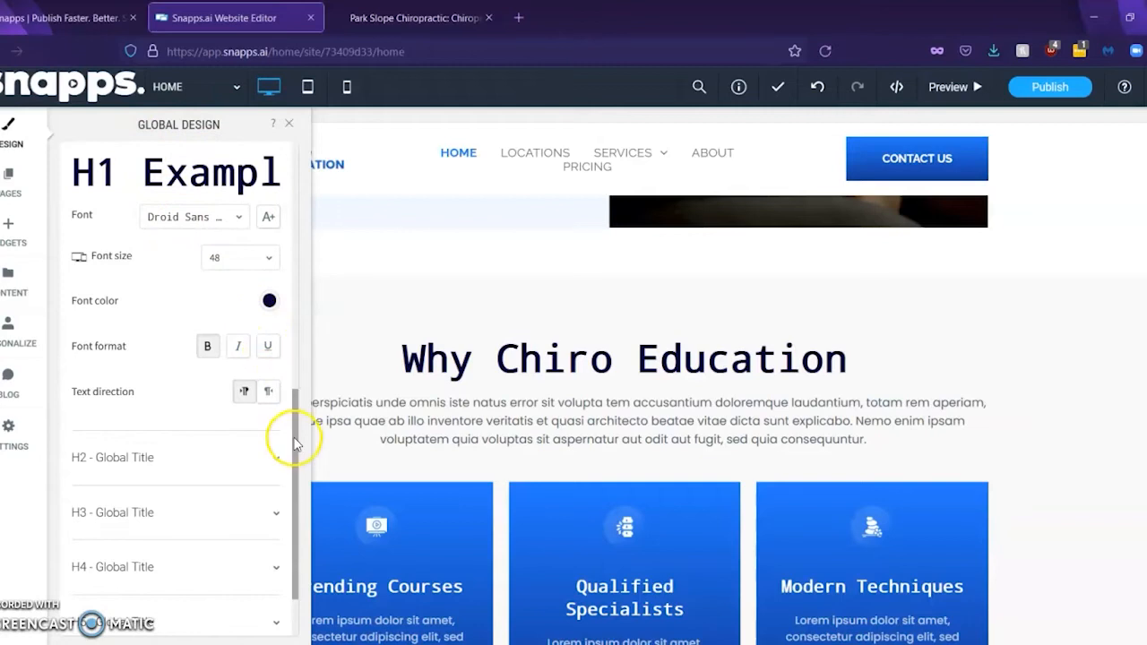
mouse_move(295, 437)
mouse_down()
mouse_move(293, 421)
mouse_move(290, 459)
mouse_up()
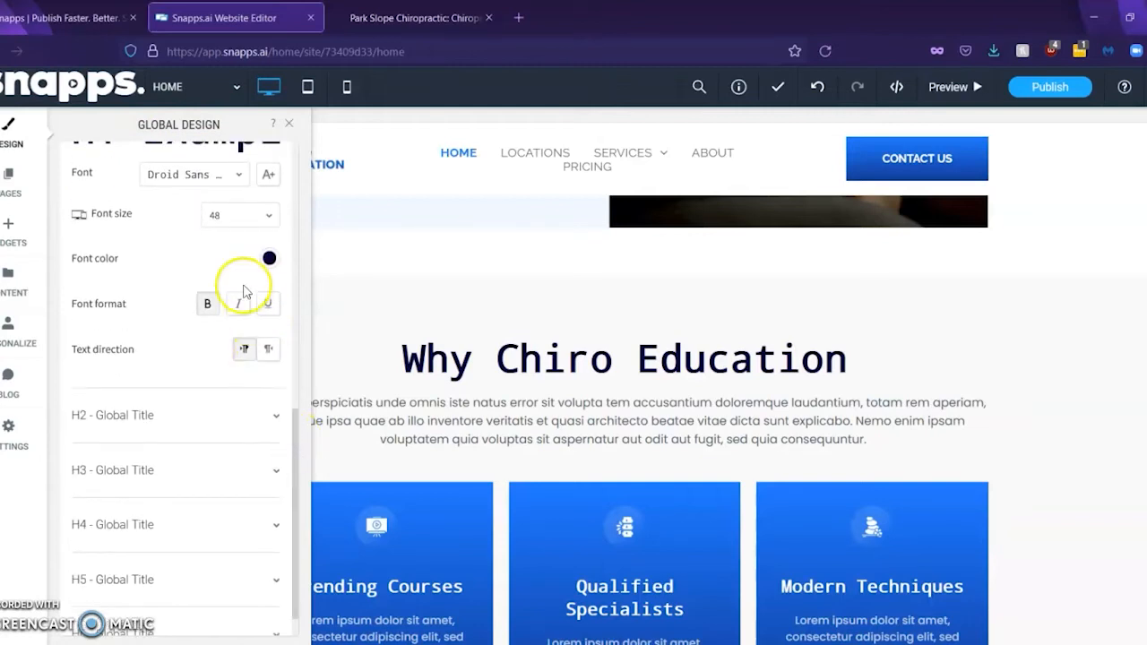
click(208, 303)
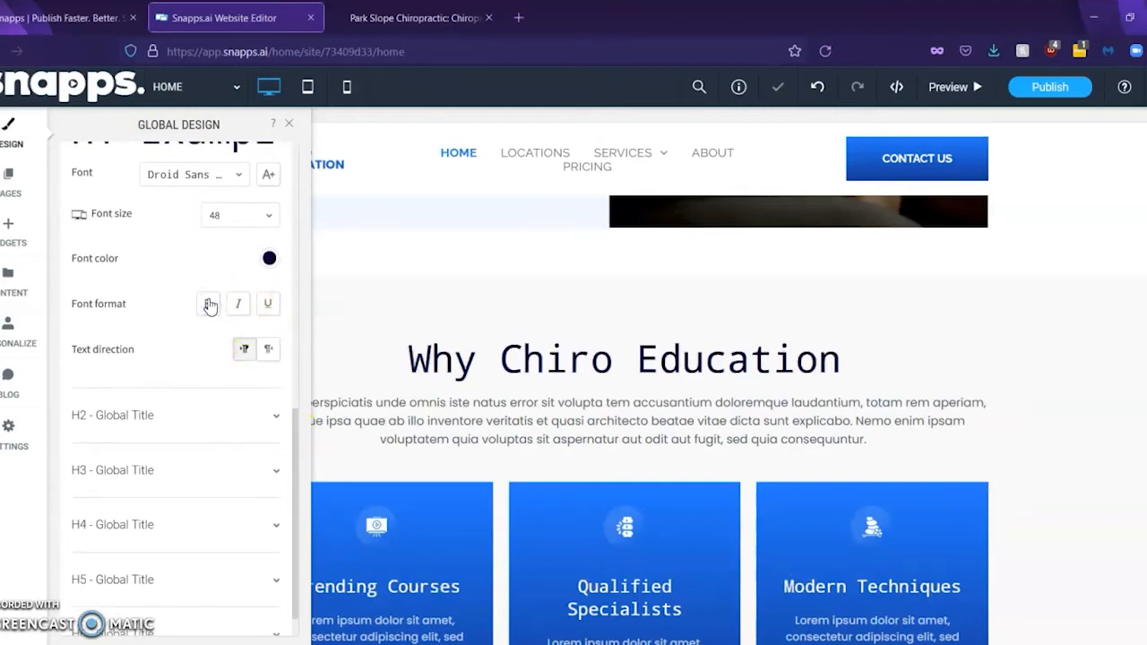
click(238, 307)
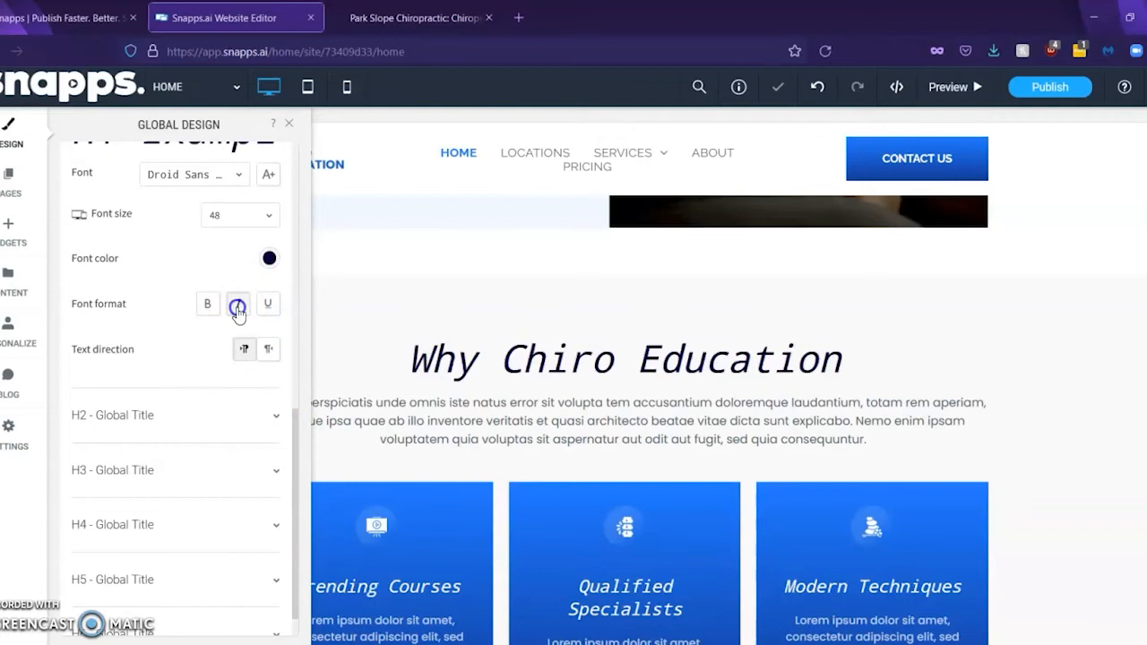
Set the H1 global title's font color to the saved blue #247cff
click(267, 259)
click(338, 255)
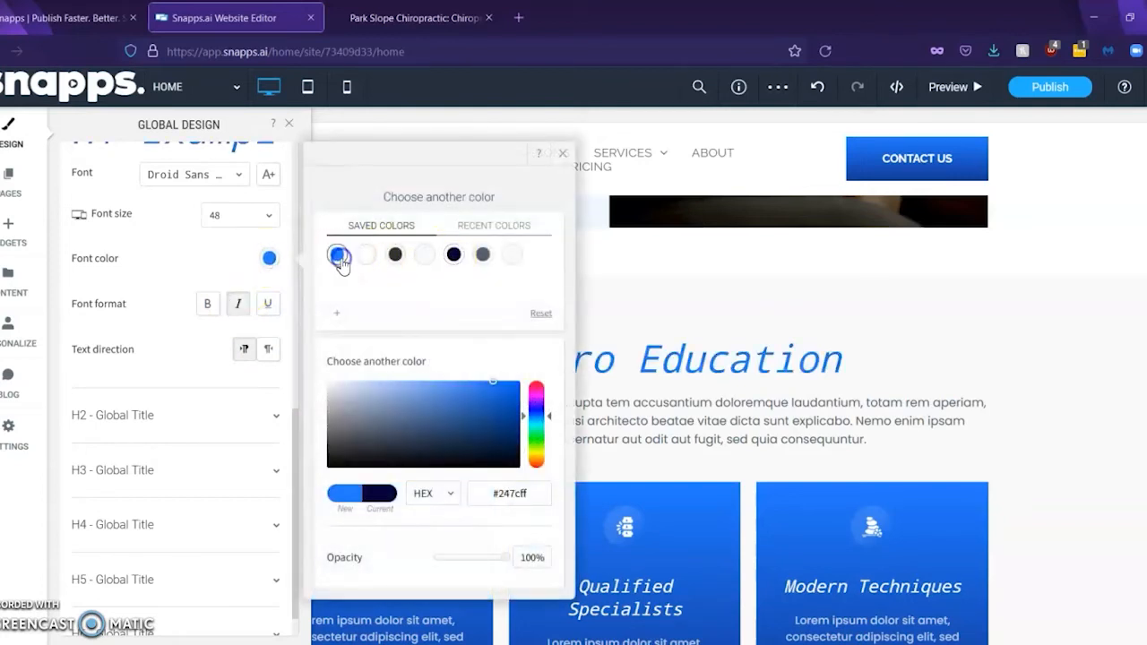
click(567, 150)
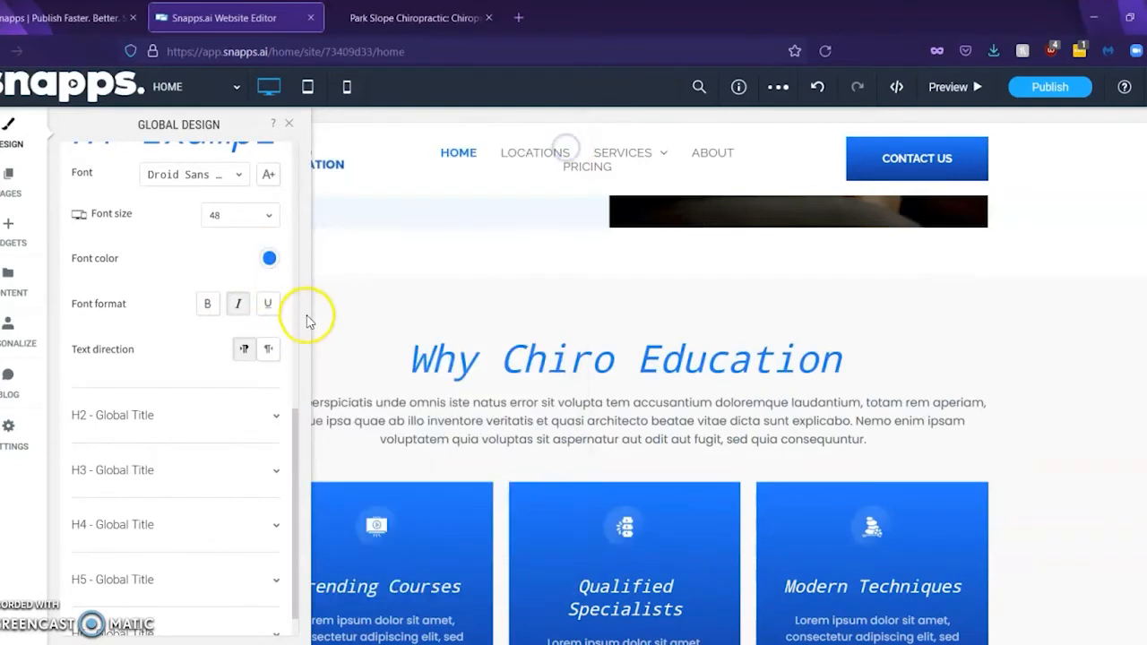
Examine the global button style settings and the available button layouts without choosing a different layout
drag(295, 427, 297, 212)
click(89, 173)
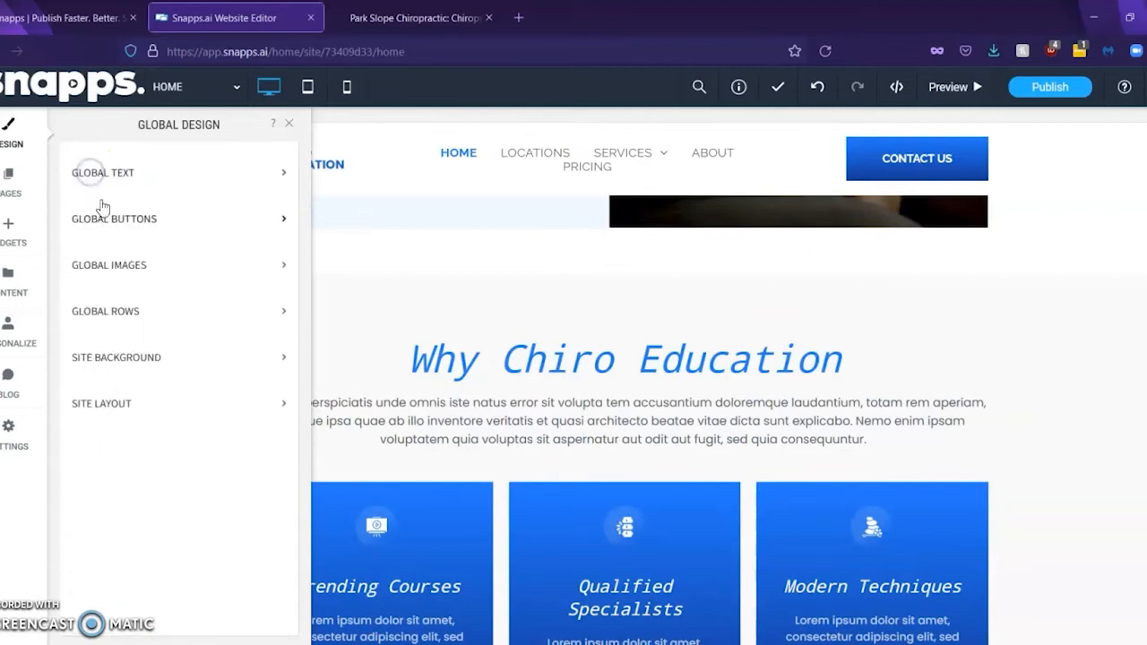
click(77, 221)
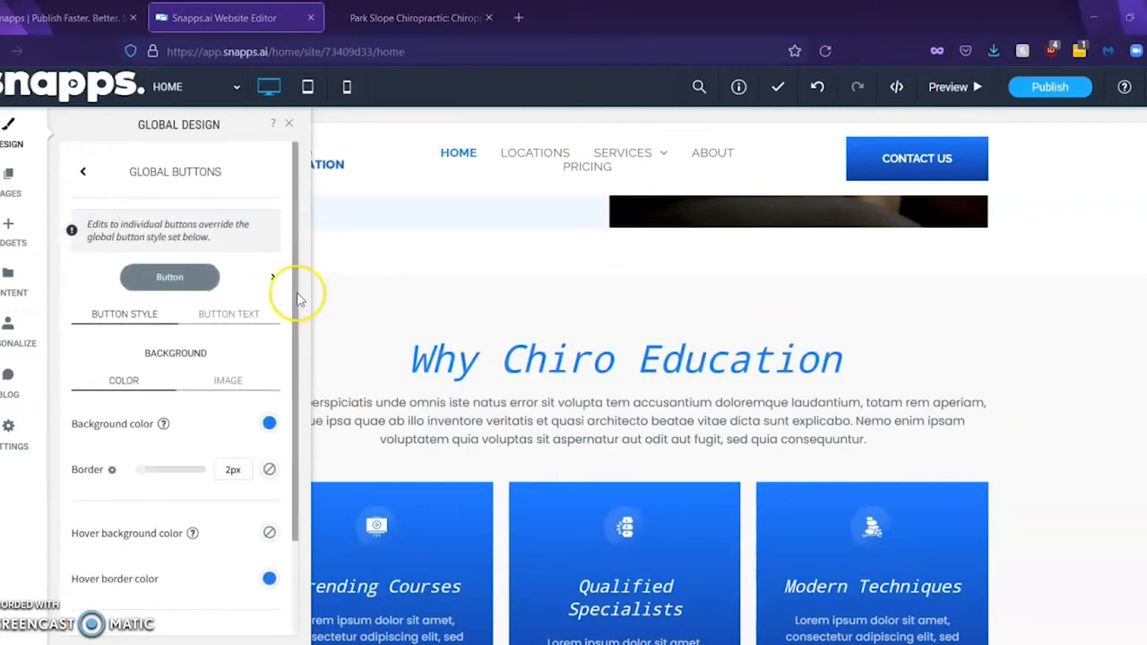
drag(295, 276, 294, 333)
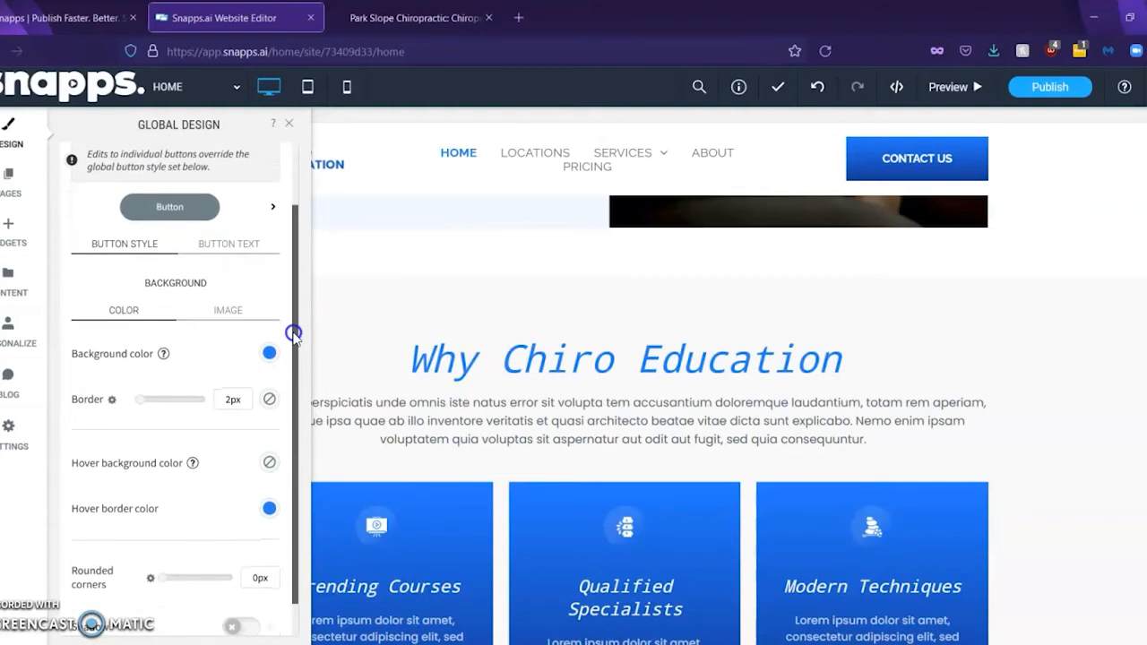
click(211, 211)
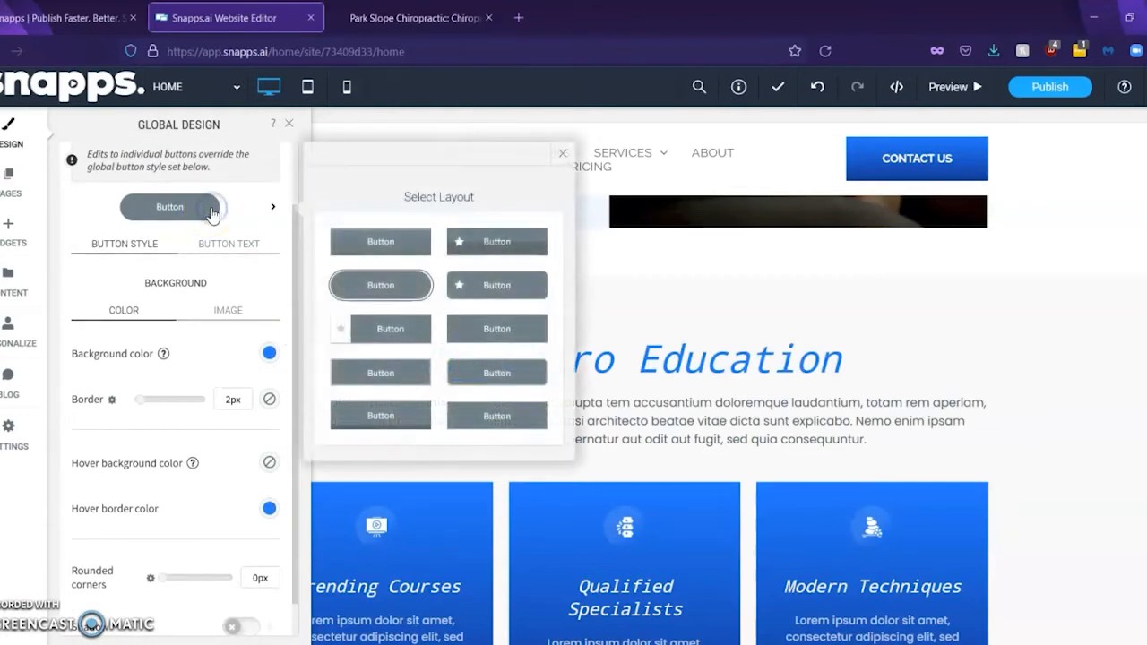
click(559, 160)
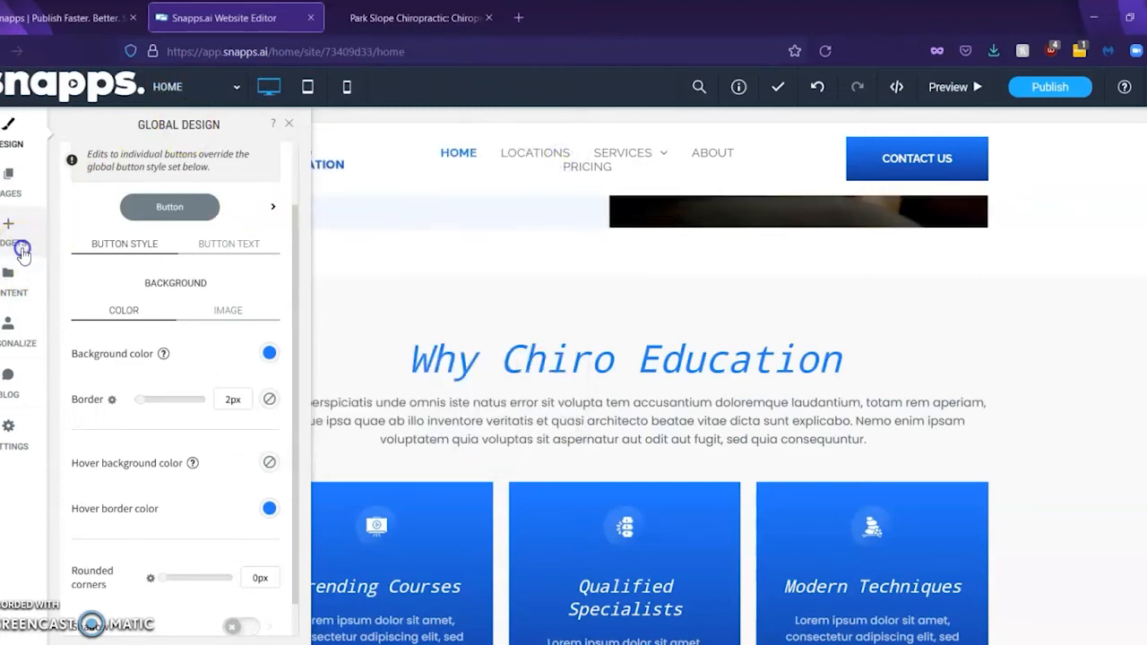
Search the widgets for "but" to locate the Button widget
click(22, 254)
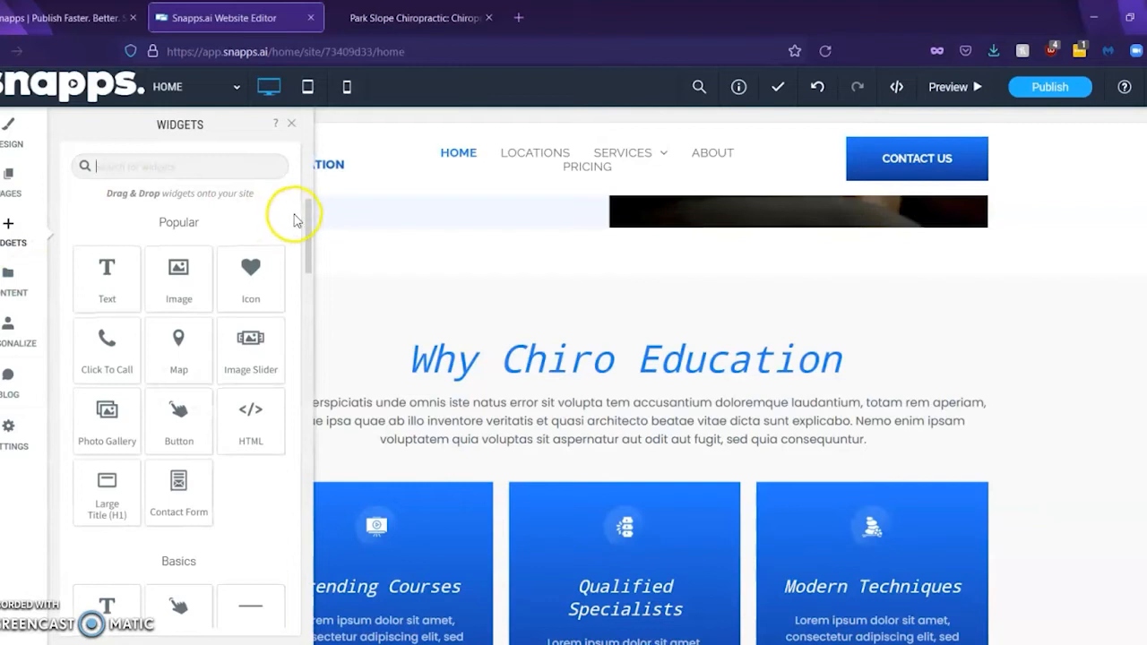
mouse_move(309, 209)
mouse_down()
mouse_move(305, 335)
mouse_move(301, 205)
mouse_up()
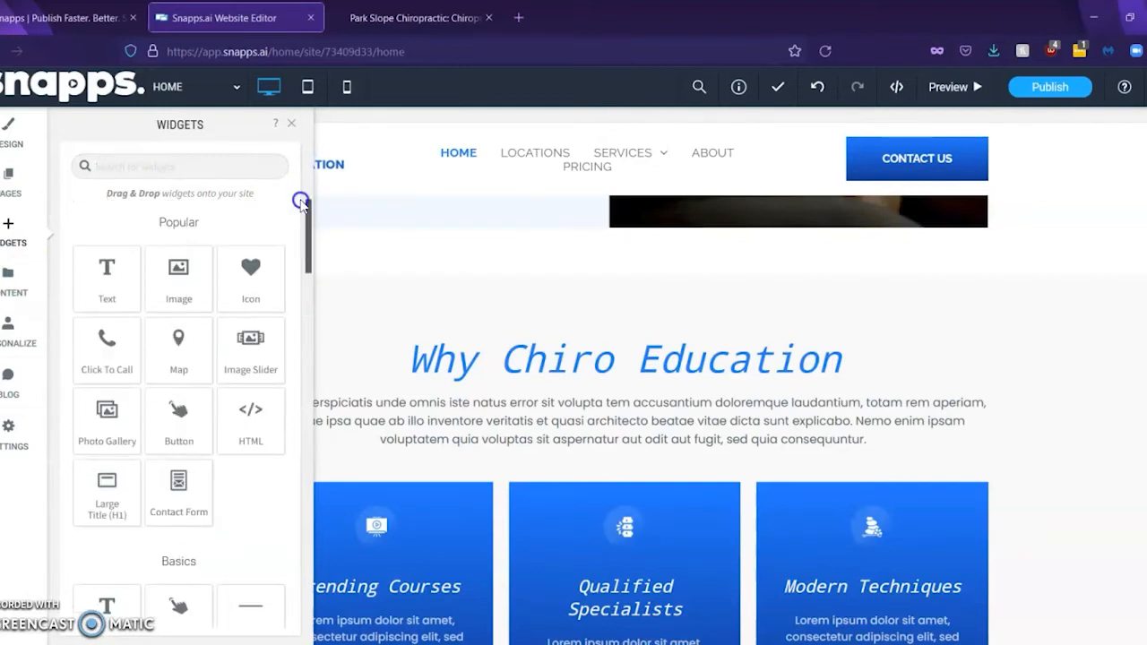
click(257, 170)
text(but)
drag(106, 310, 107, 310)
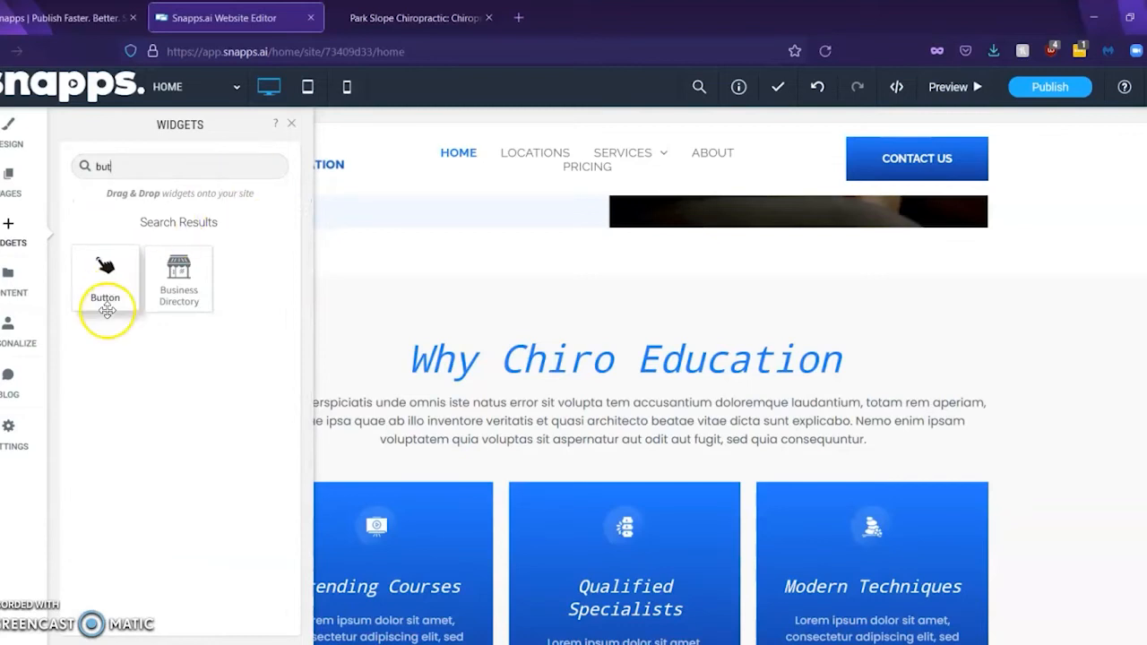
Examine the style and text options of the global buttons, including background, border, hover and font settings
click(7, 143)
click(199, 220)
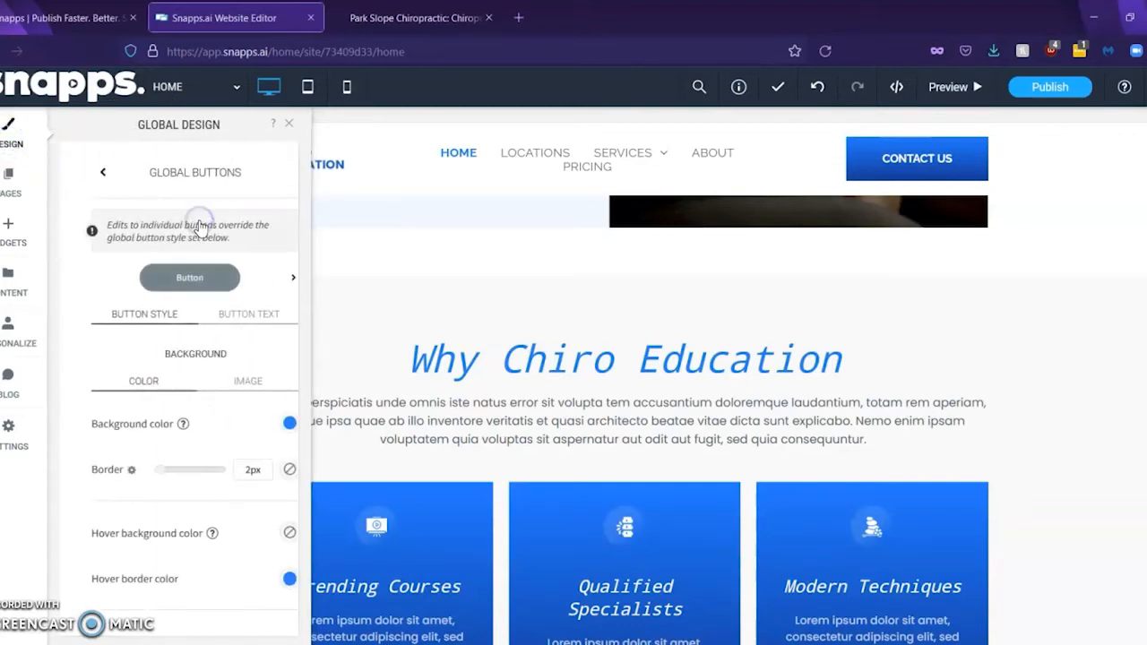
drag(300, 223, 296, 357)
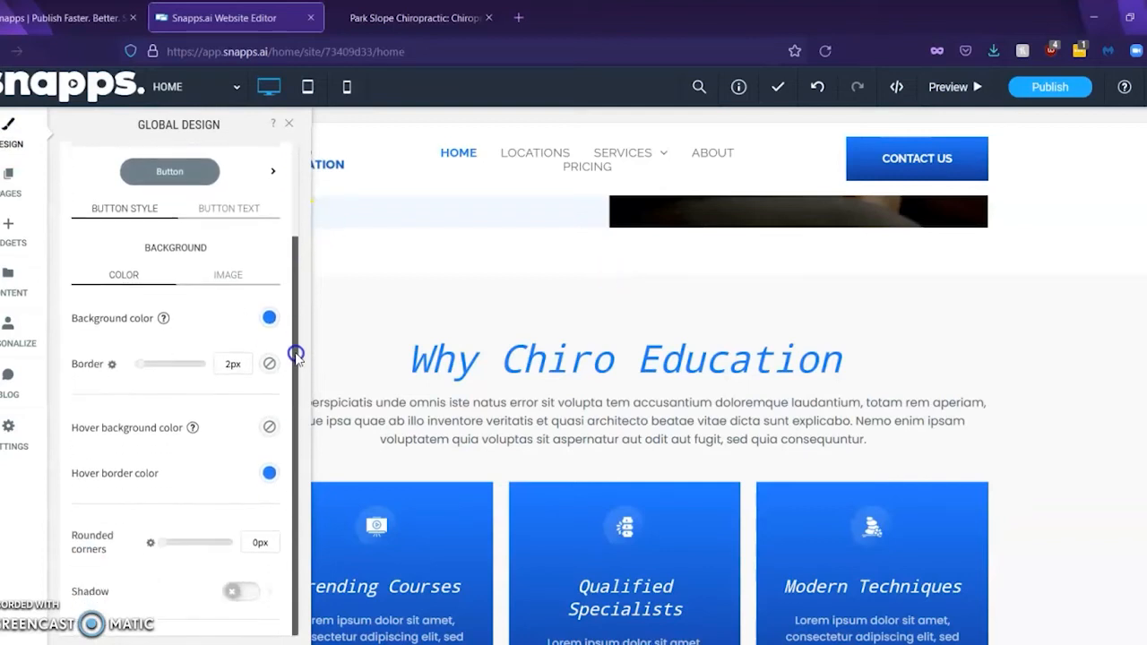
click(243, 211)
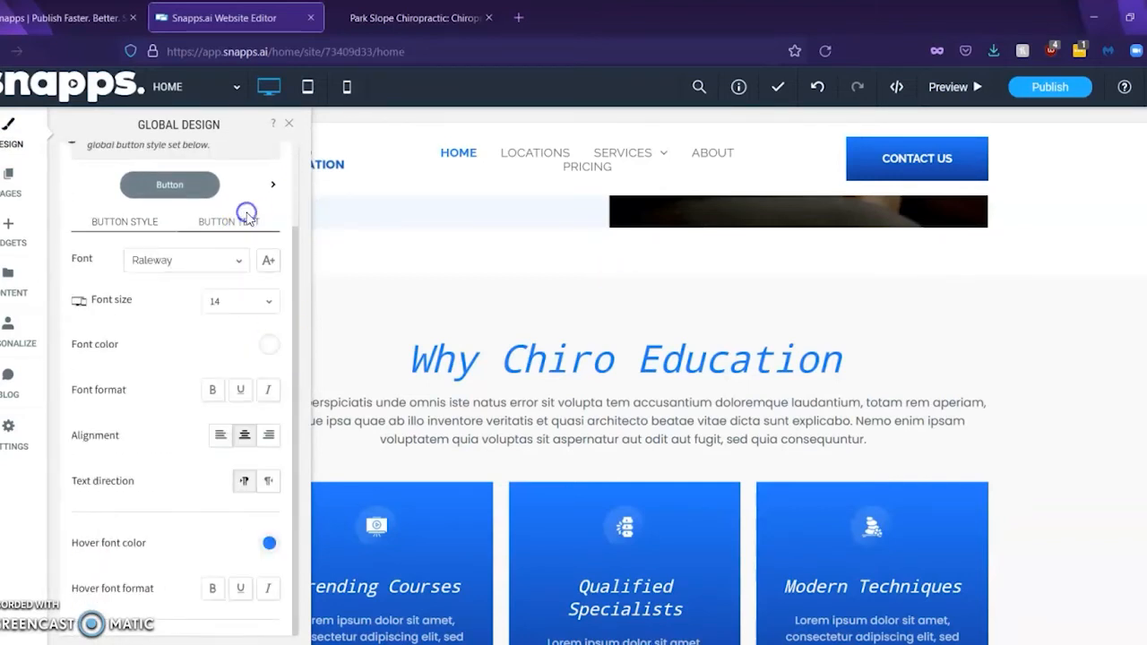
click(140, 231)
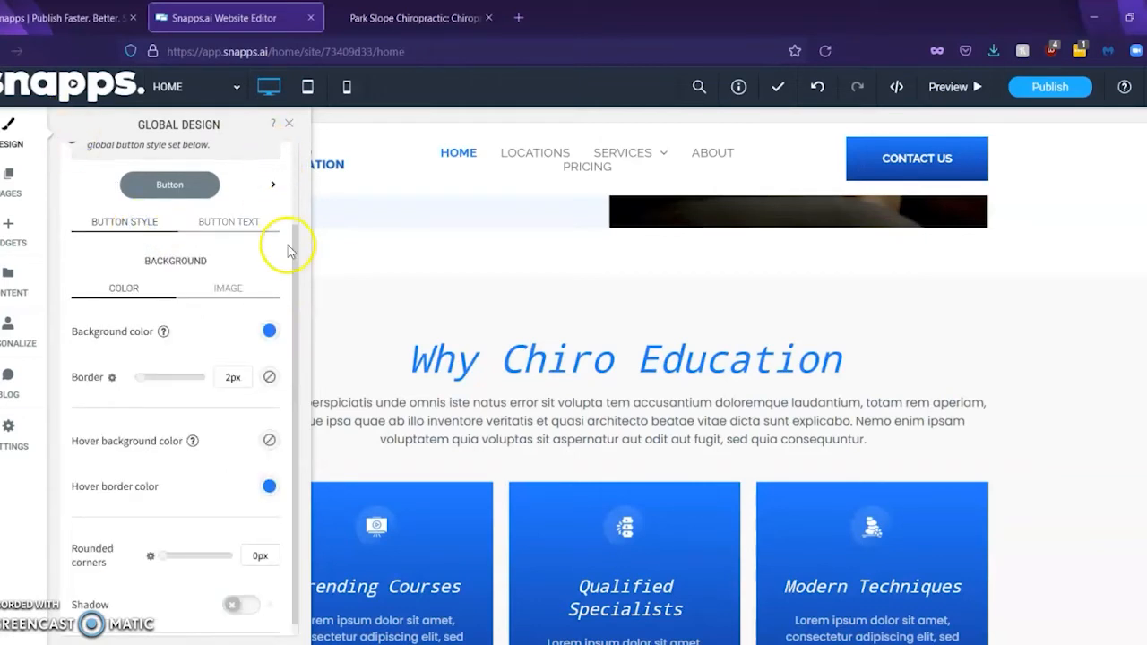
Leave the global button settings and open the global image settings
drag(290, 249, 294, 188)
click(89, 150)
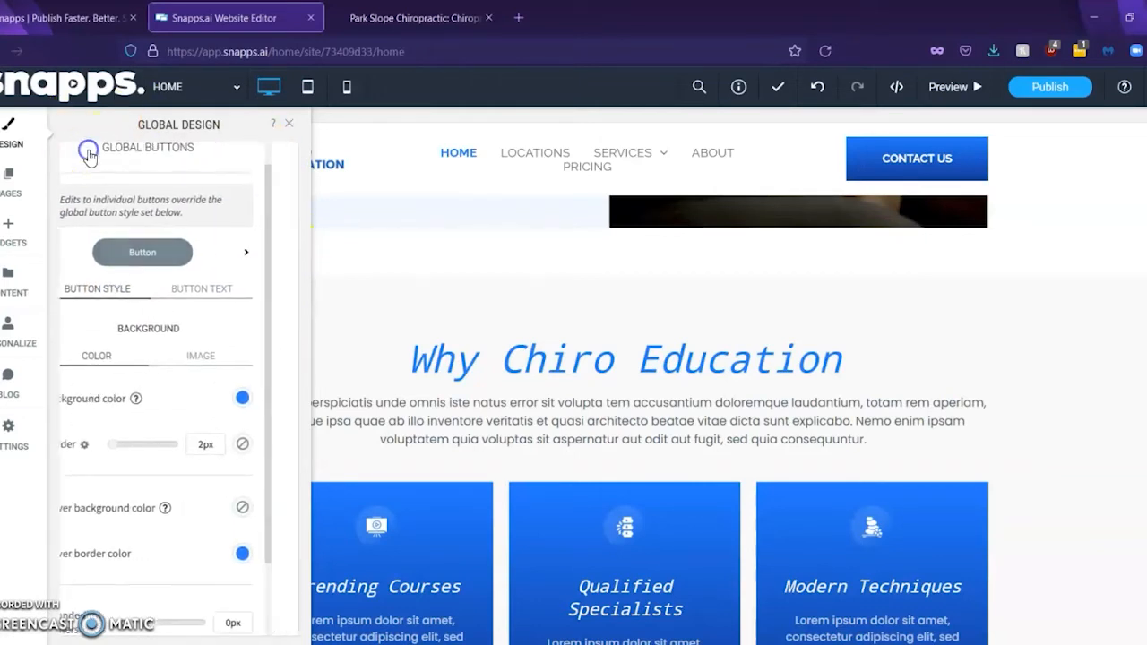
click(144, 262)
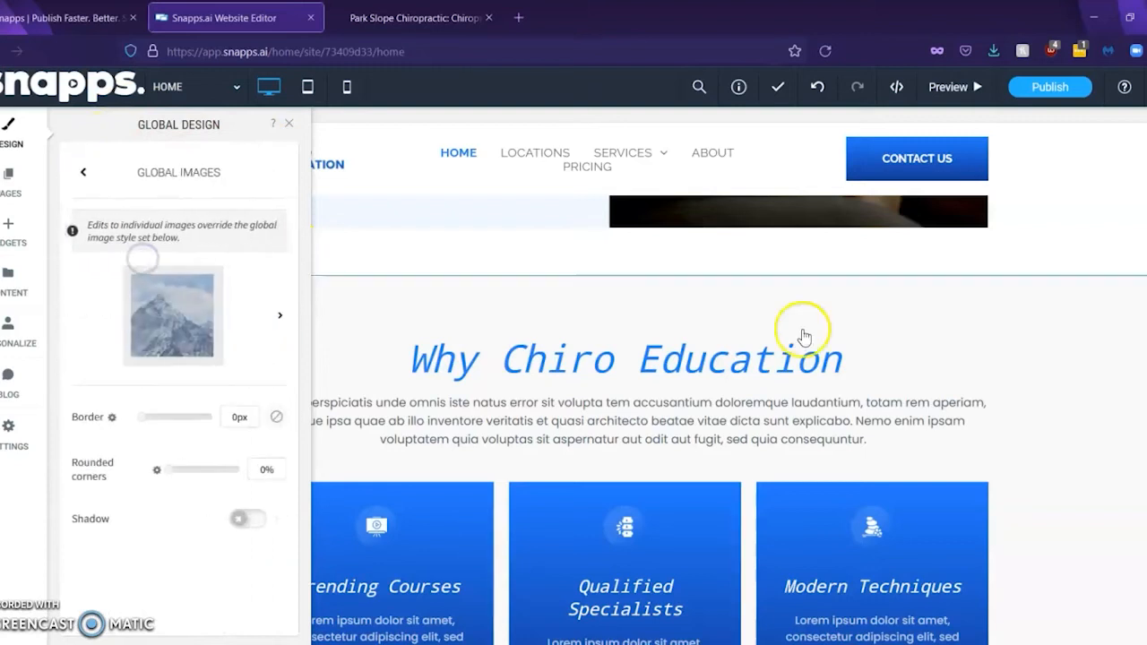
Try the rounded and circular layouts, a border and a shadow on the global images, and restore the square layout
scroll(1145, 363, up, 5)
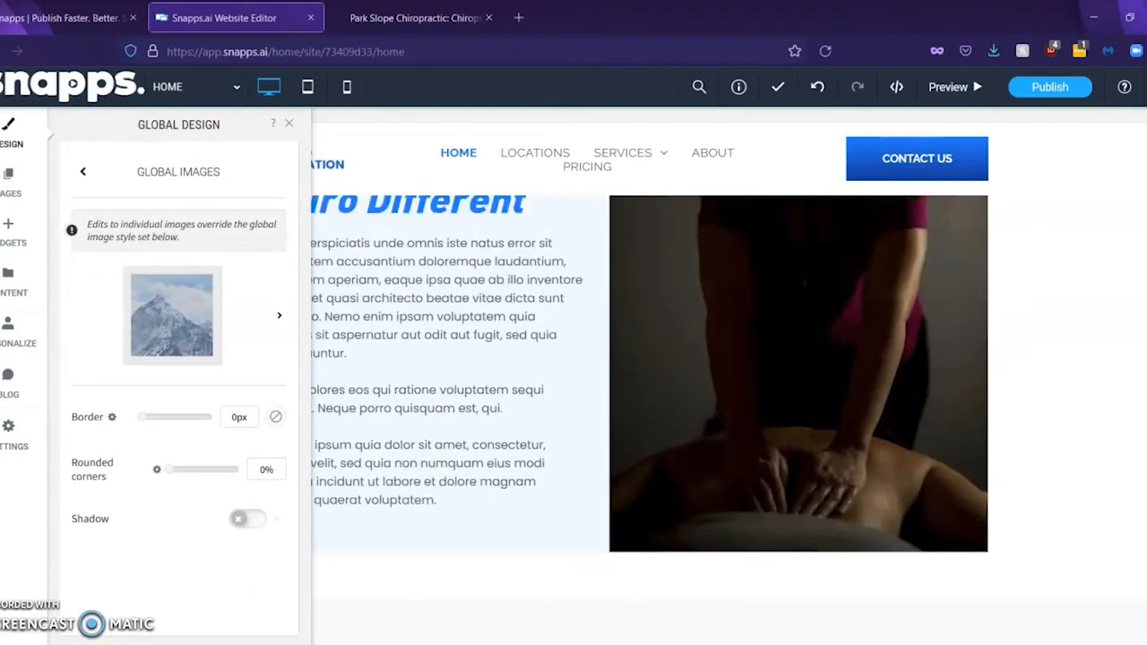
scroll(1145, 363, down, 1)
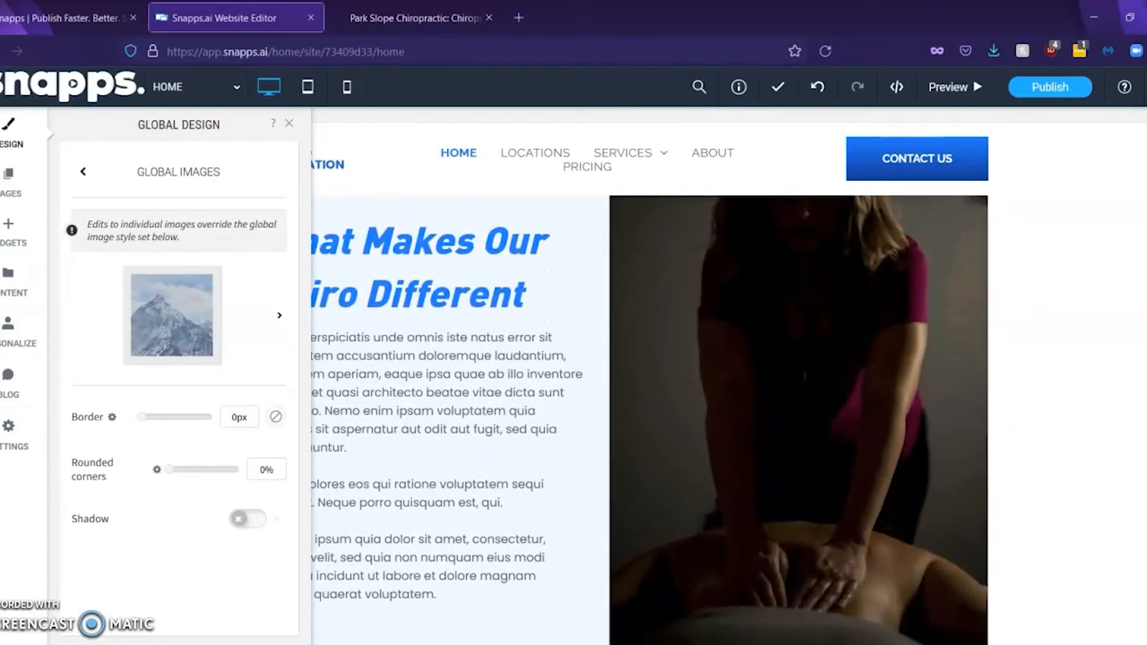
click(167, 334)
click(423, 417)
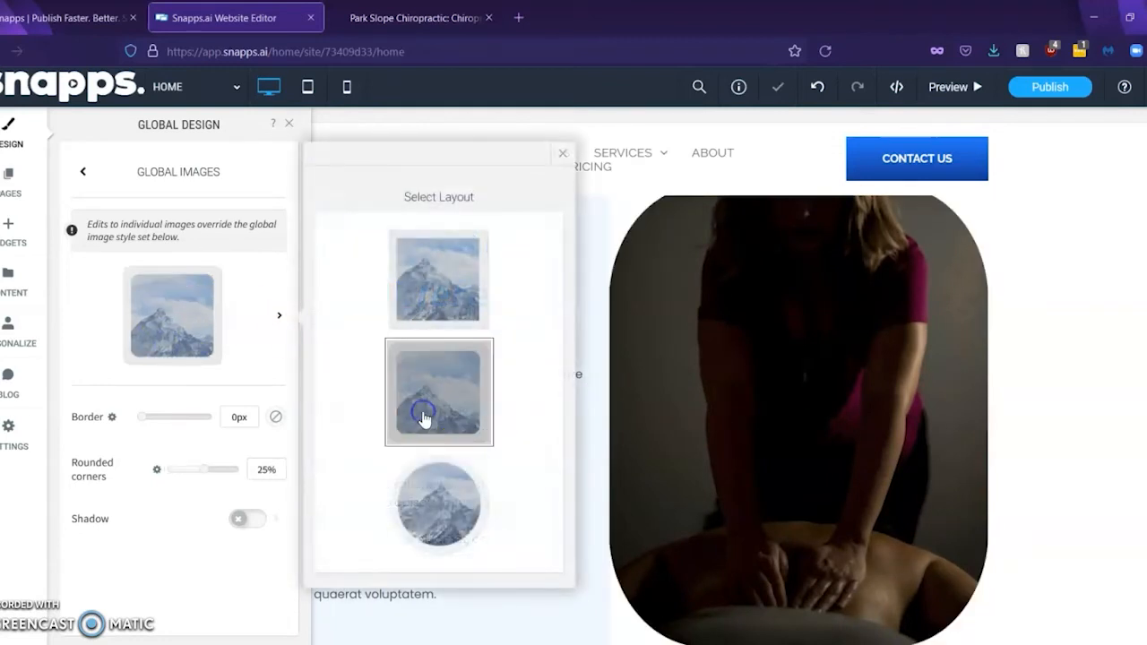
click(436, 543)
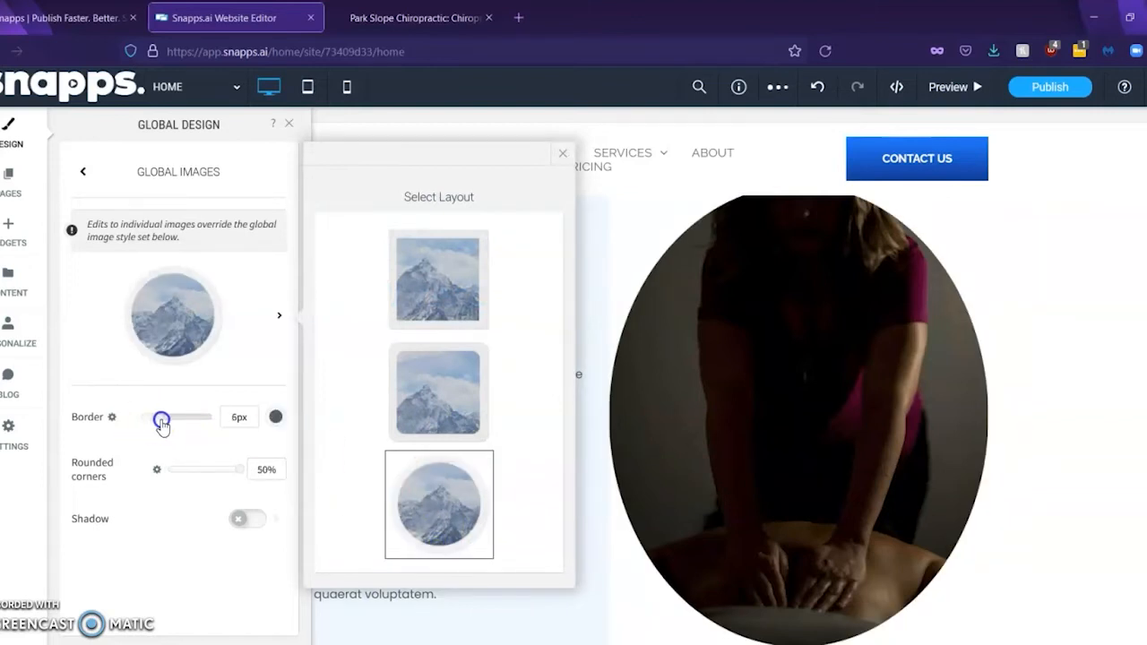
drag(205, 432, 143, 419)
click(258, 522)
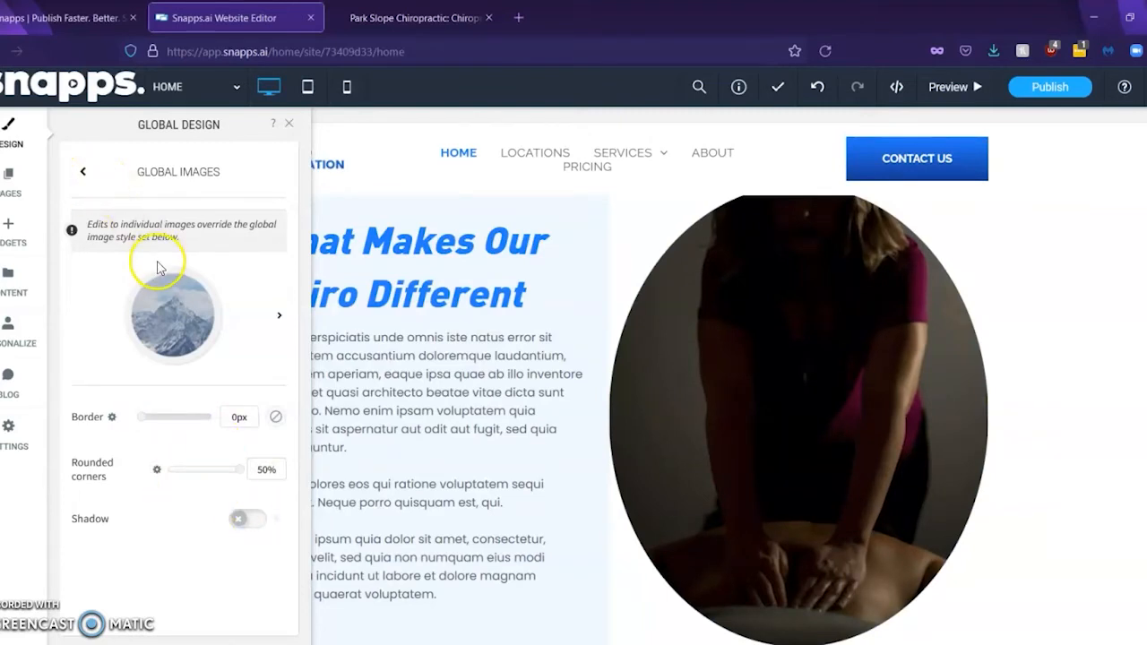
click(162, 289)
click(450, 243)
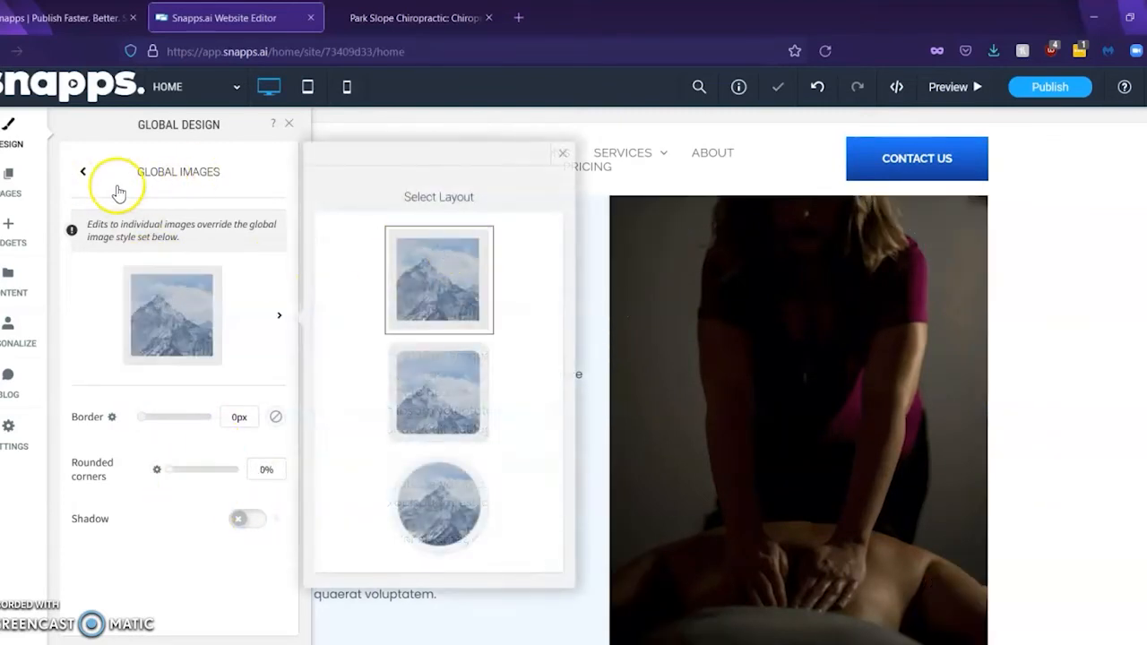
Leave the global design settings and examine how the home page is divided into rows
click(87, 174)
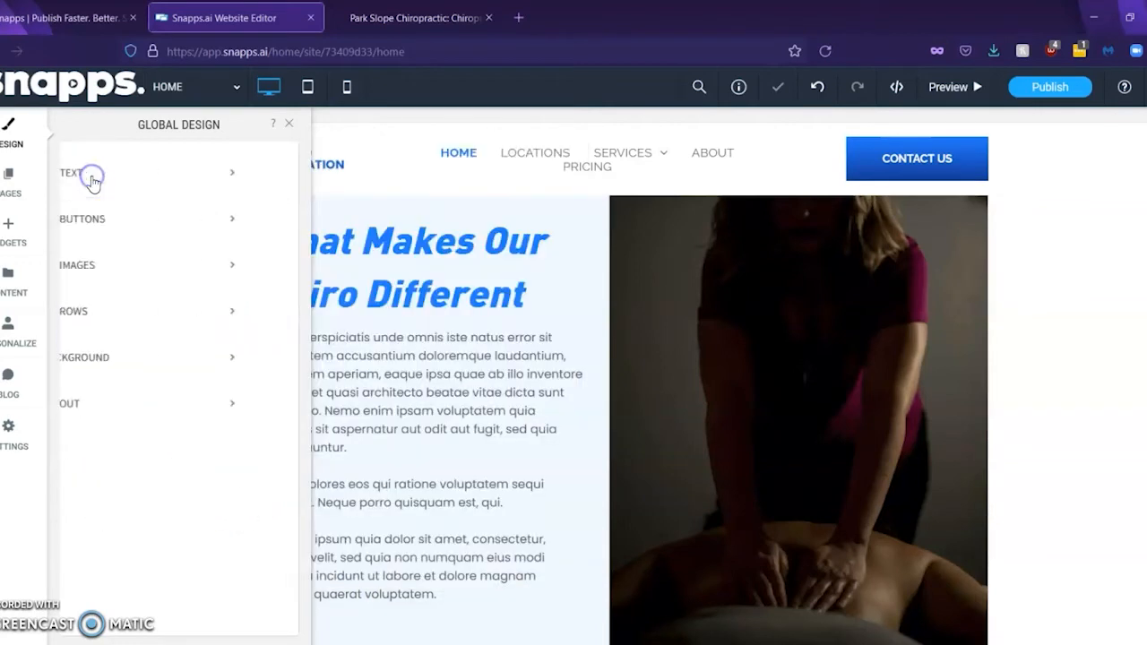
click(172, 324)
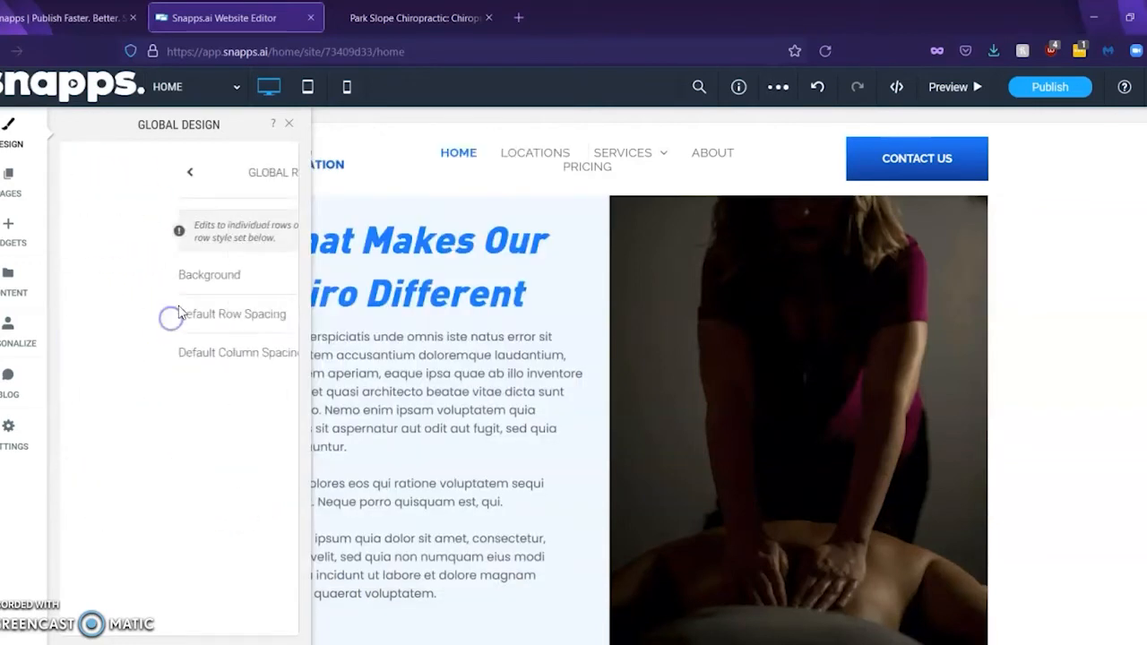
click(291, 124)
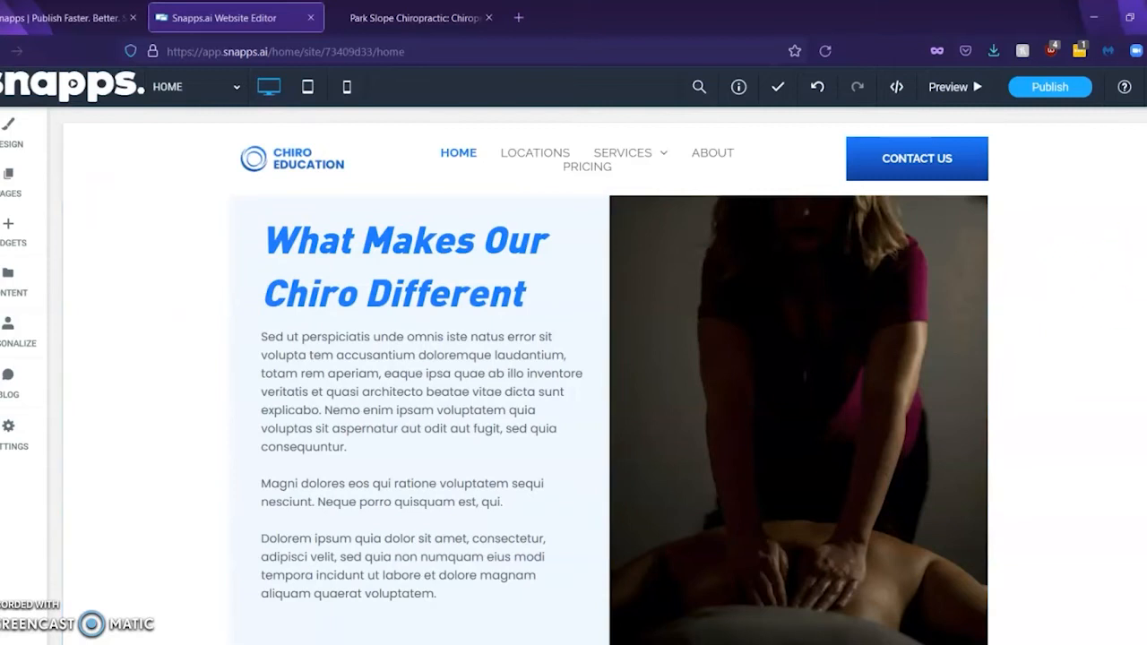
scroll(248, 289, up, 2)
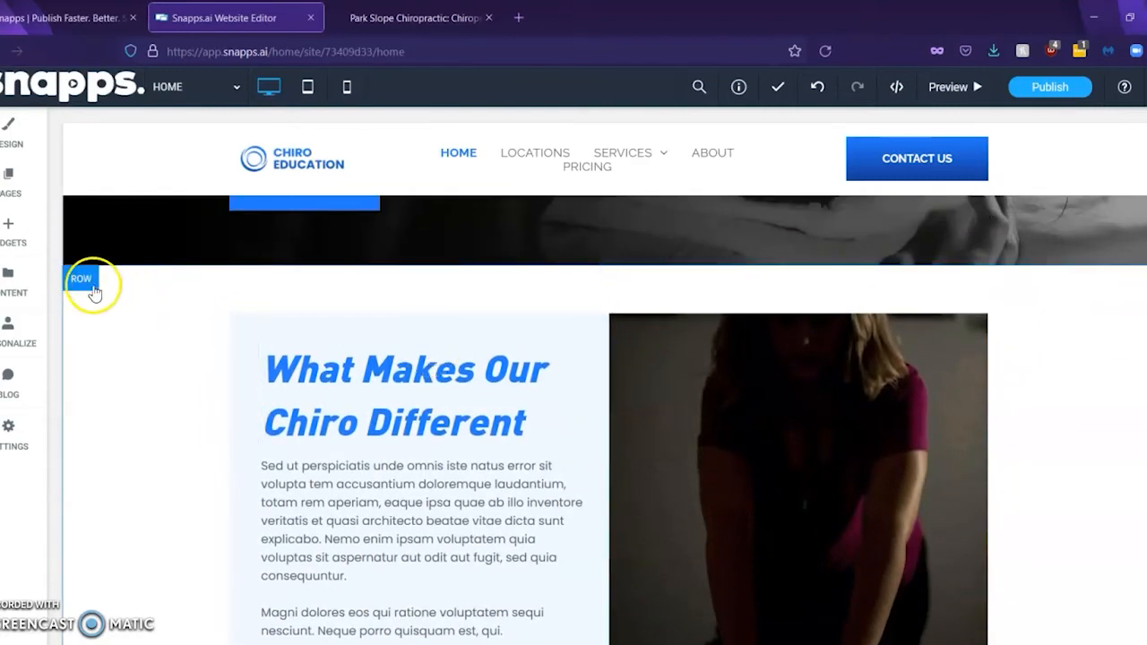
scroll(604, 421, down, 1)
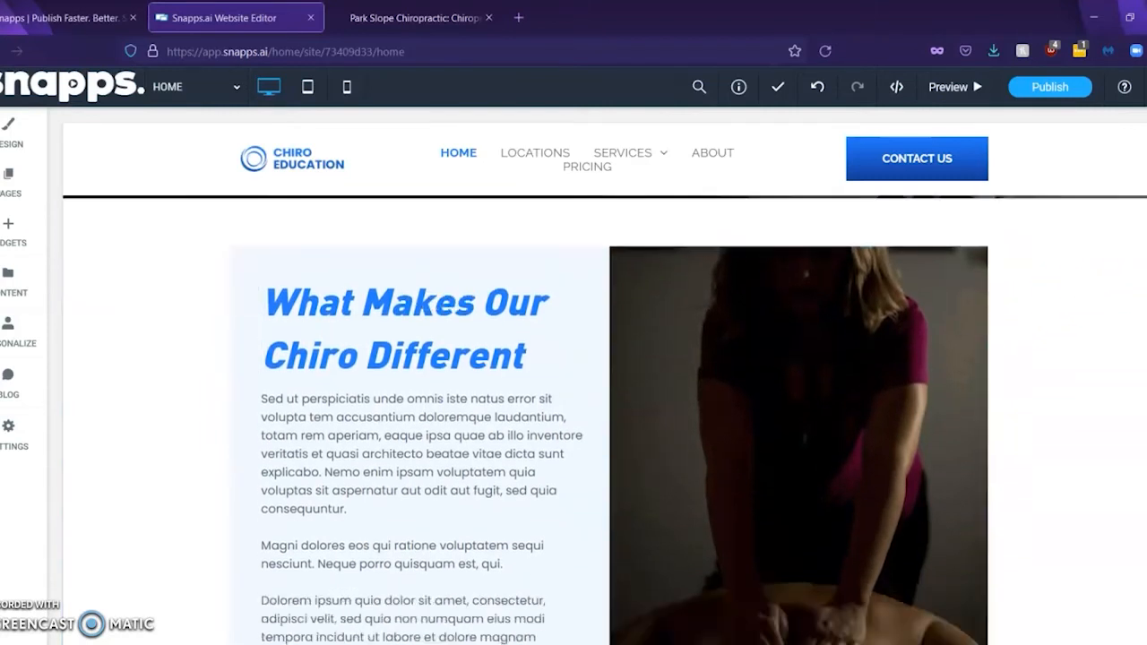
scroll(624, 448, down, 8)
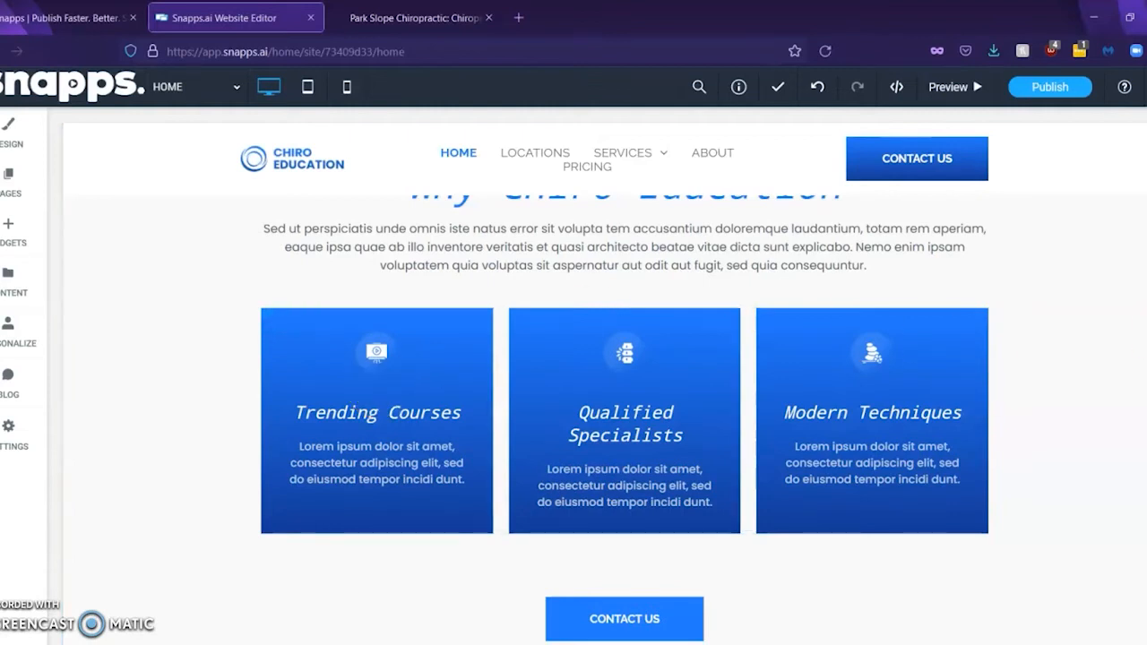
scroll(1142, 345, up, 8)
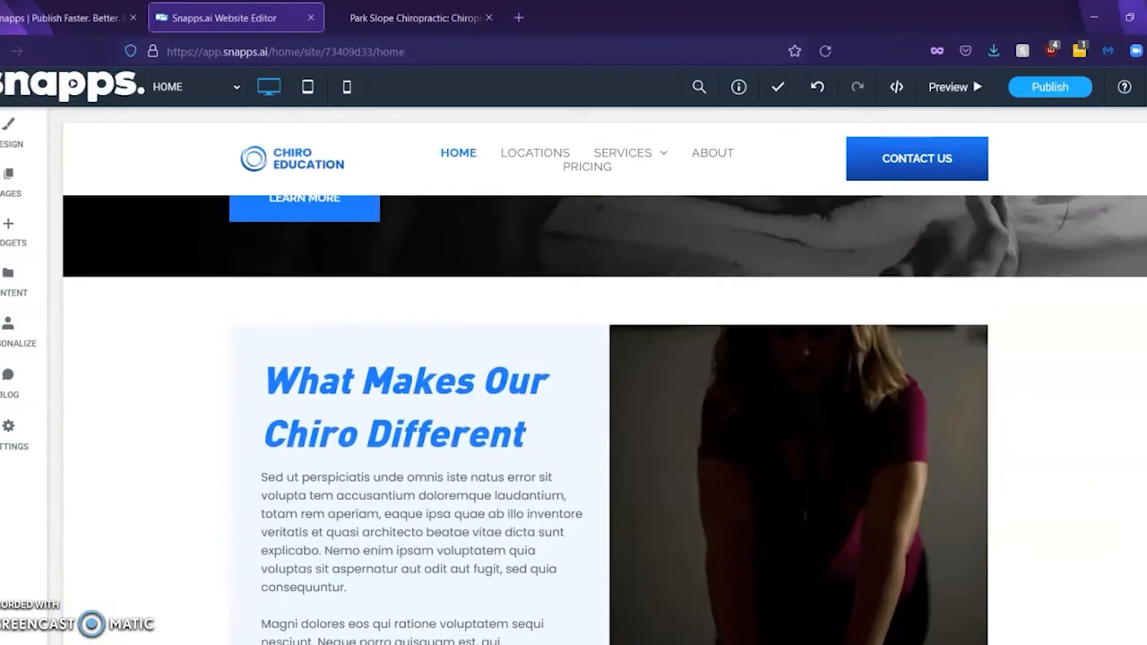
Examine the background and default row spacing options in the global row settings
click(20, 133)
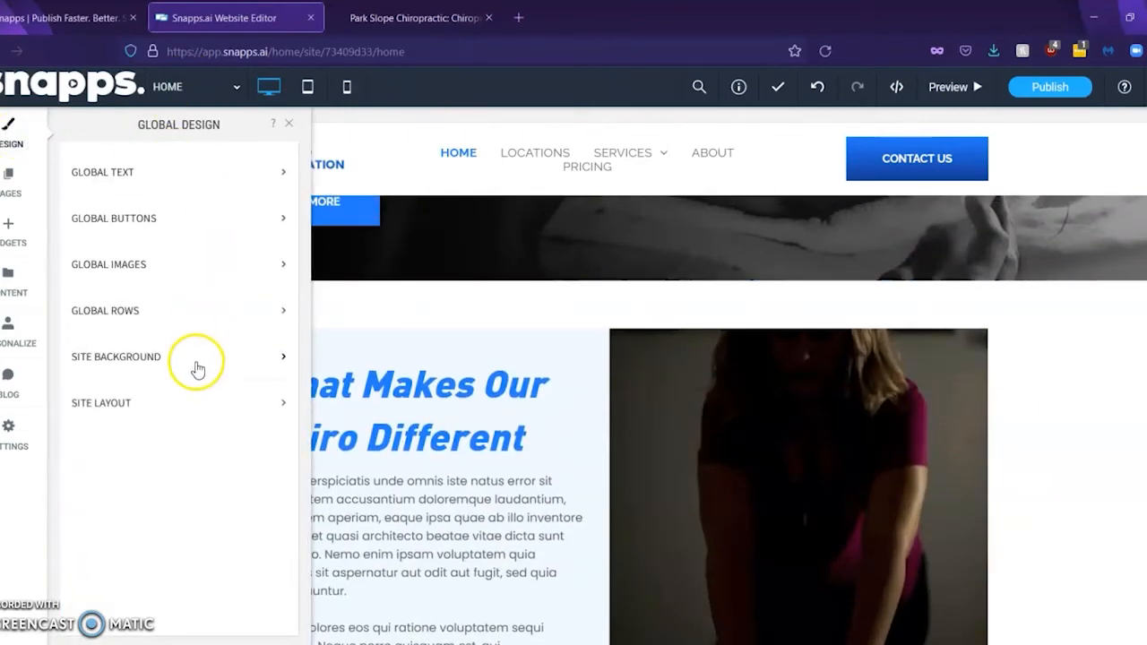
click(196, 315)
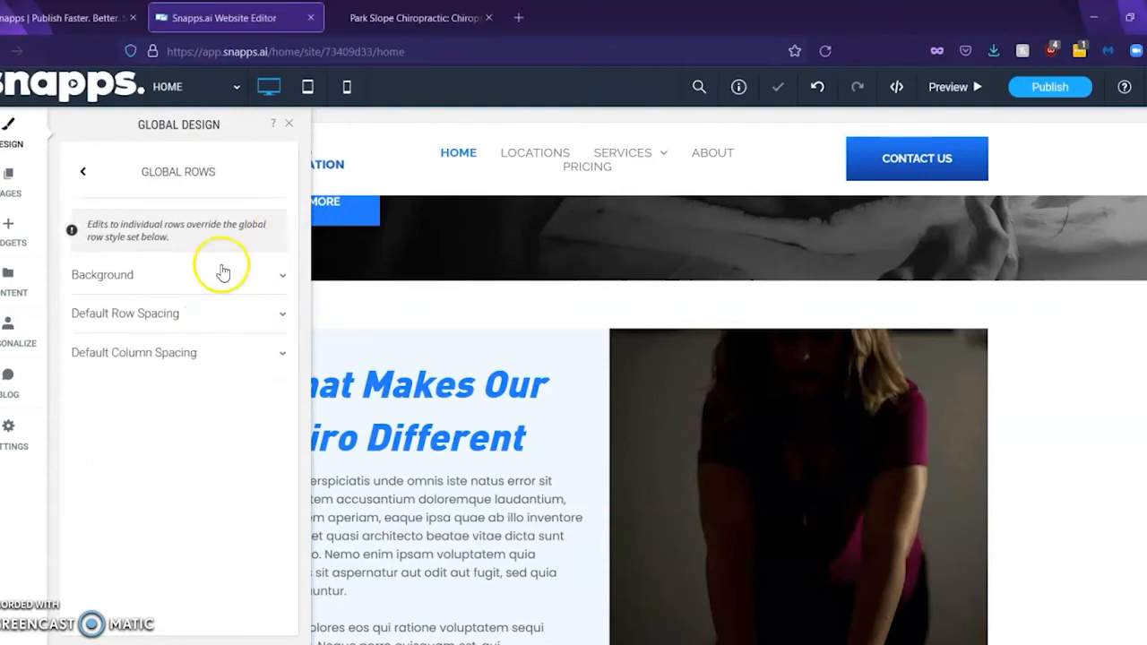
click(221, 267)
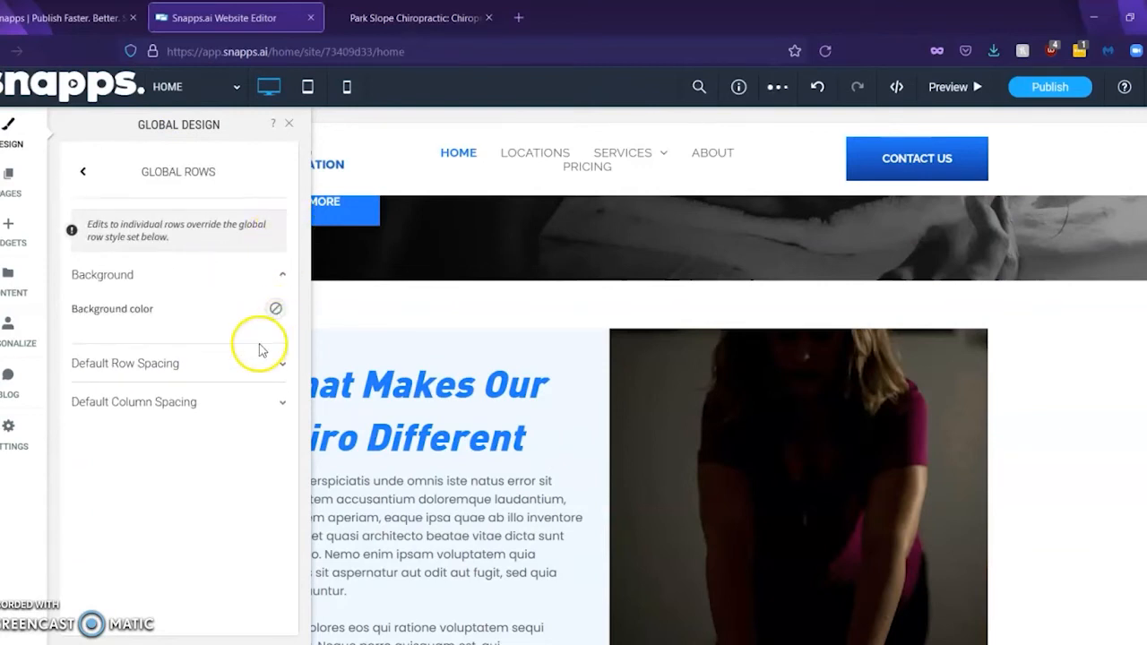
click(246, 367)
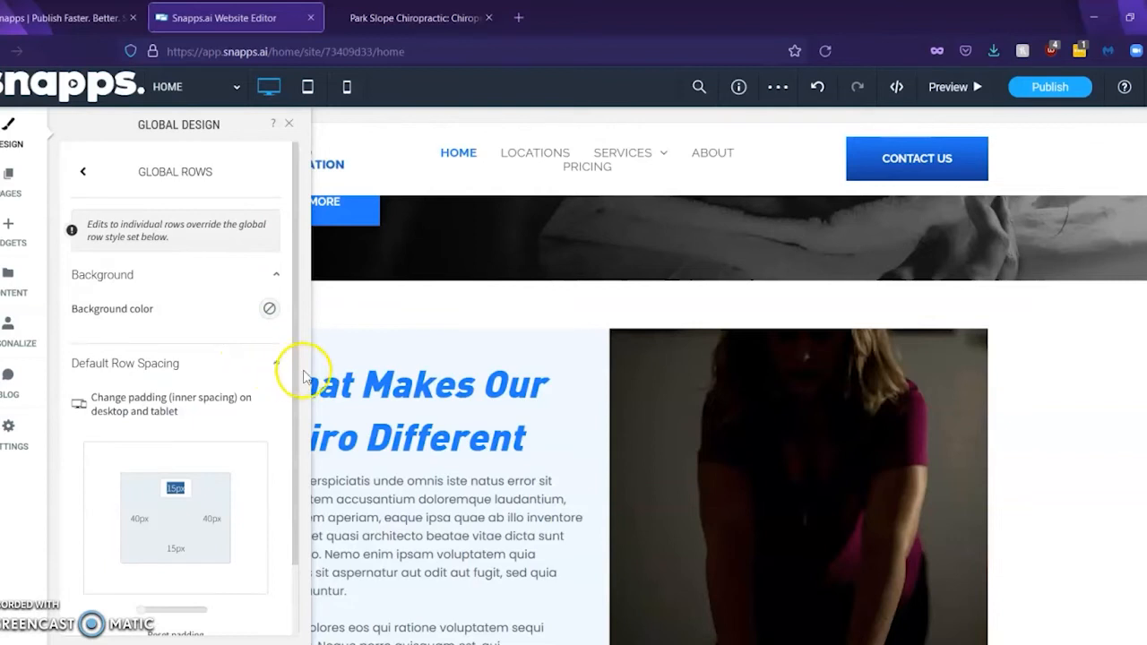
scroll(287, 368, down, 2)
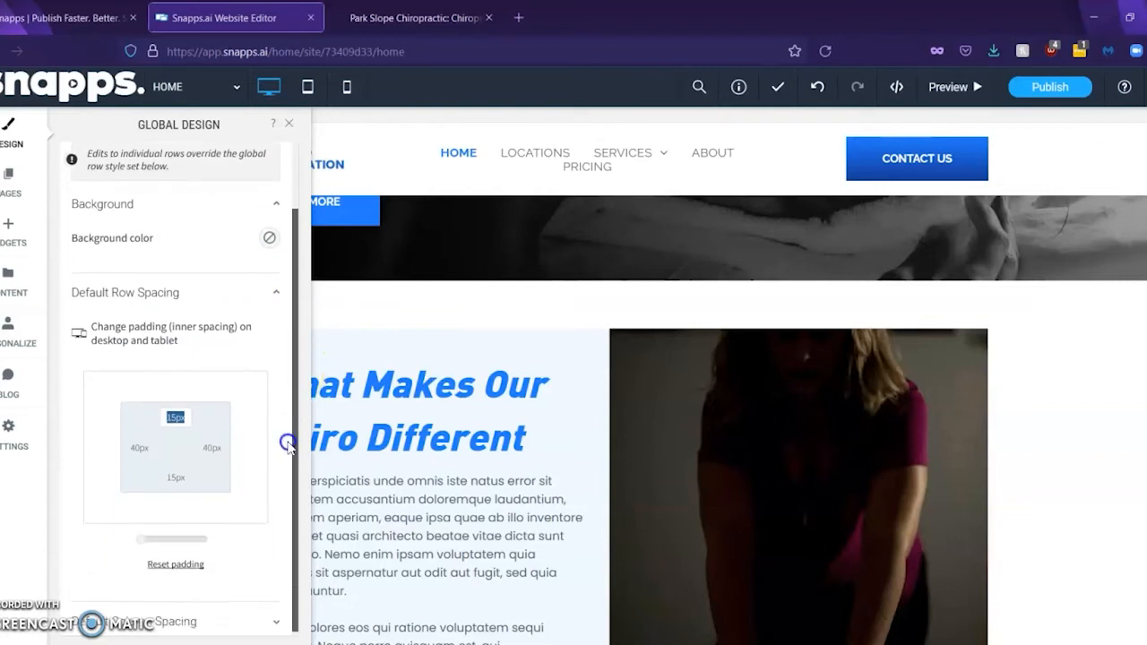
Reset the outer margin in the default column spacing of the global rows
click(242, 616)
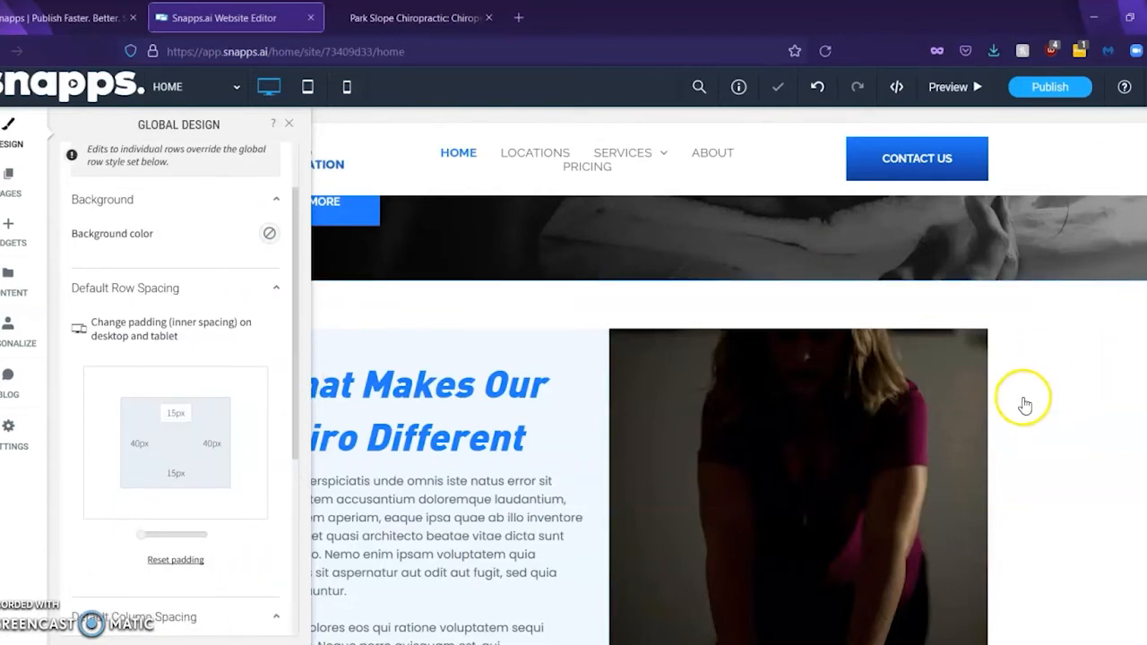
scroll(650, 377, down, 3)
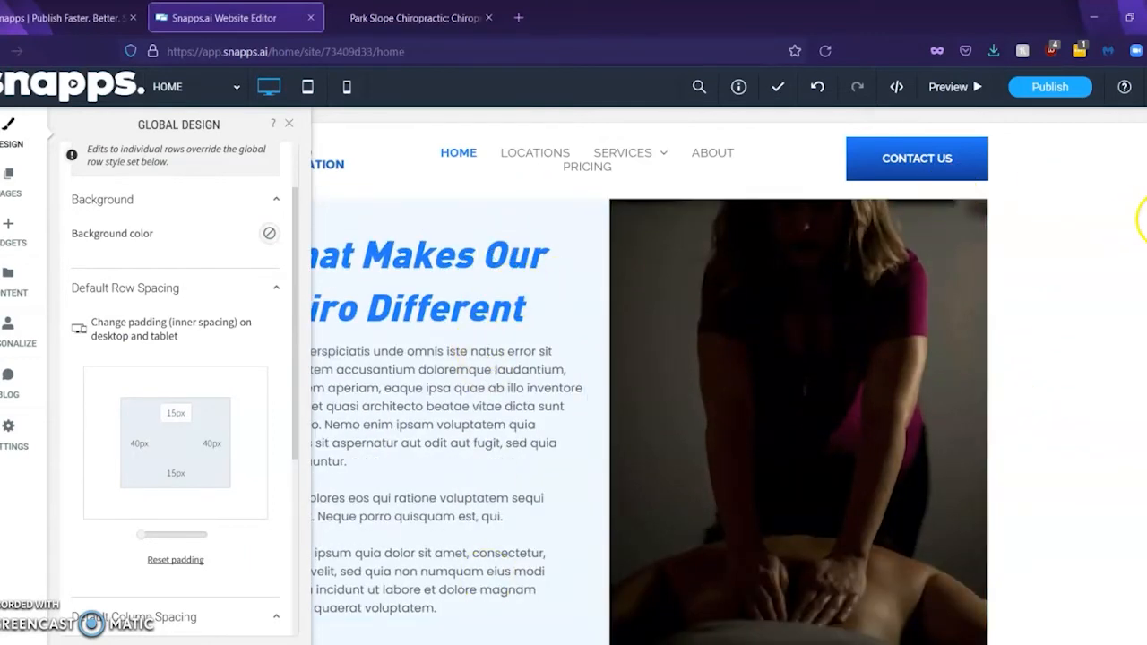
scroll(499, 365, down, 10)
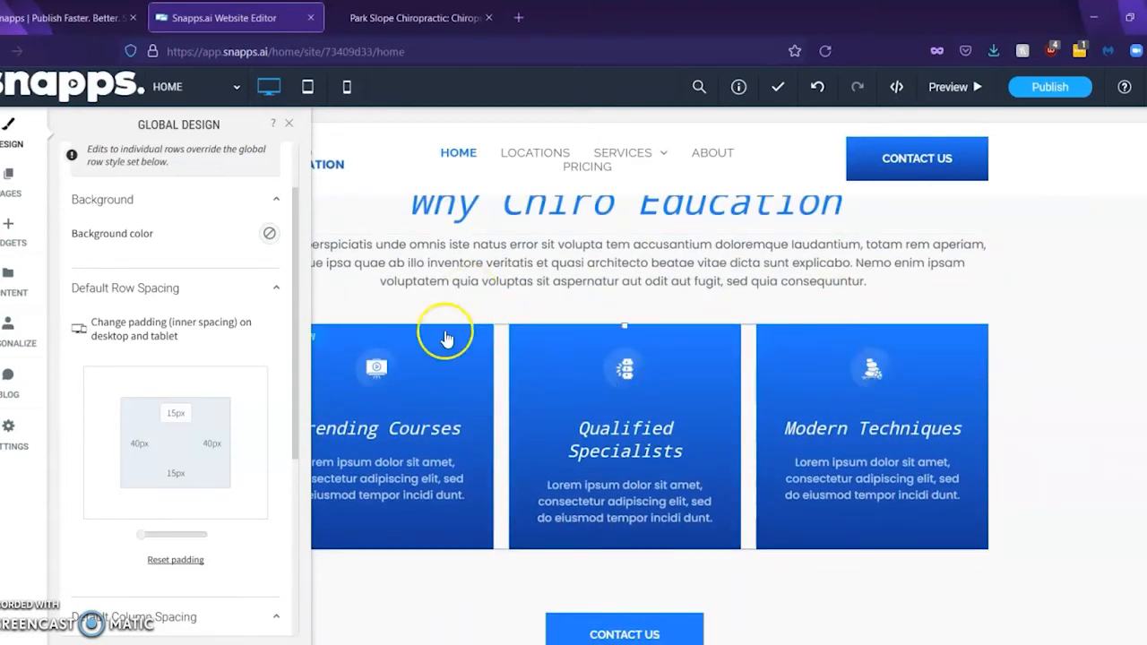
drag(295, 371, 295, 532)
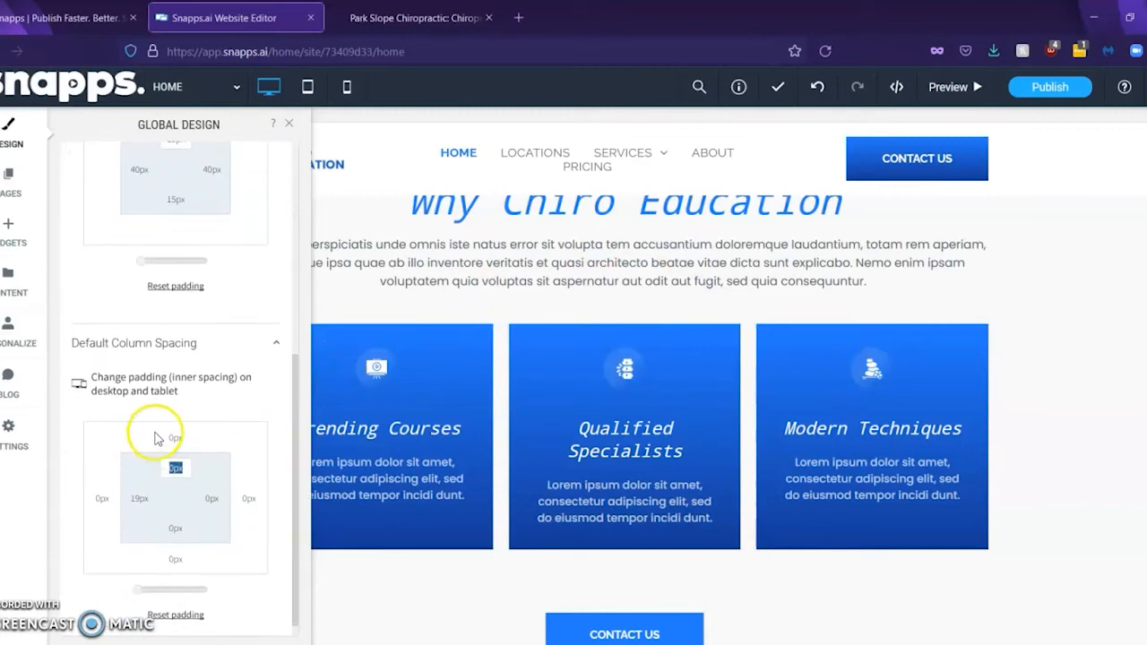
click(172, 565)
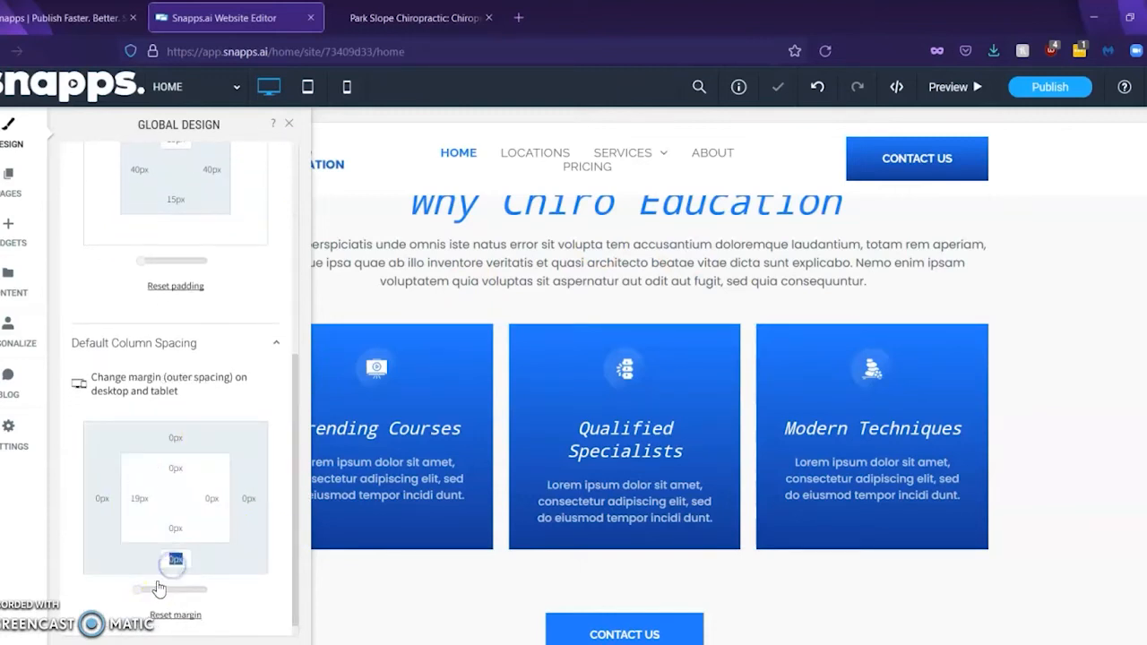
click(155, 613)
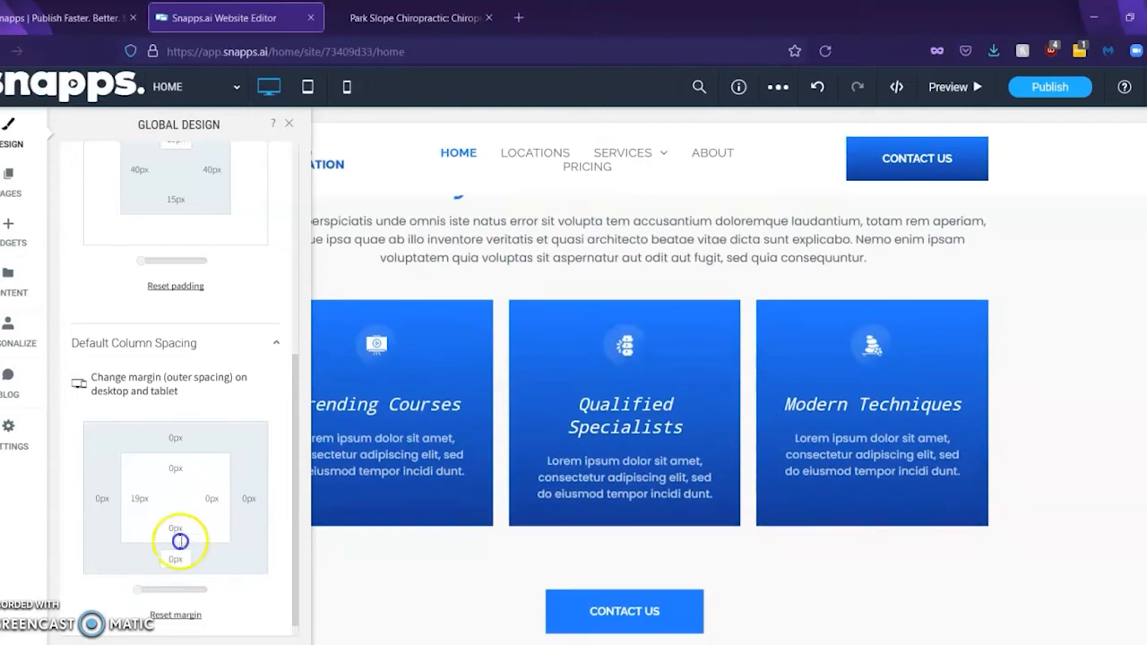
drag(295, 448, 274, 231)
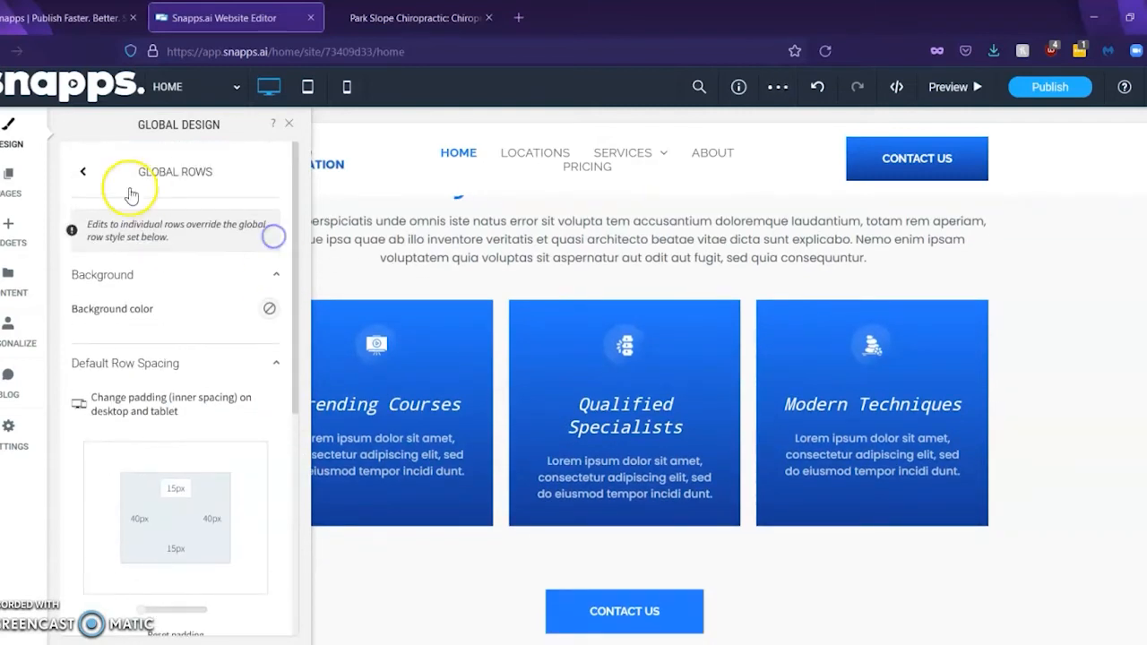
Set the site background color for all pages to the saved dark gray
click(88, 170)
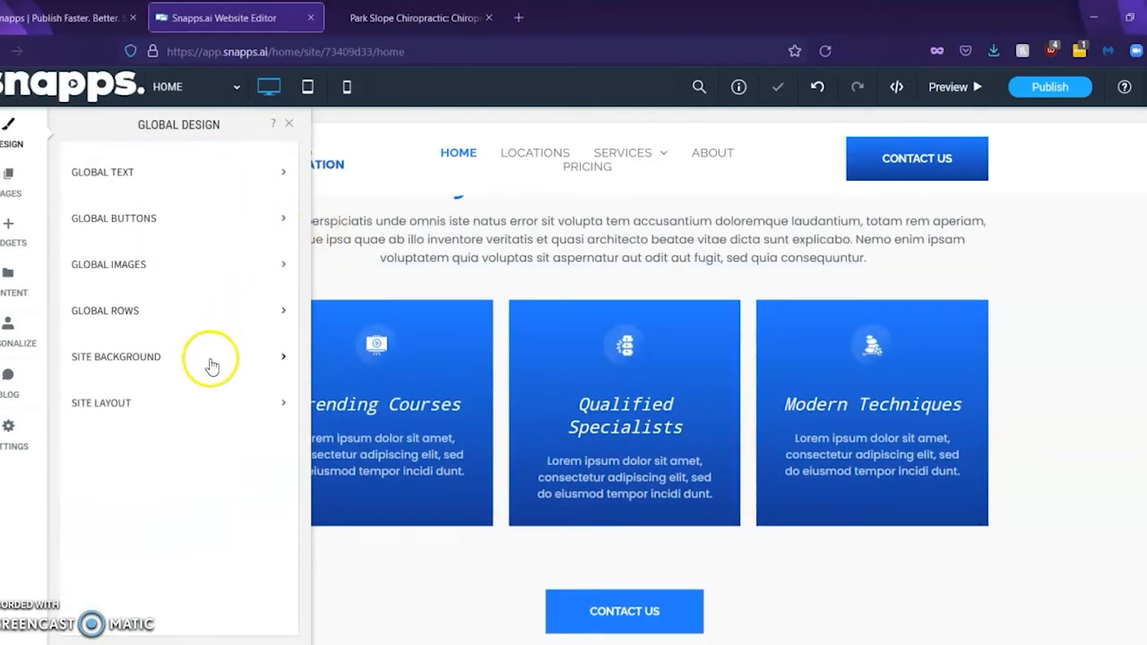
click(206, 375)
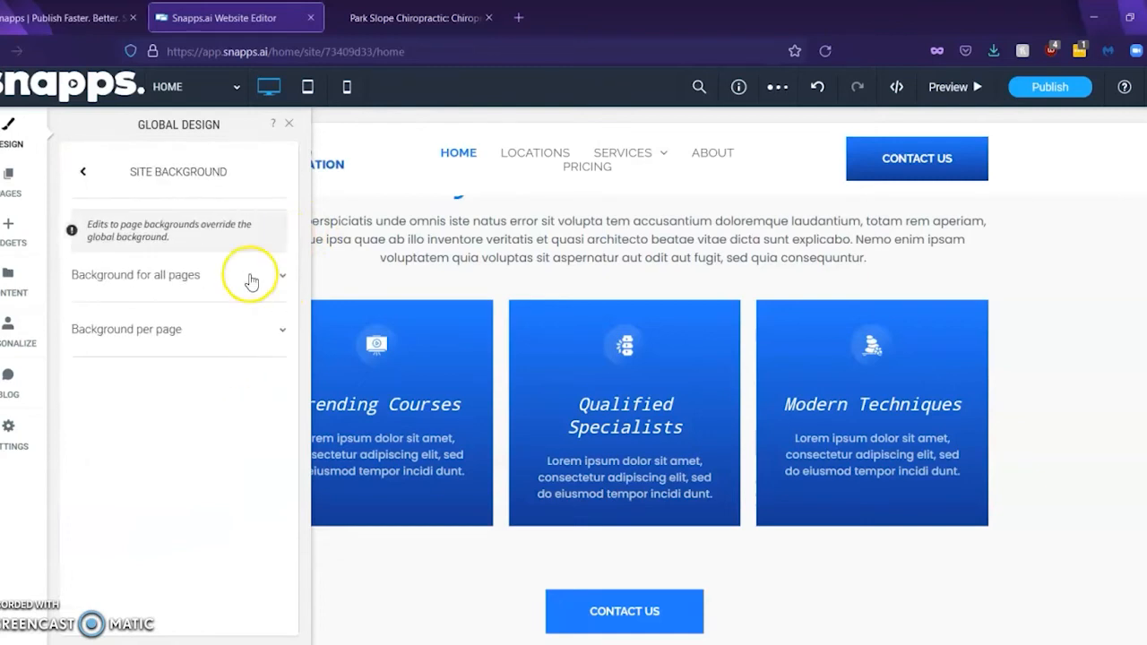
click(250, 276)
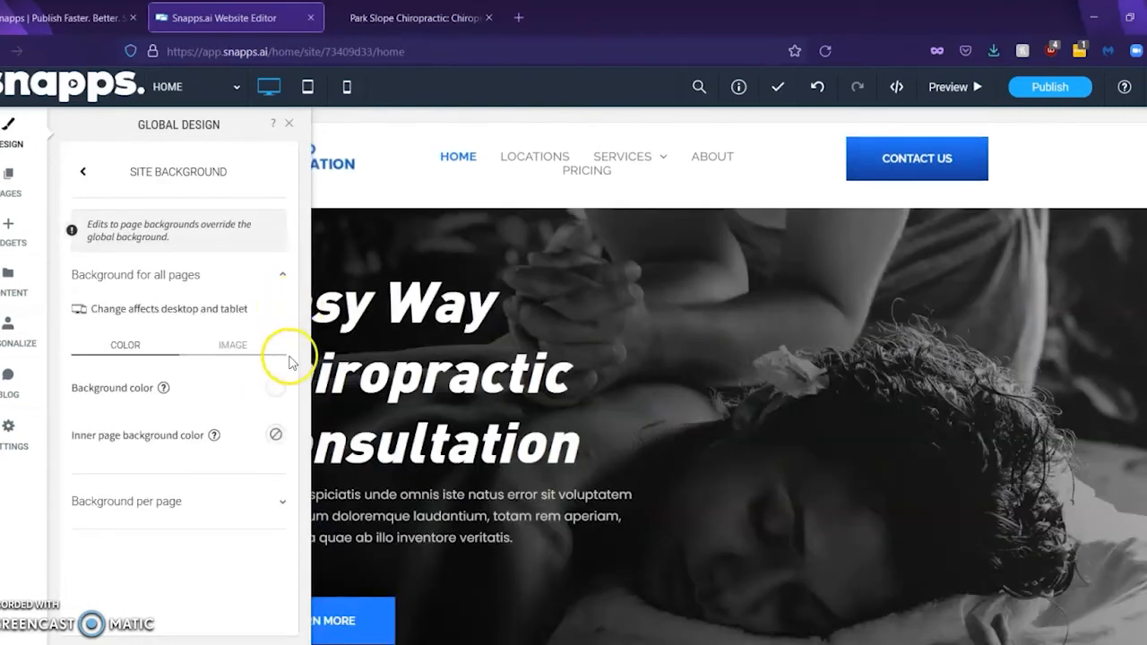
click(283, 385)
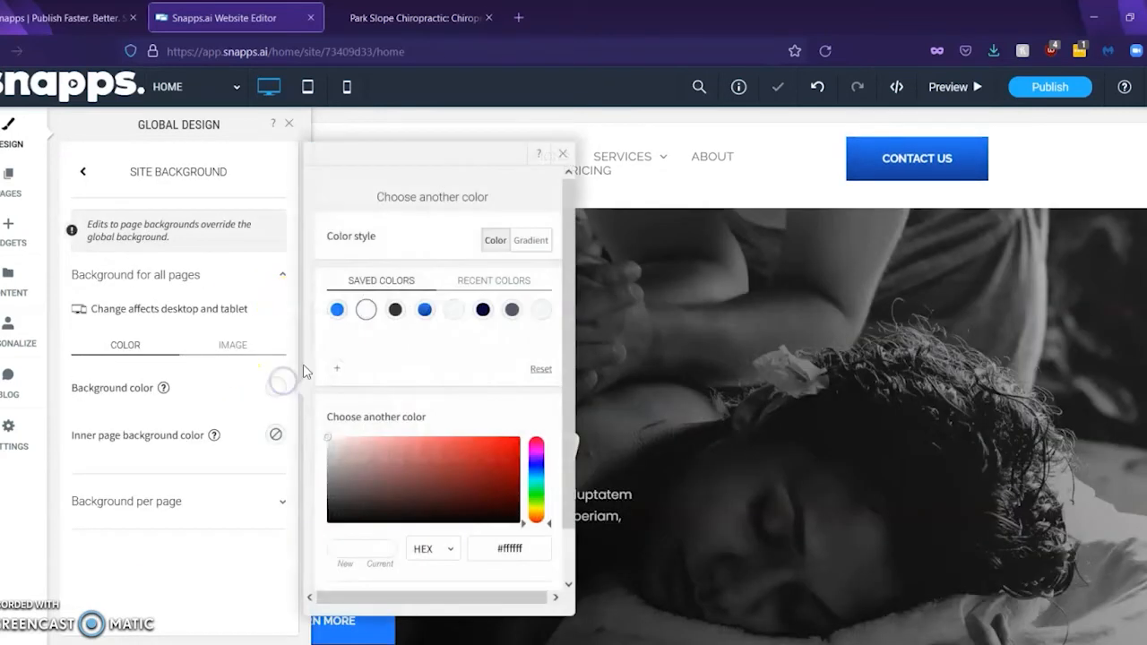
click(394, 311)
click(568, 158)
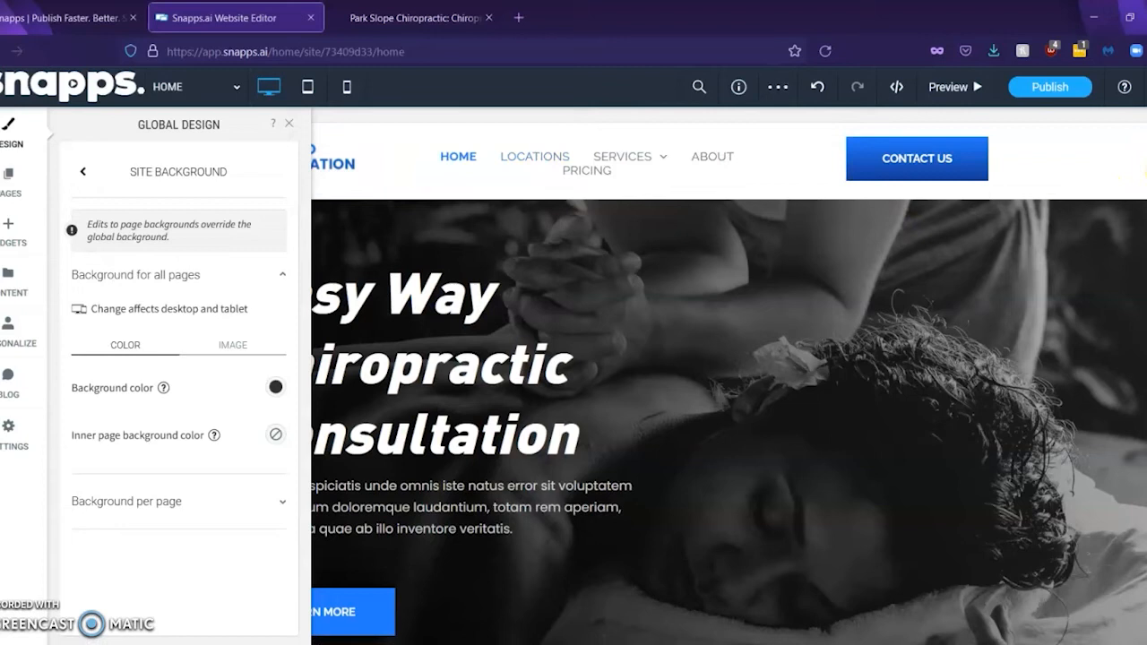
Examine the new background color across the home page sections down to the footer
scroll(1037, 230, down, 2)
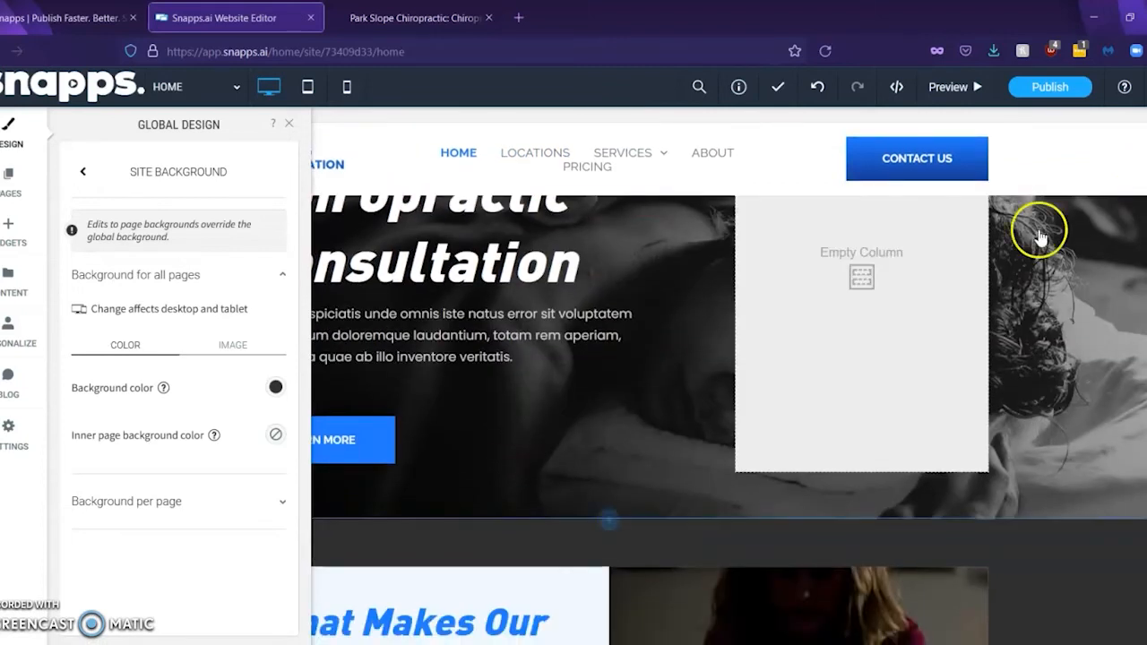
scroll(728, 419, down, 5)
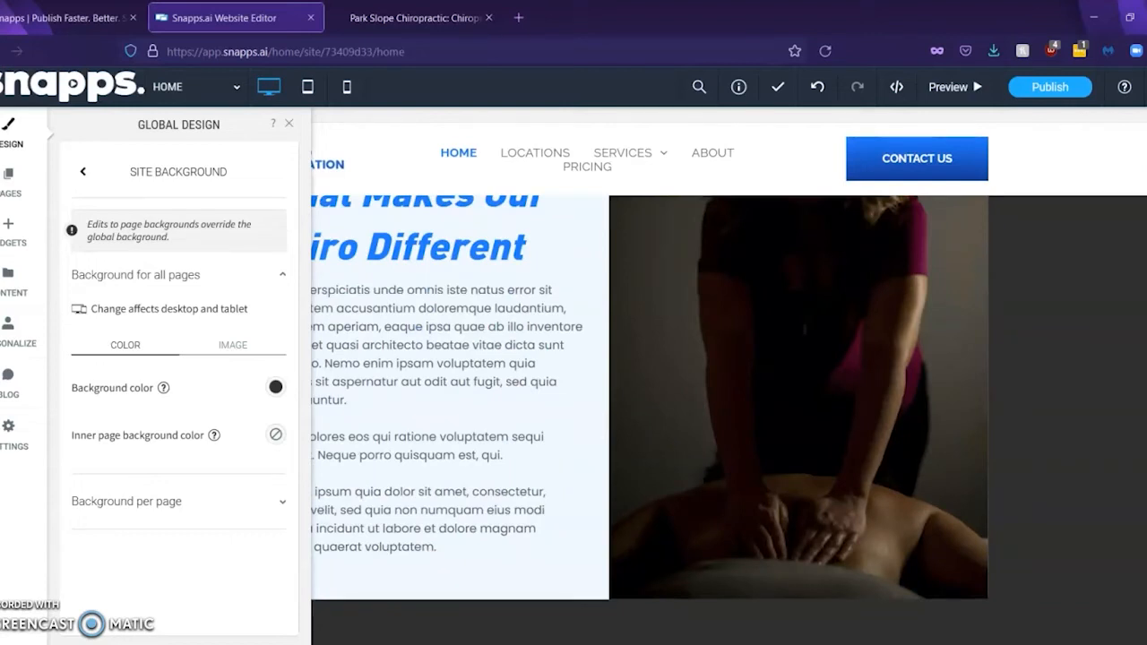
scroll(645, 394, up, 5)
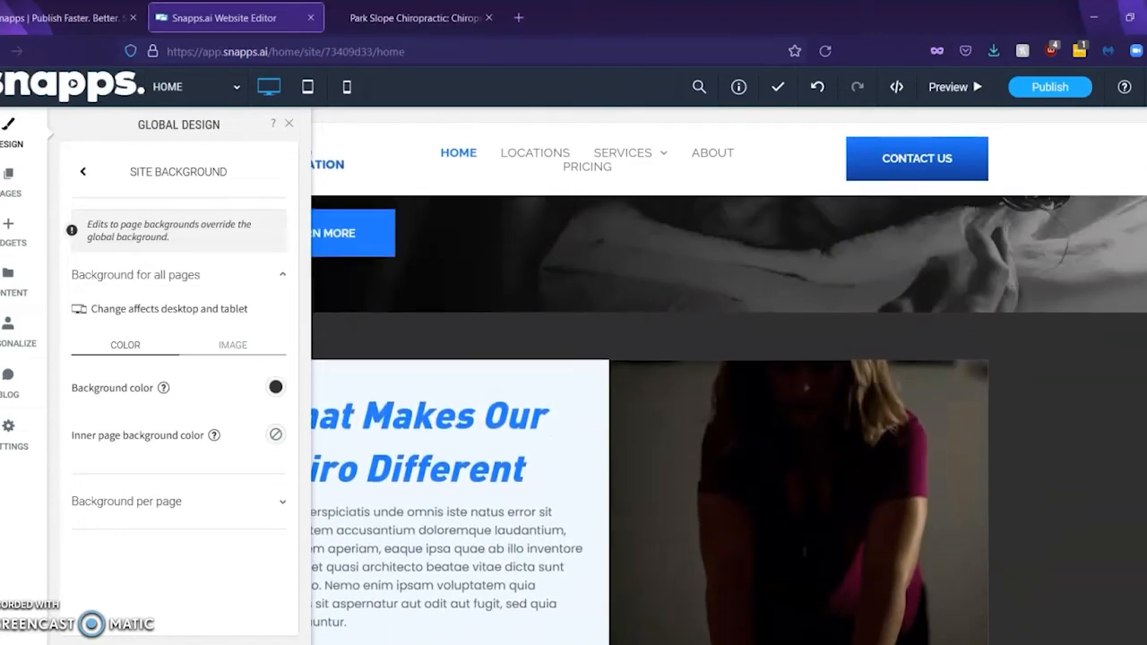
scroll(373, 369, down, 10)
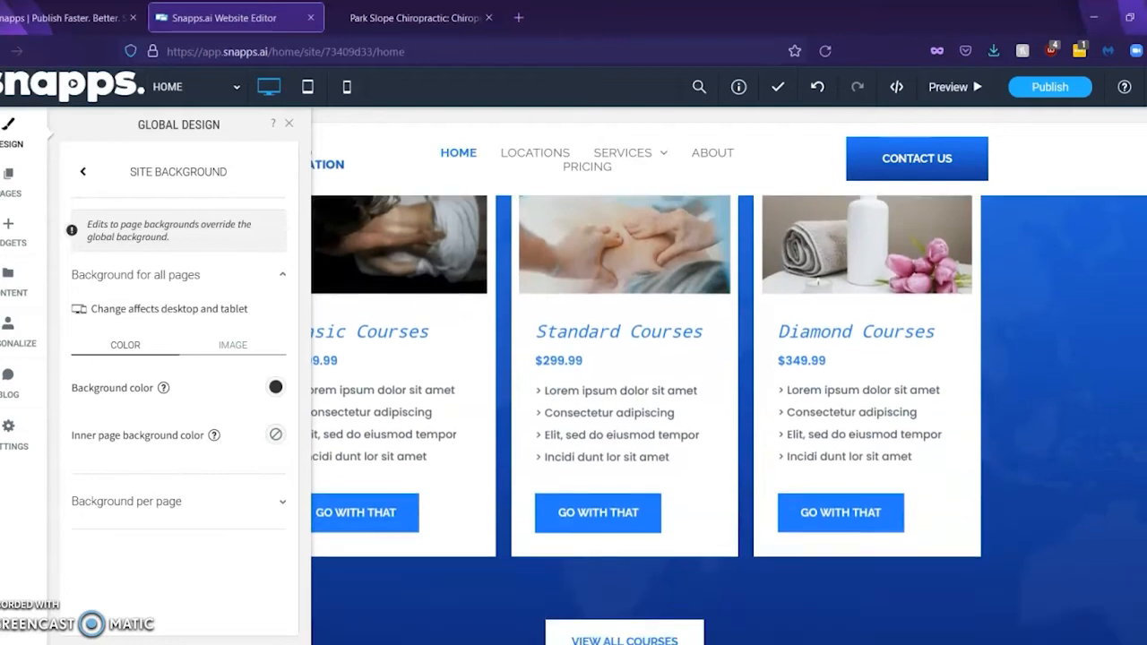
scroll(729, 420, down, 5)
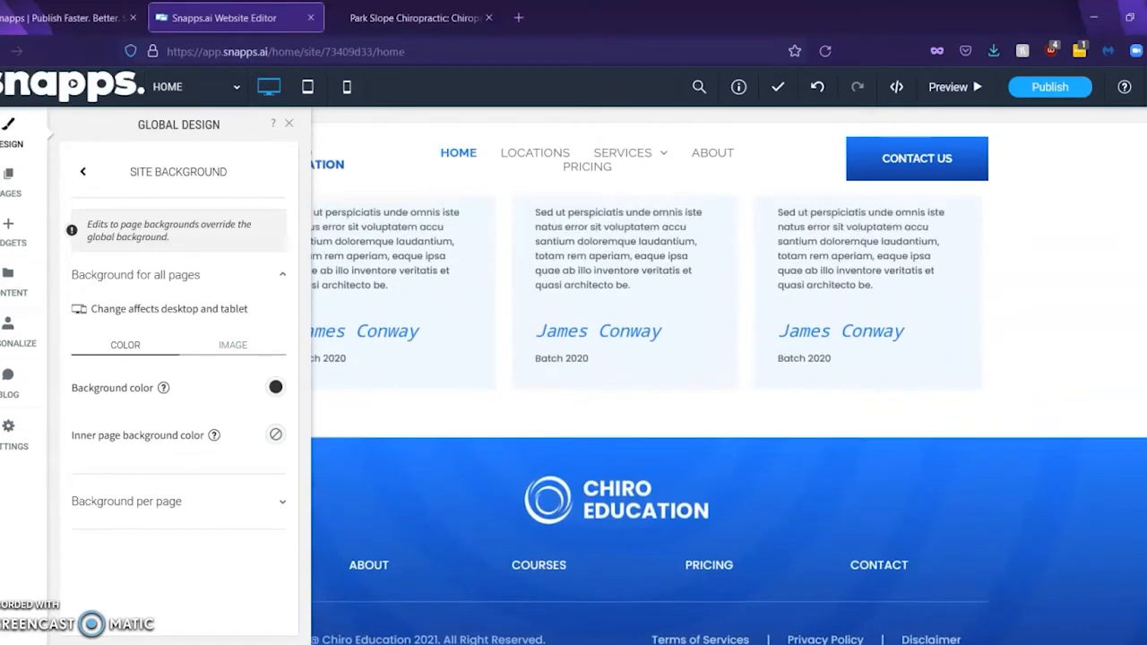
Examine the site background options for an individual page, with the home page selected
scroll(729, 420, up, 10)
scroll(729, 419, up, 10)
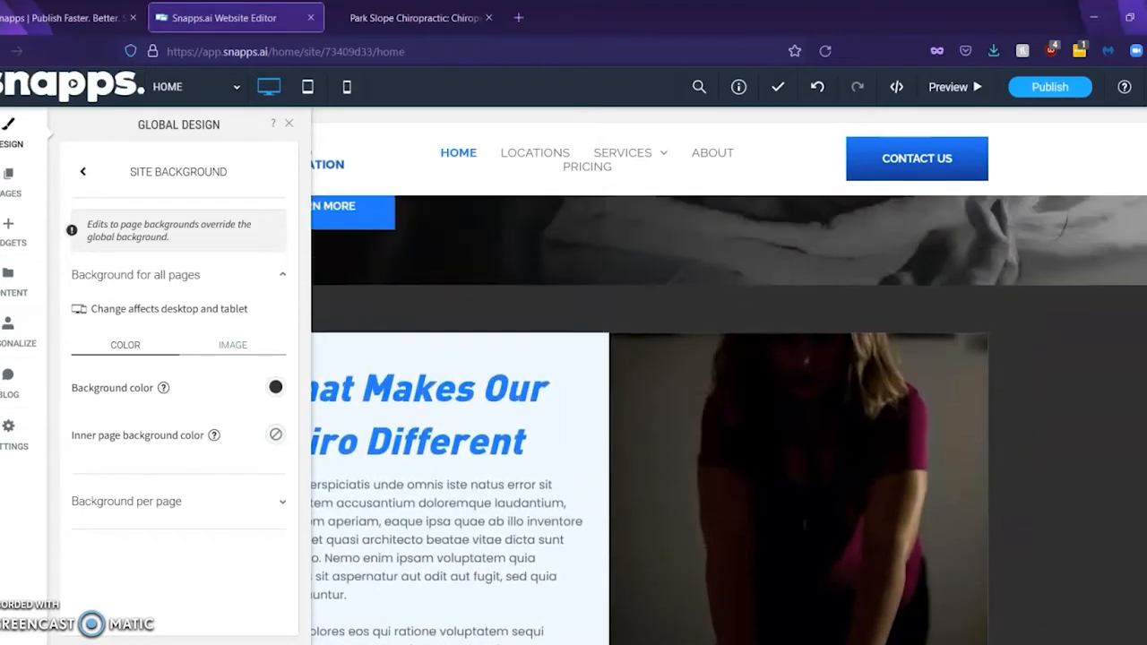
scroll(728, 421, down, 3)
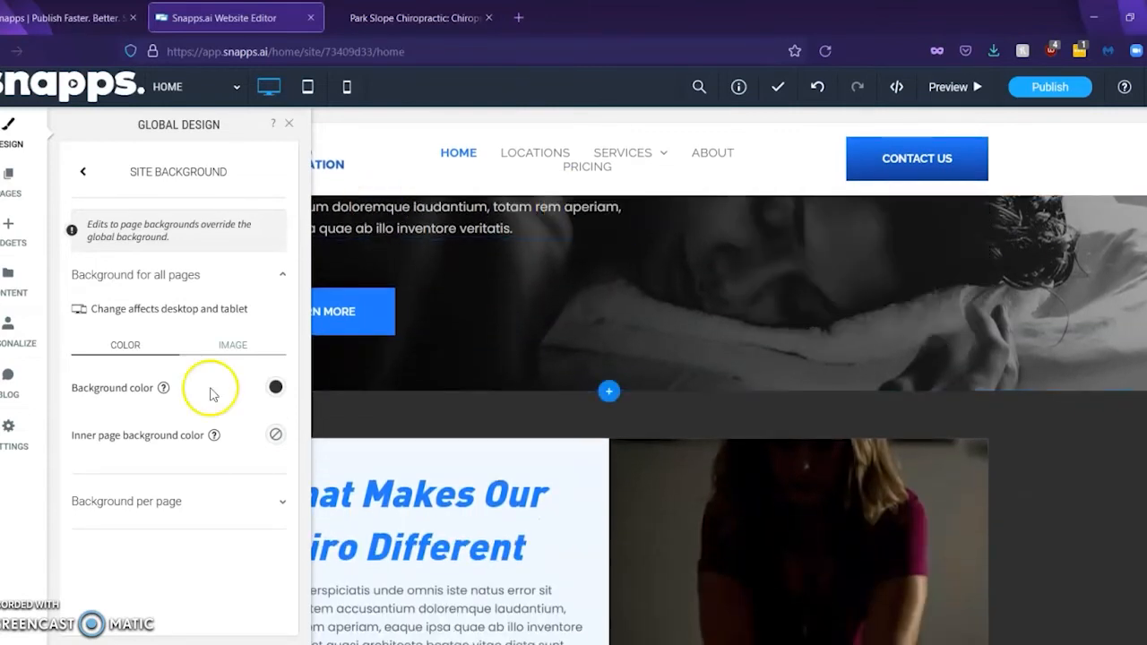
click(170, 504)
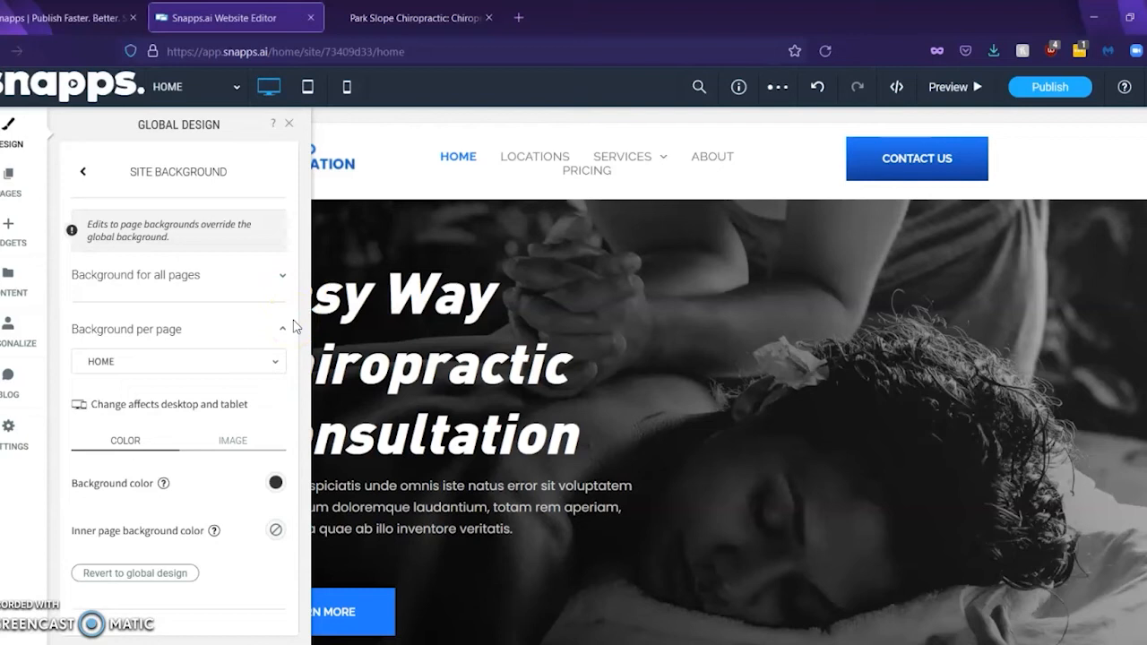
click(86, 176)
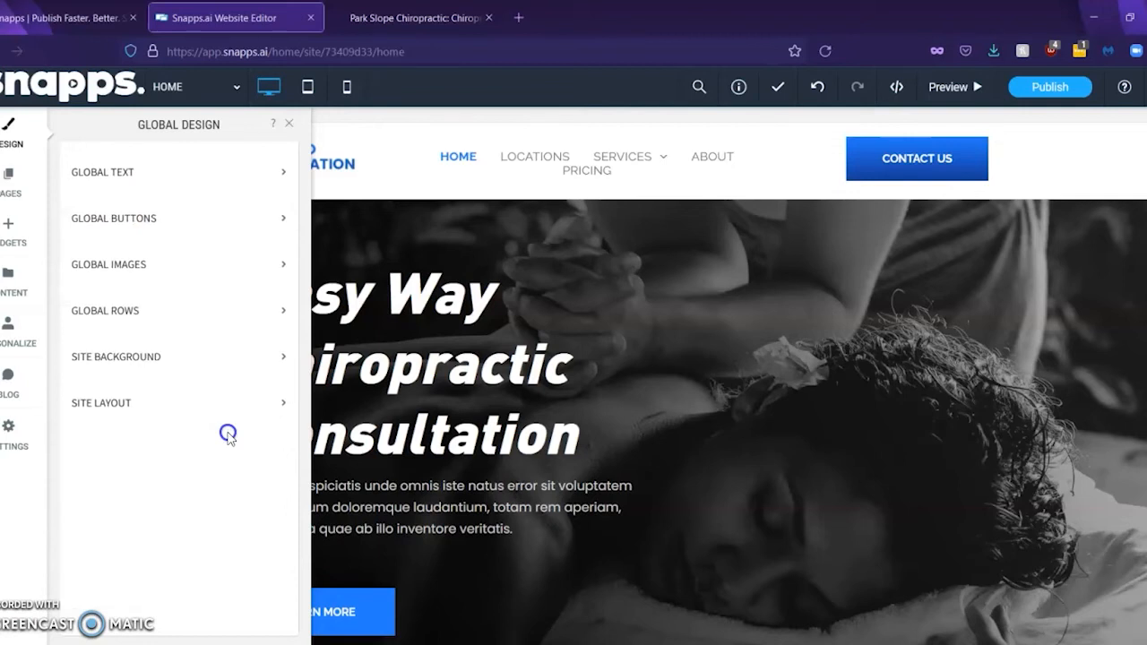
Change the site layout for screens above 1024px to the light vertical side navigation
click(205, 419)
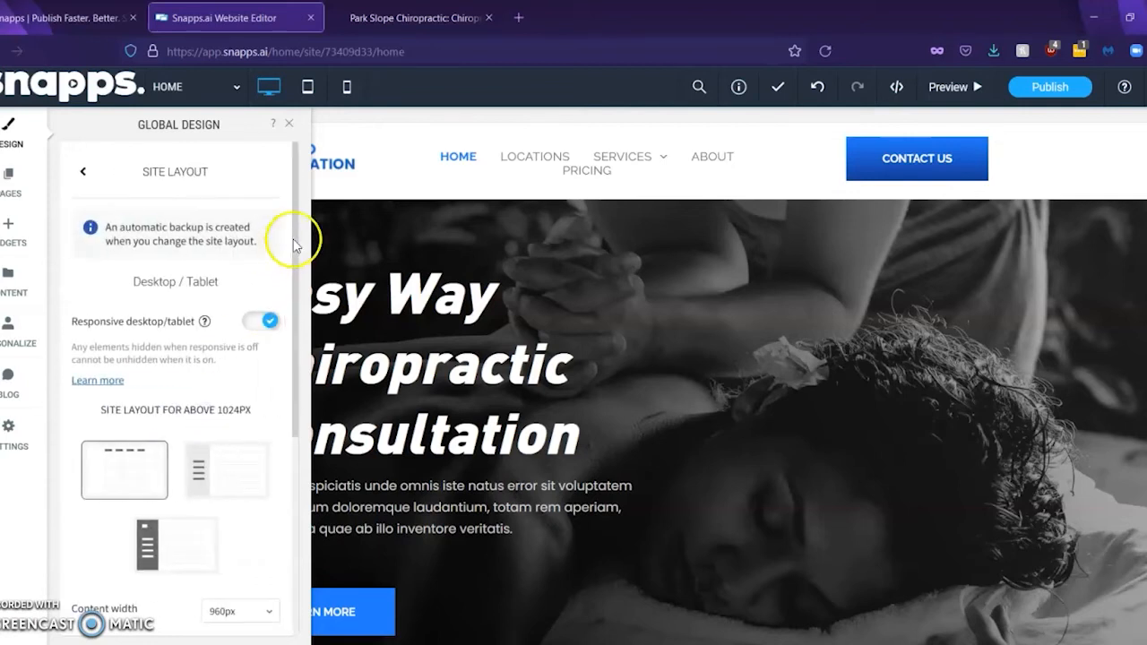
drag(292, 226, 294, 248)
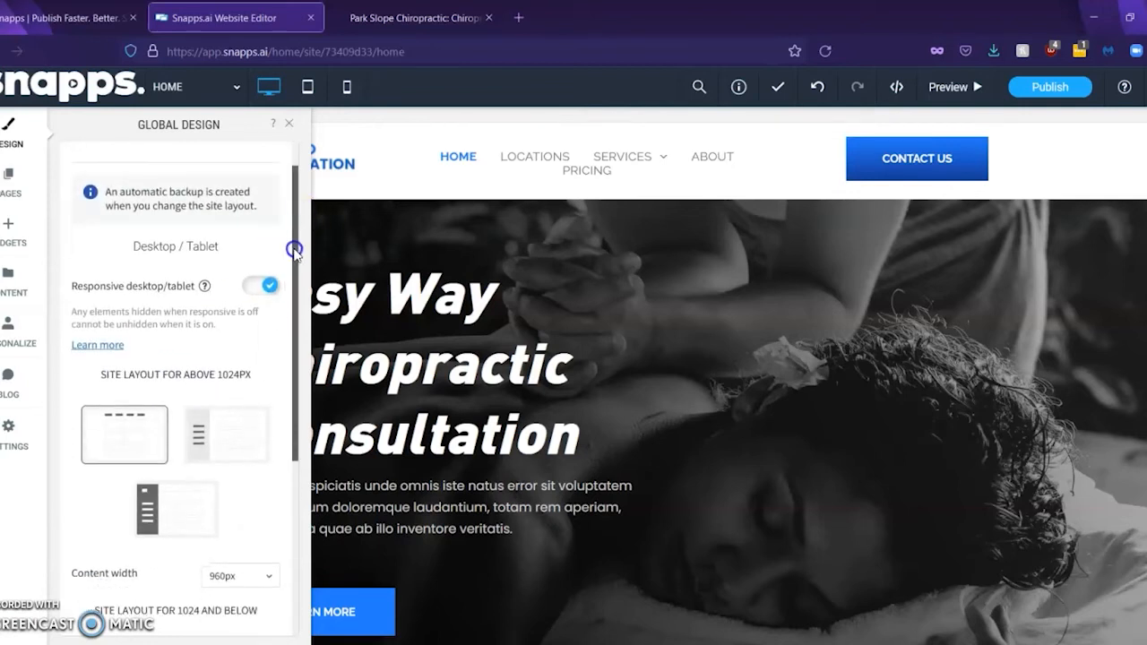
click(289, 123)
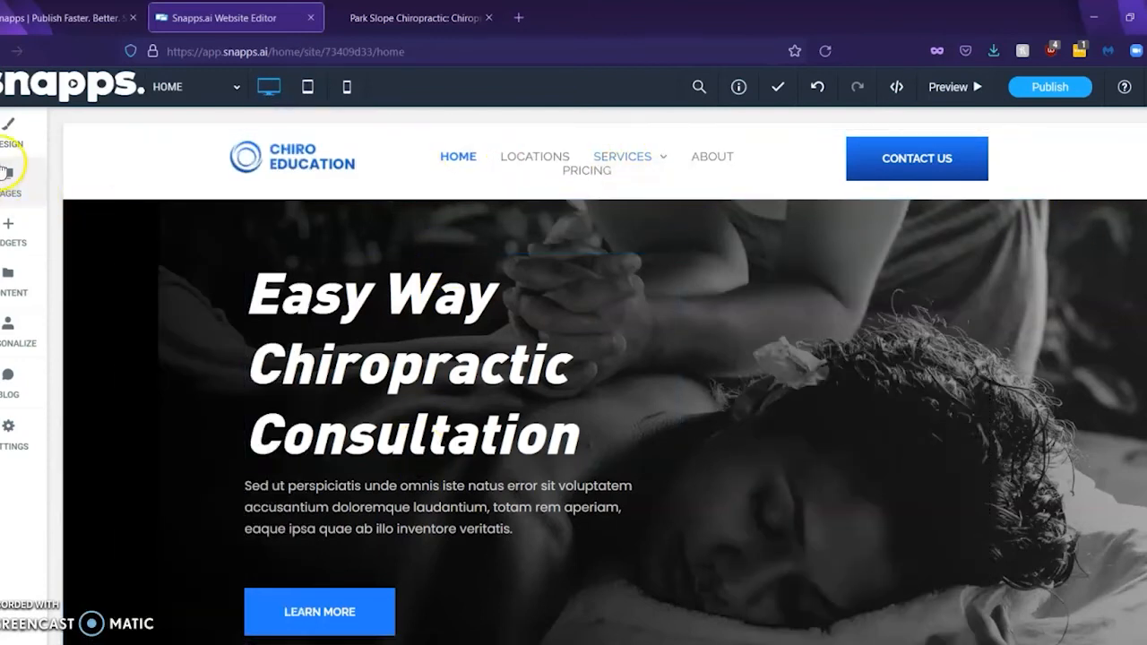
click(9, 133)
click(205, 404)
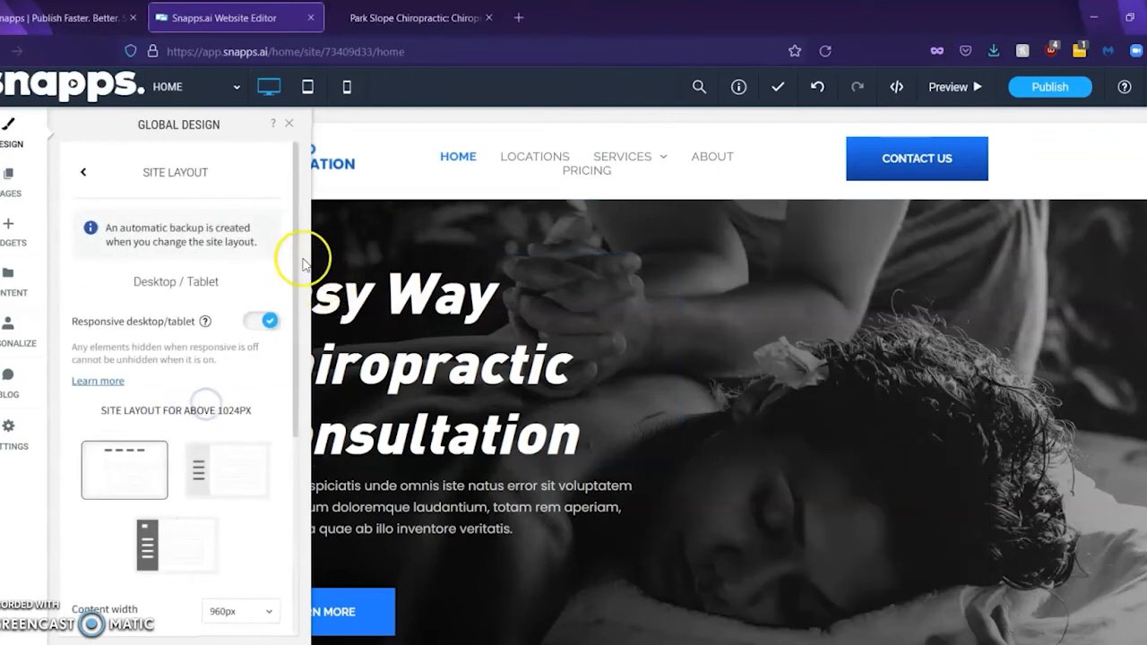
drag(299, 257, 297, 355)
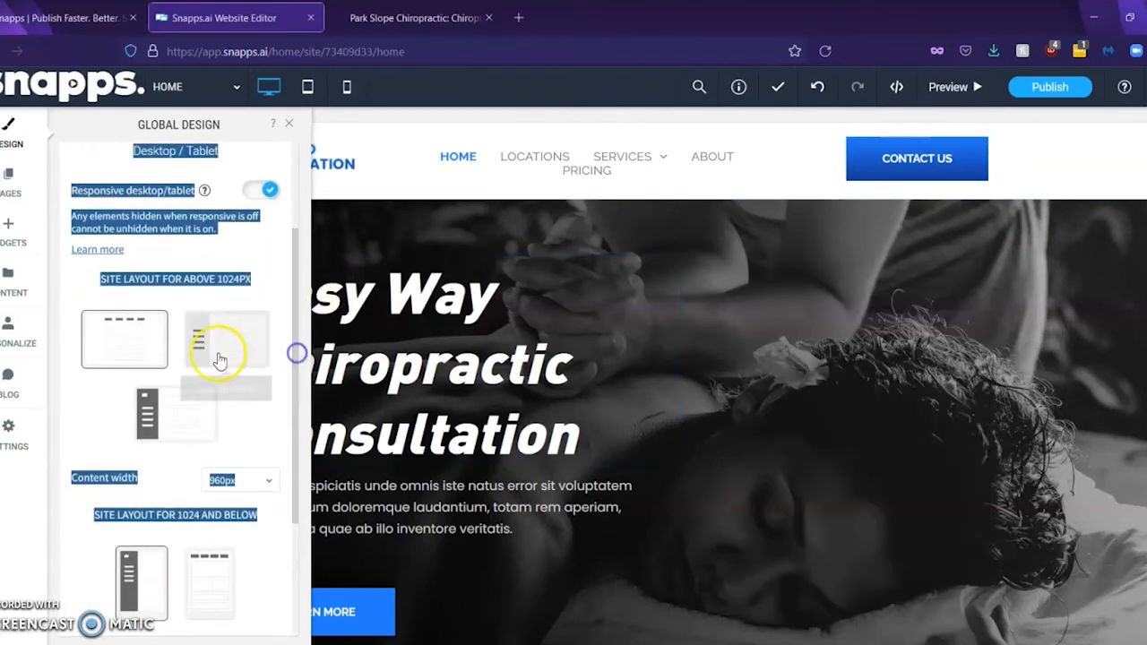
click(217, 353)
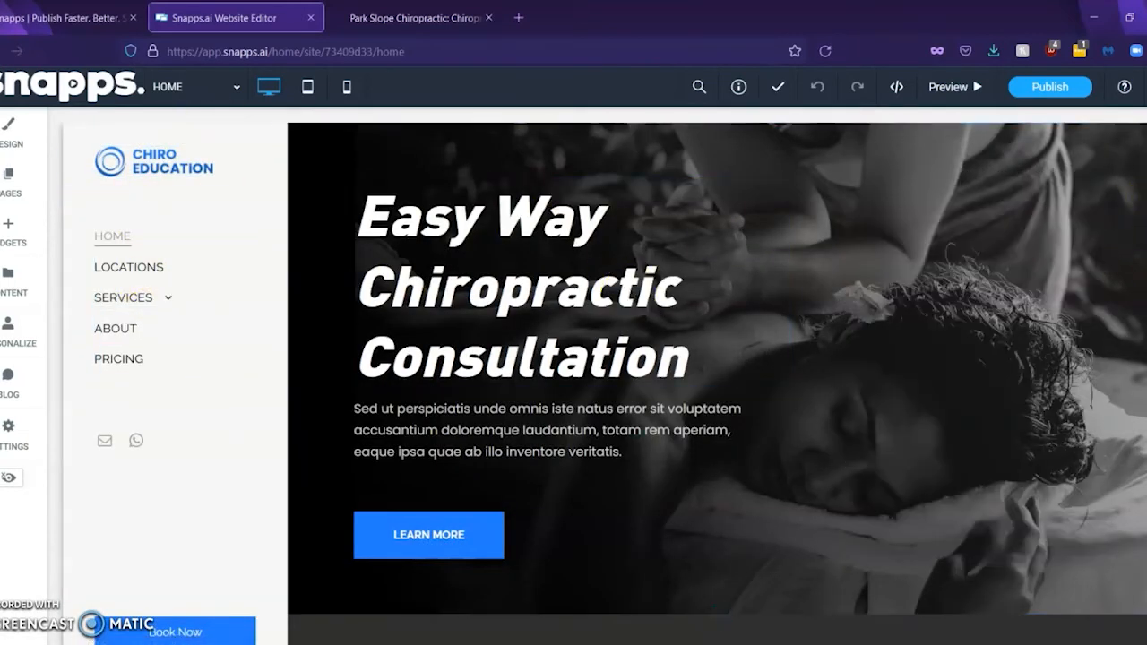
Examine the home page in the side-navigation layout down to the footer, and compare it with the Park Slope Chiropractic website
scroll(716, 380, down, 15)
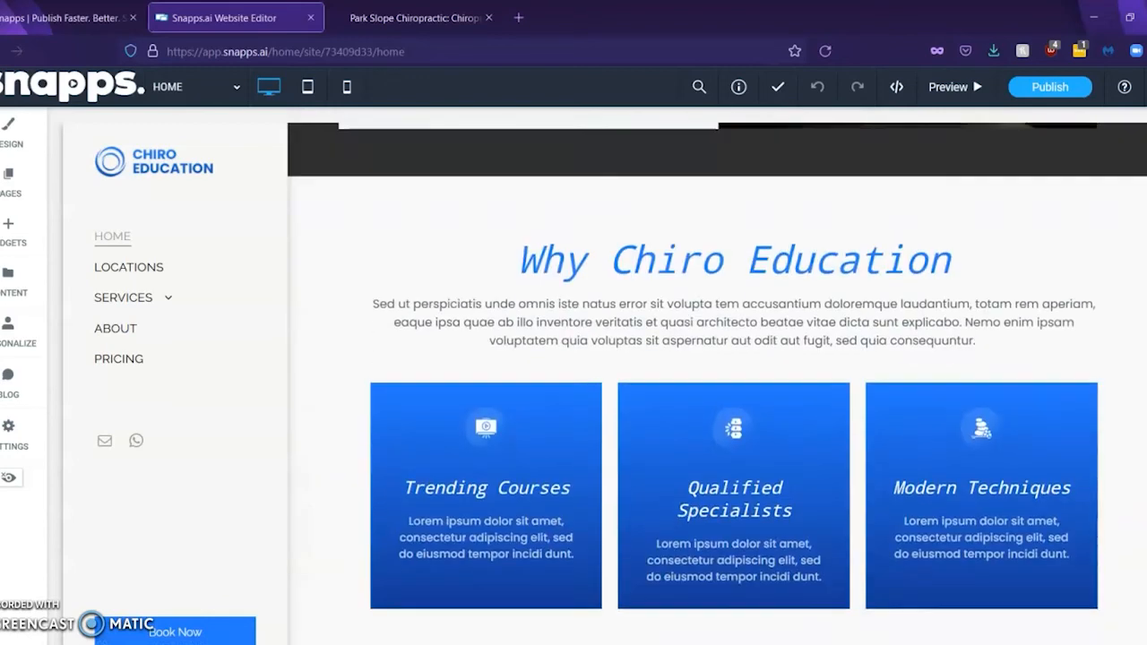
scroll(717, 379, down, 9)
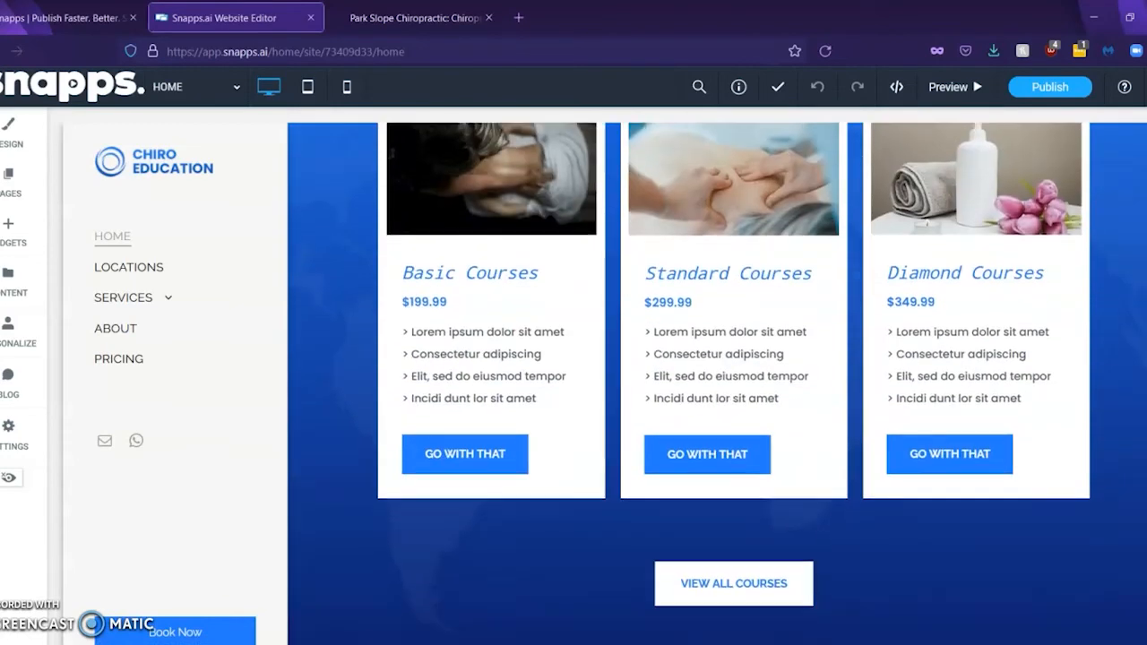
scroll(717, 380, down, 4)
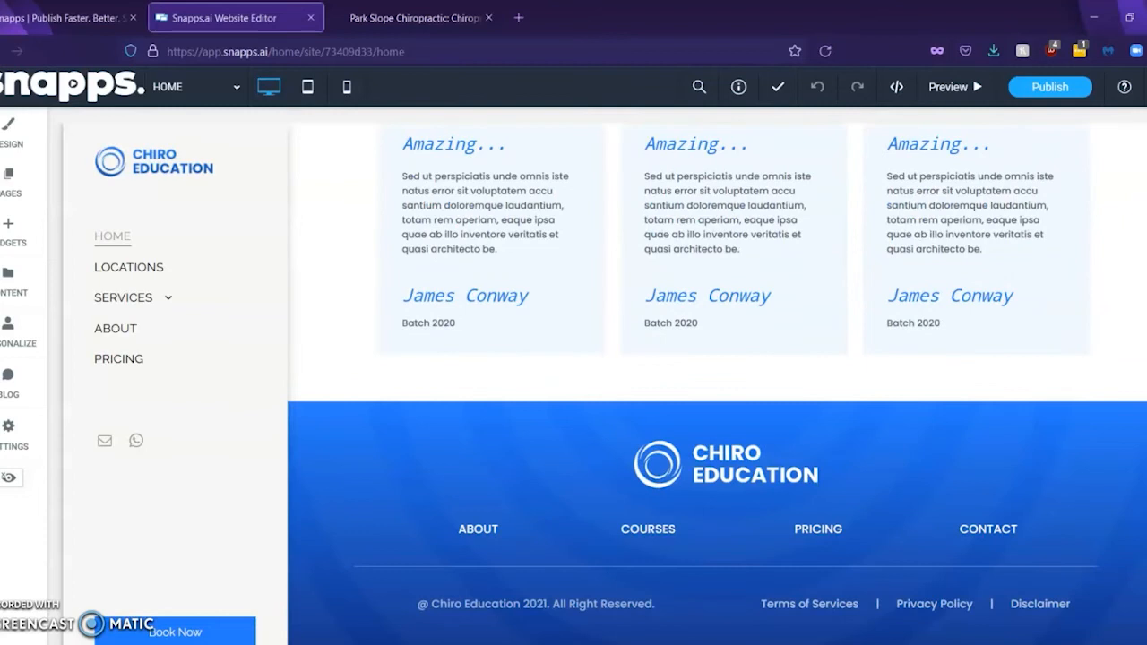
scroll(716, 383, up, 20)
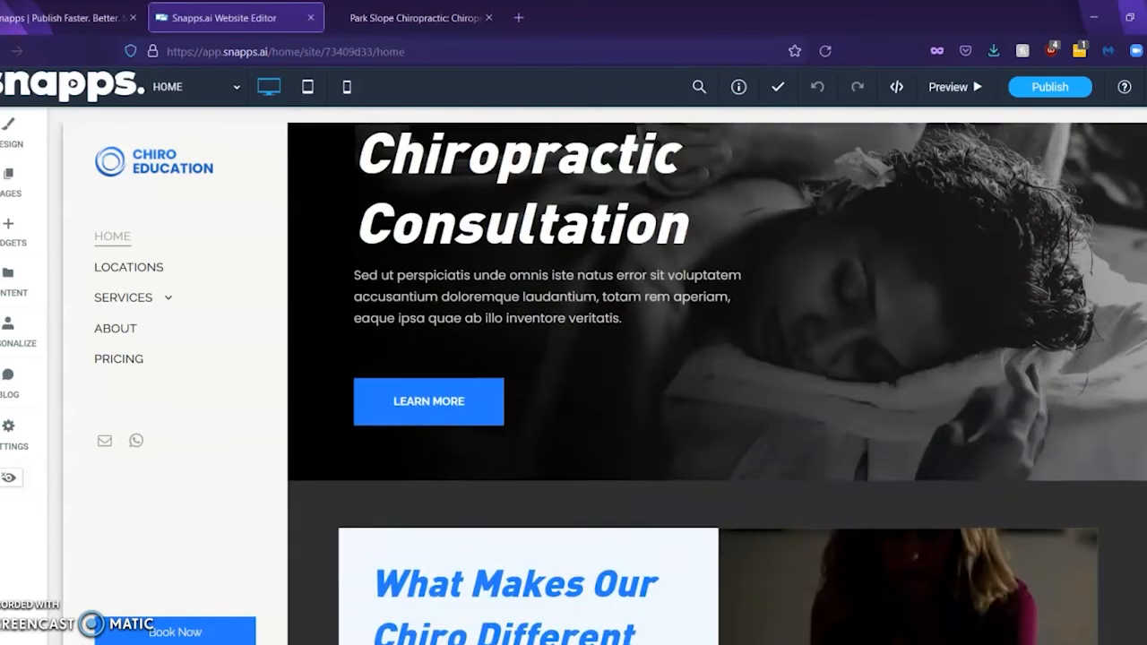
scroll(717, 383, up, 3)
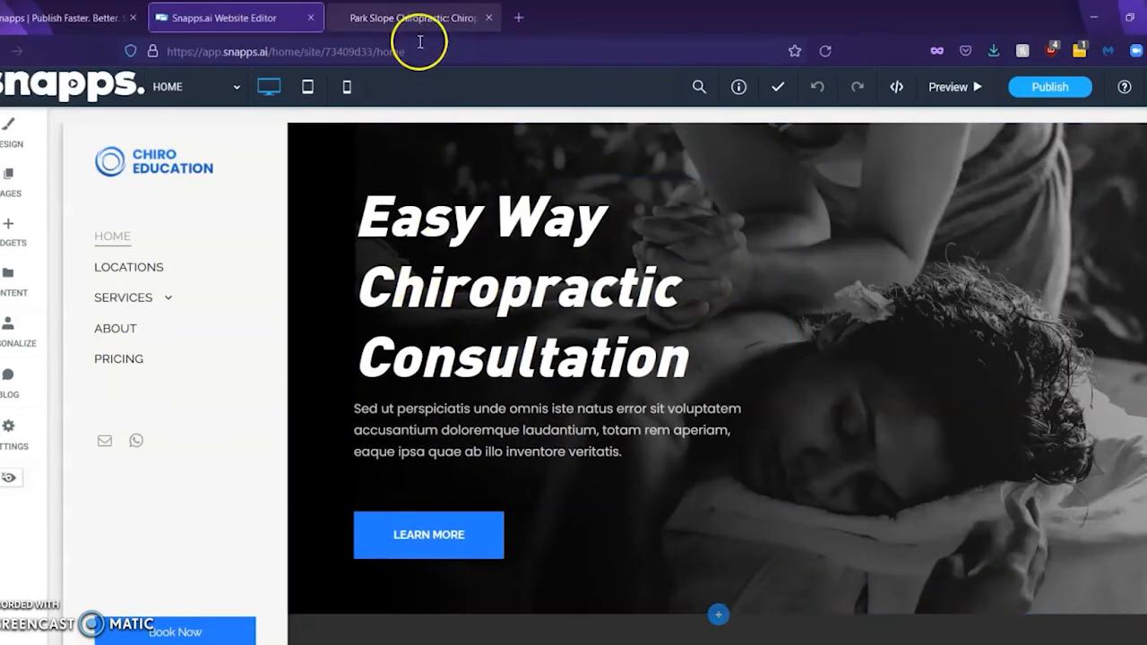
click(419, 20)
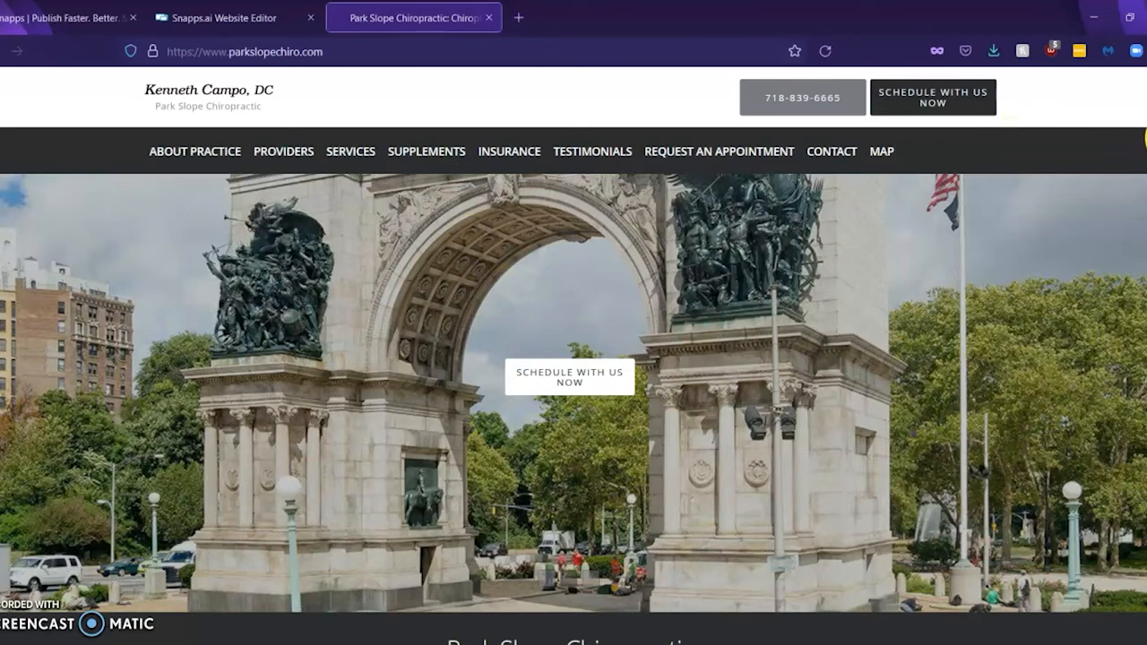
scroll(1144, 139, down, 3)
scroll(1144, 139, up, 3)
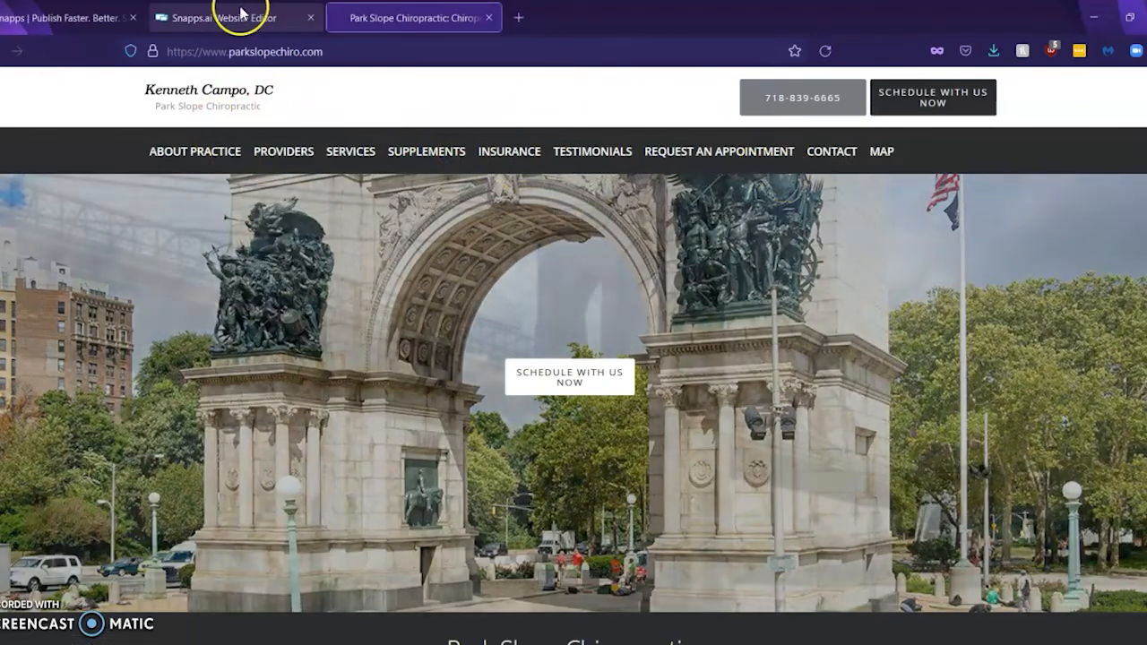
Return to the website editor and restore the horizontal top navigation as the site layout for screens above 1024px
click(240, 12)
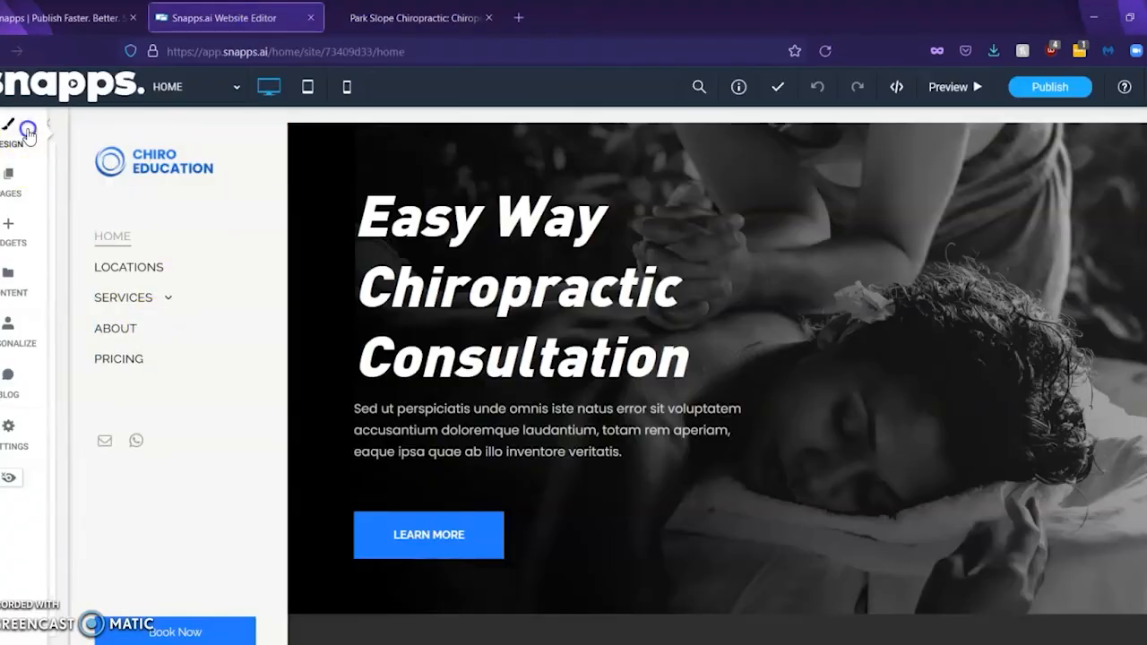
click(28, 132)
click(193, 392)
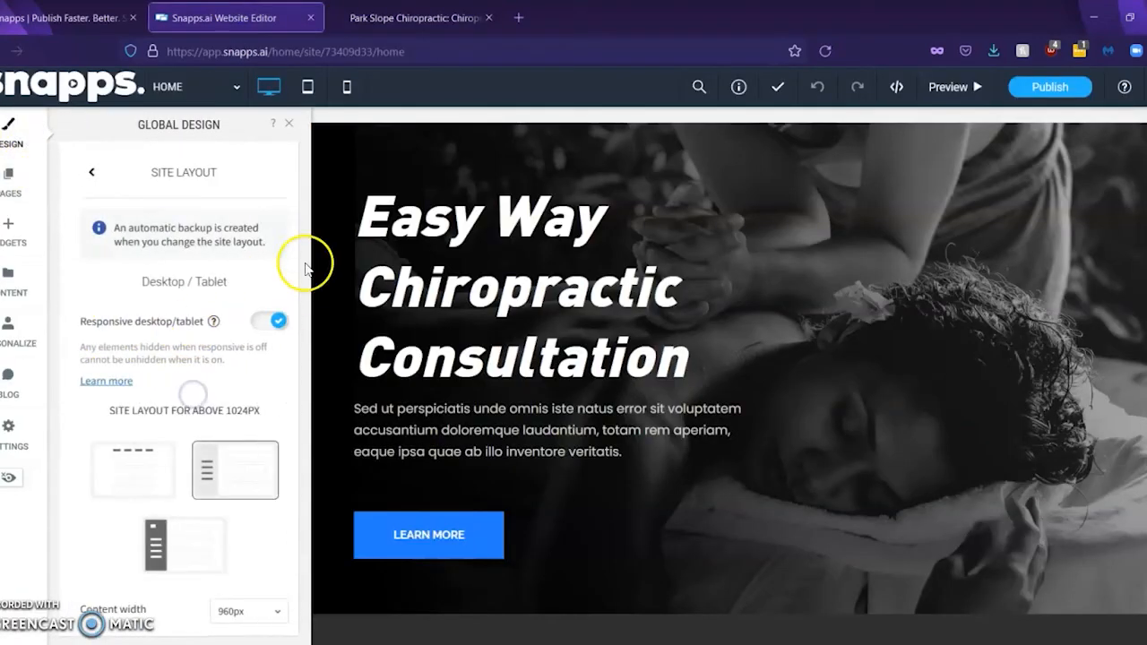
click(121, 493)
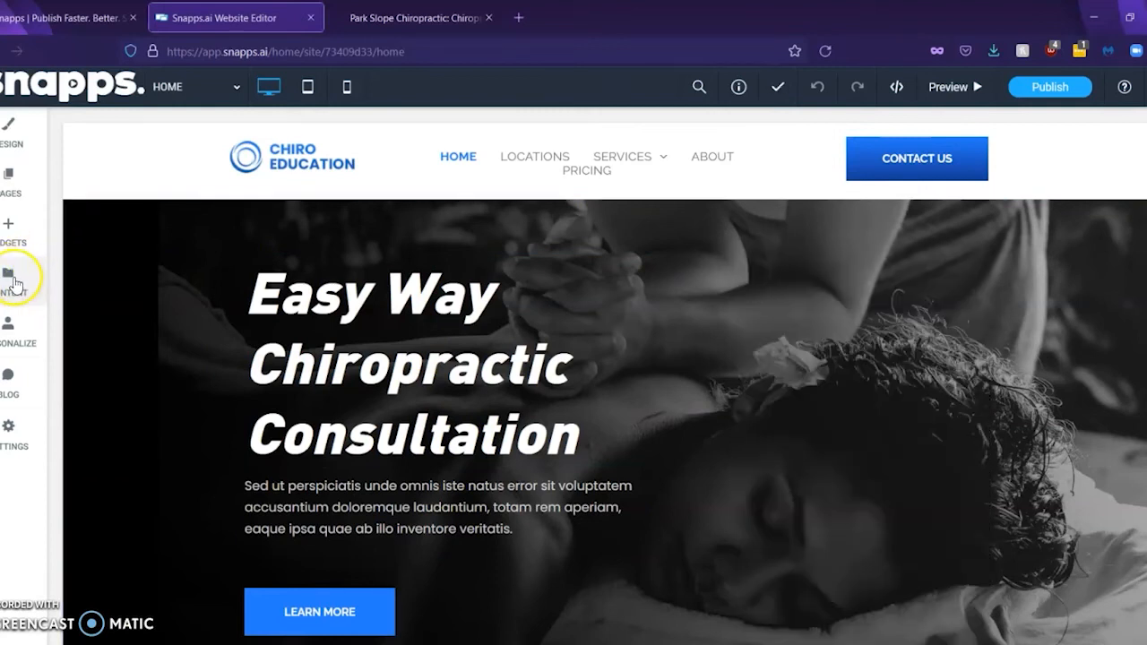
click(14, 283)
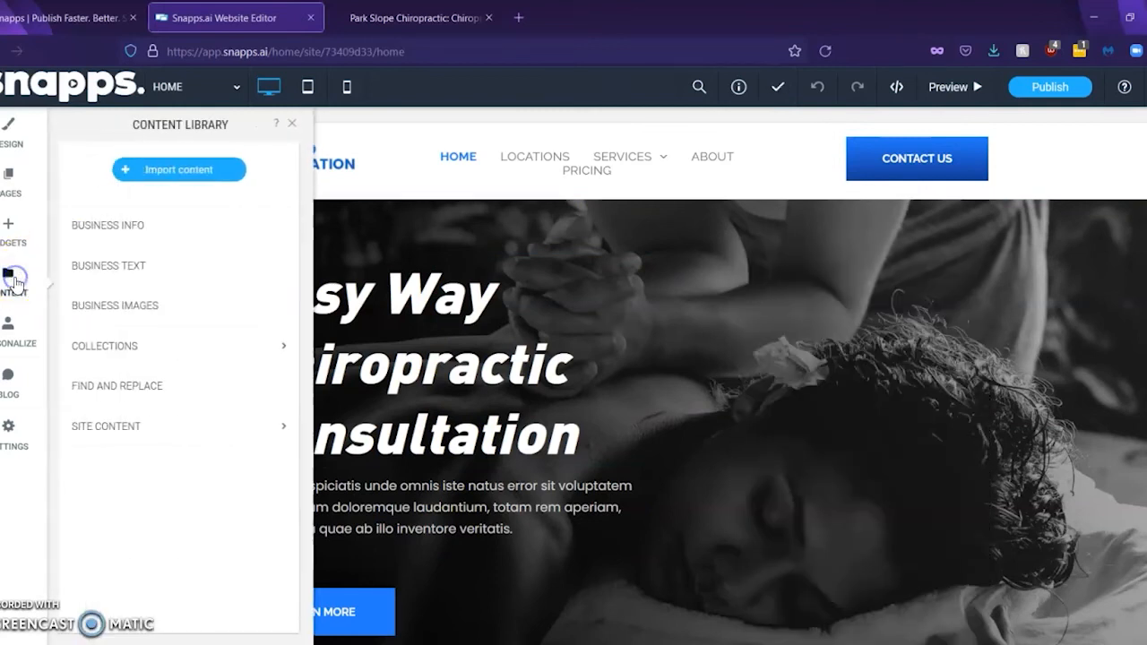
click(183, 170)
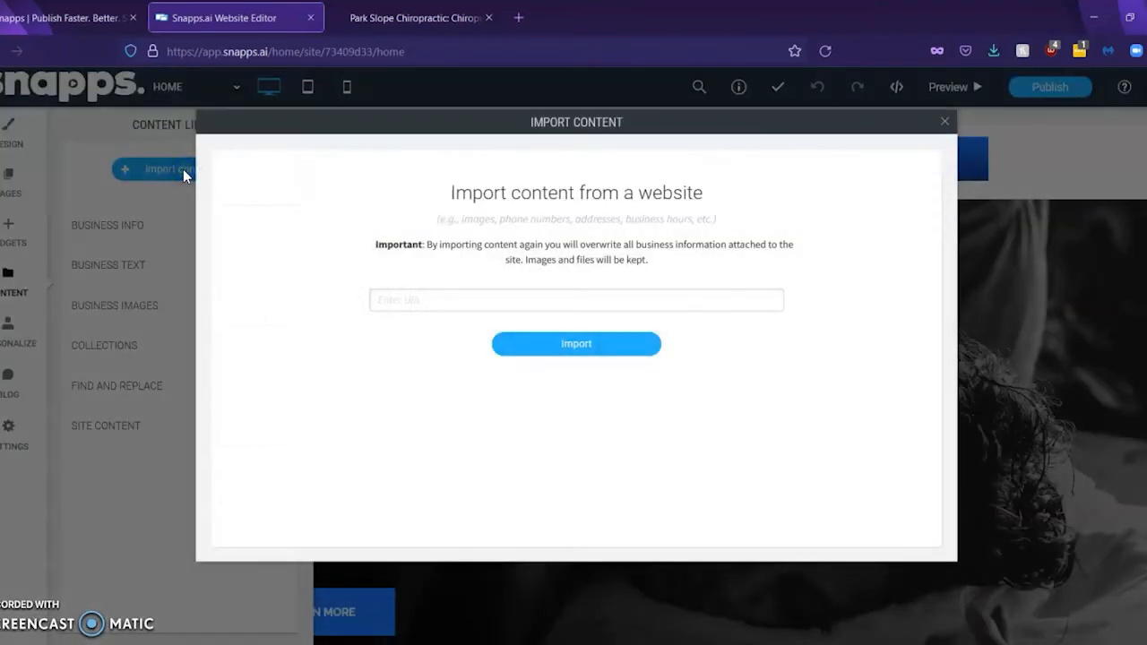
click(406, 10)
click(389, 52)
key(ctrl+c)
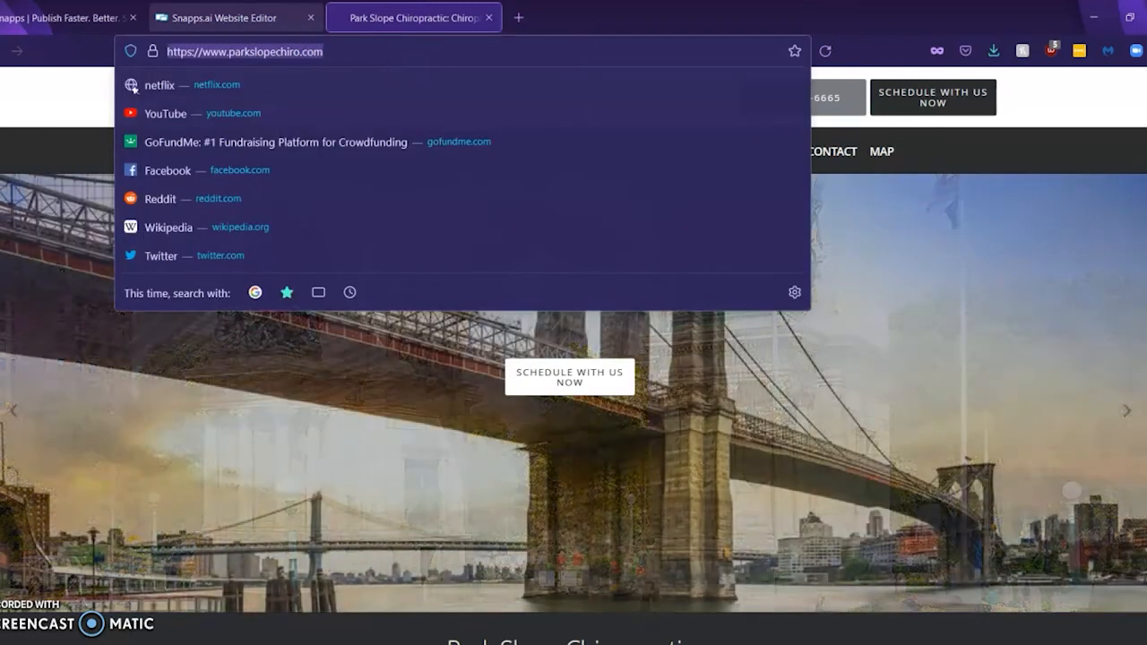
click(273, 18)
click(446, 293)
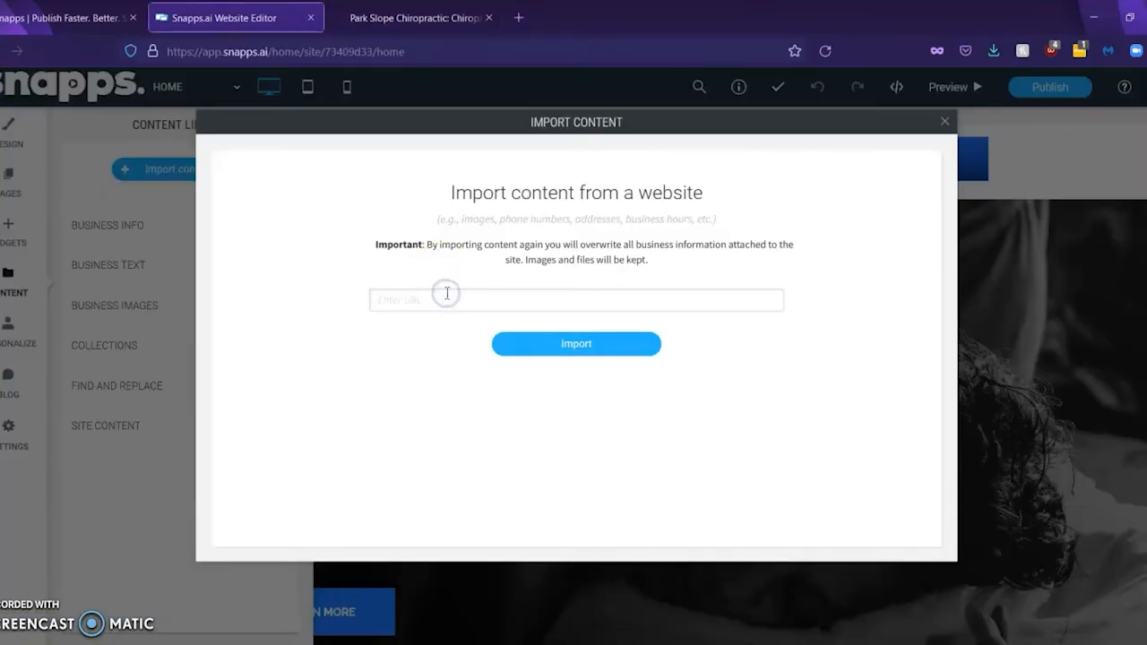
key(ctrl+v)
click(571, 351)
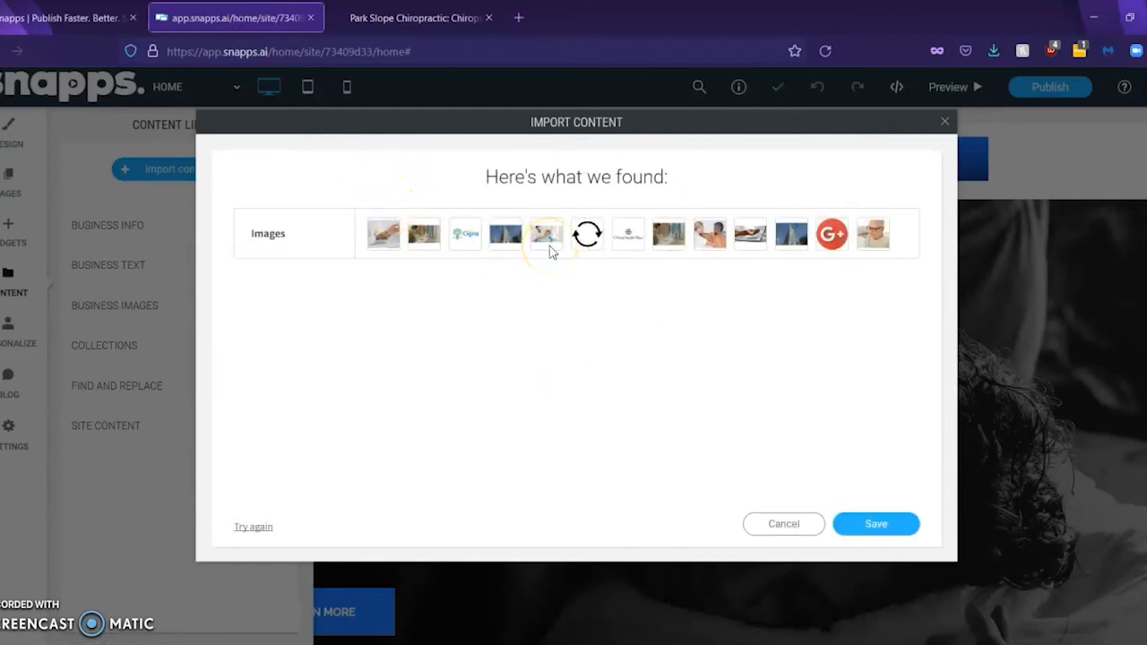
click(869, 524)
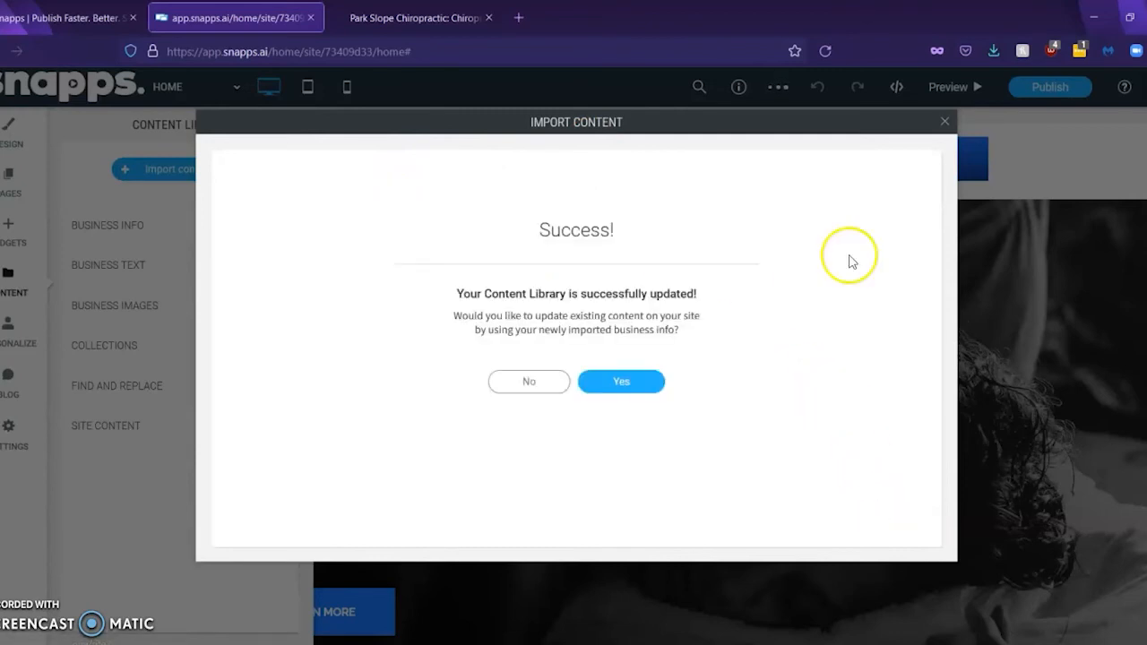
click(944, 122)
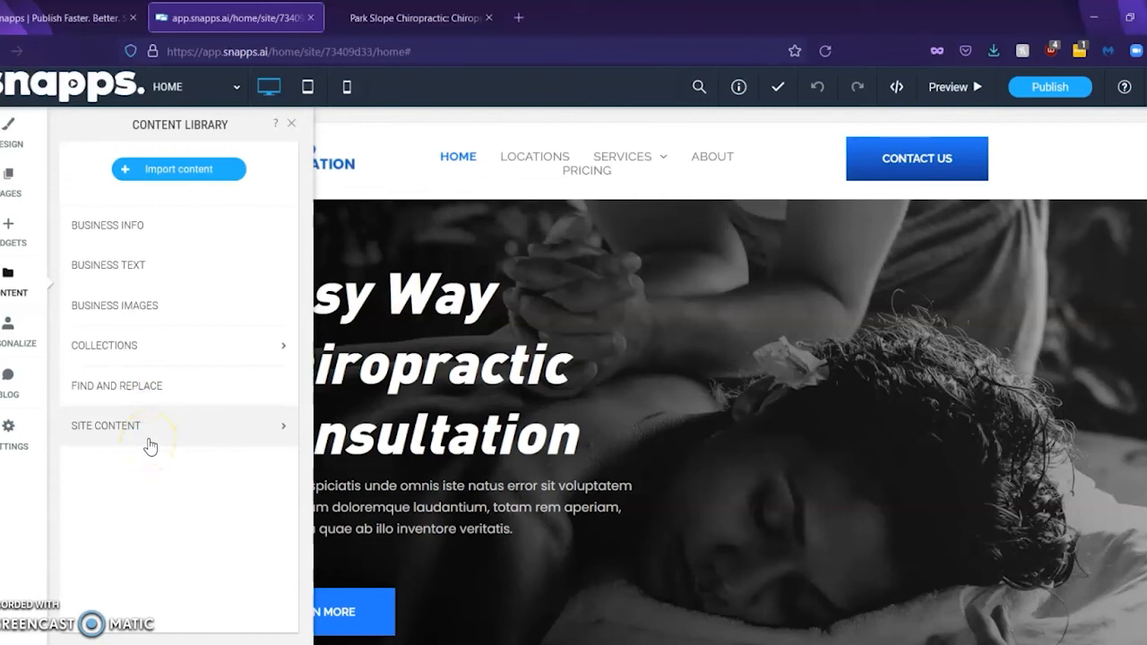
Open the site's image manager and examine the images imported from the old site alongside the Park Slope Chiropractic website
click(151, 427)
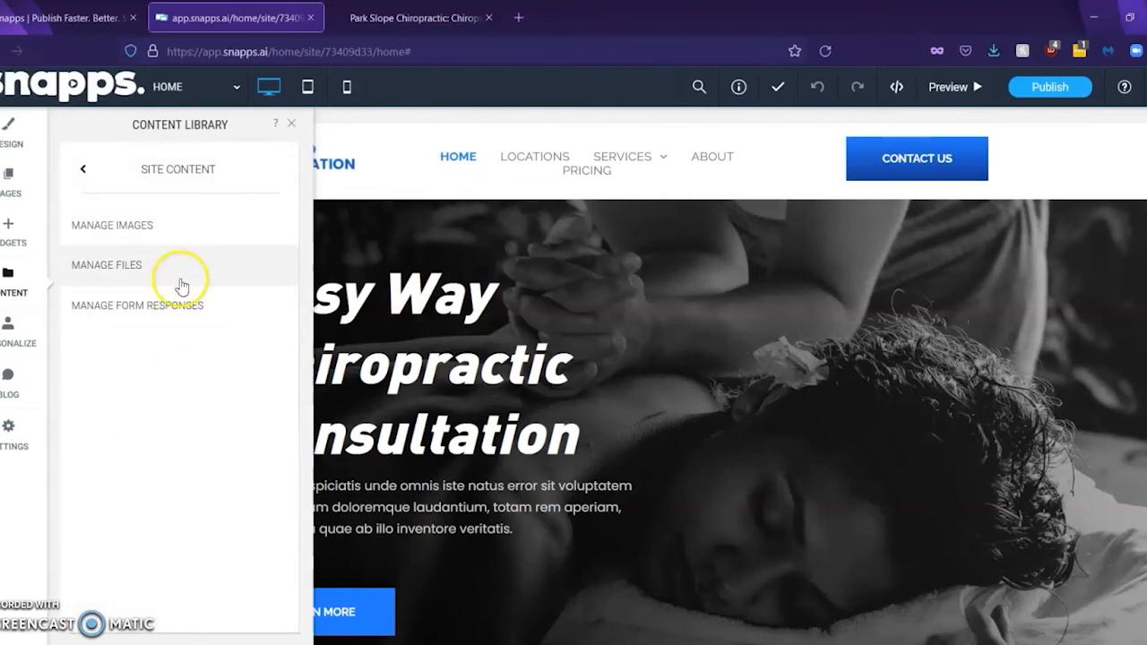
click(183, 231)
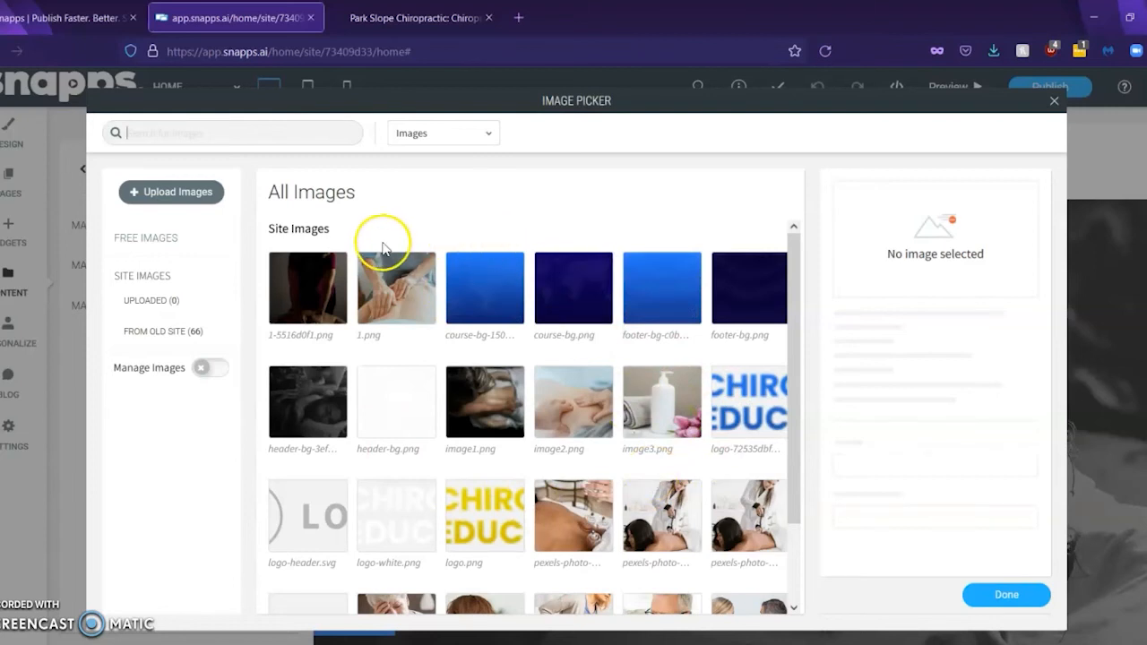
click(190, 334)
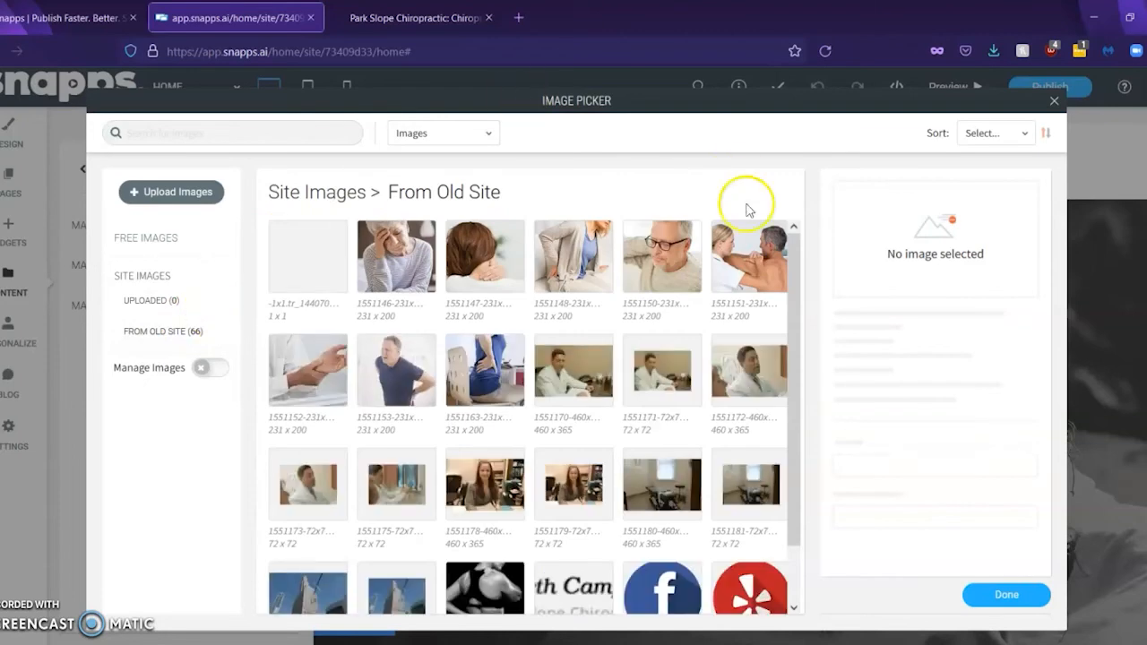
drag(792, 252, 798, 431)
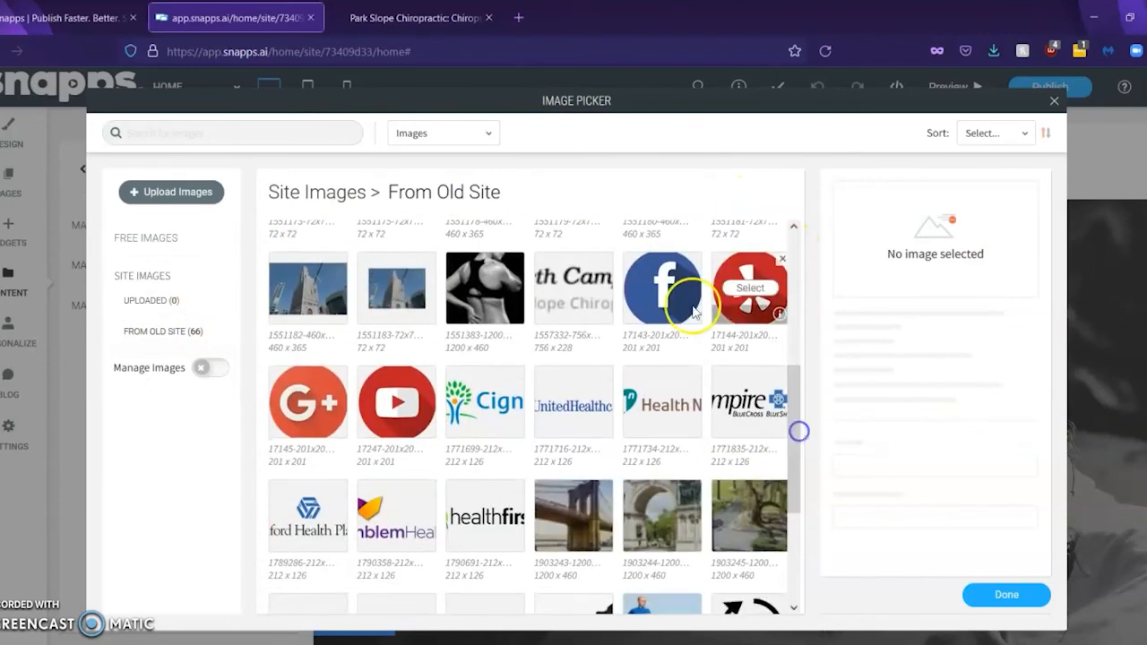
click(412, 17)
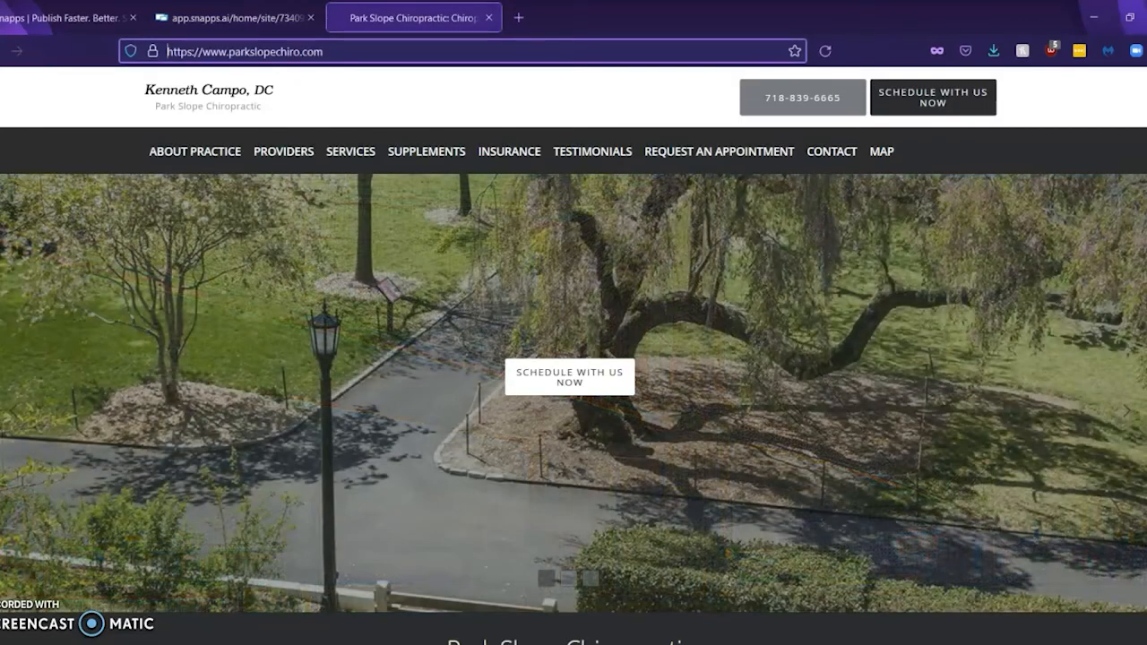
click(233, 17)
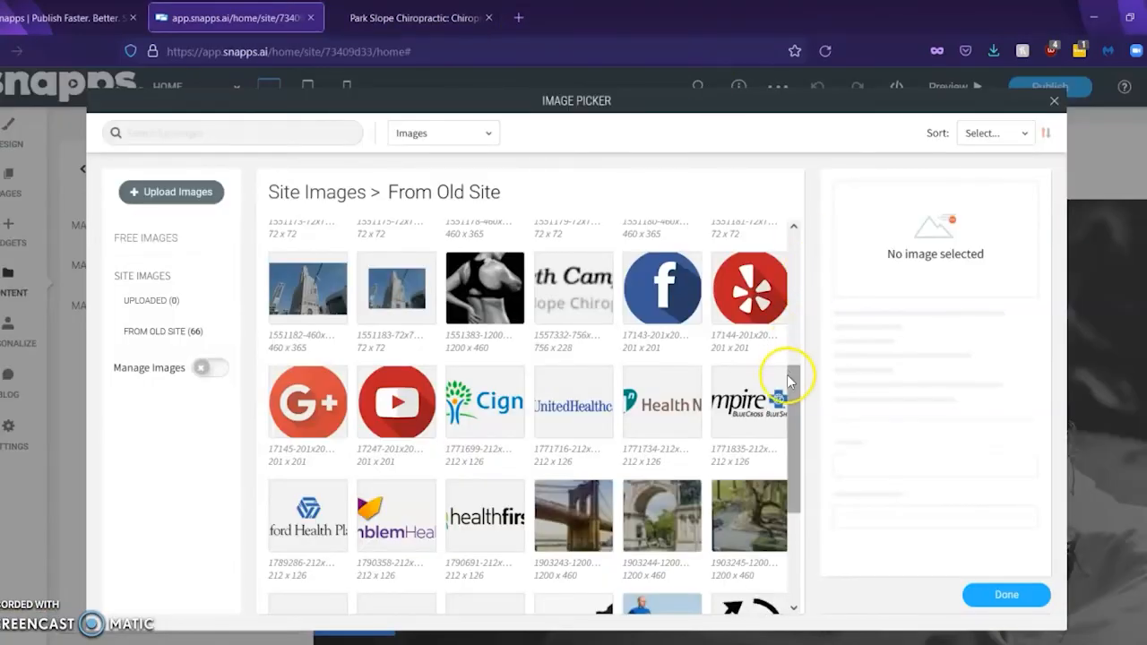
drag(789, 384, 808, 260)
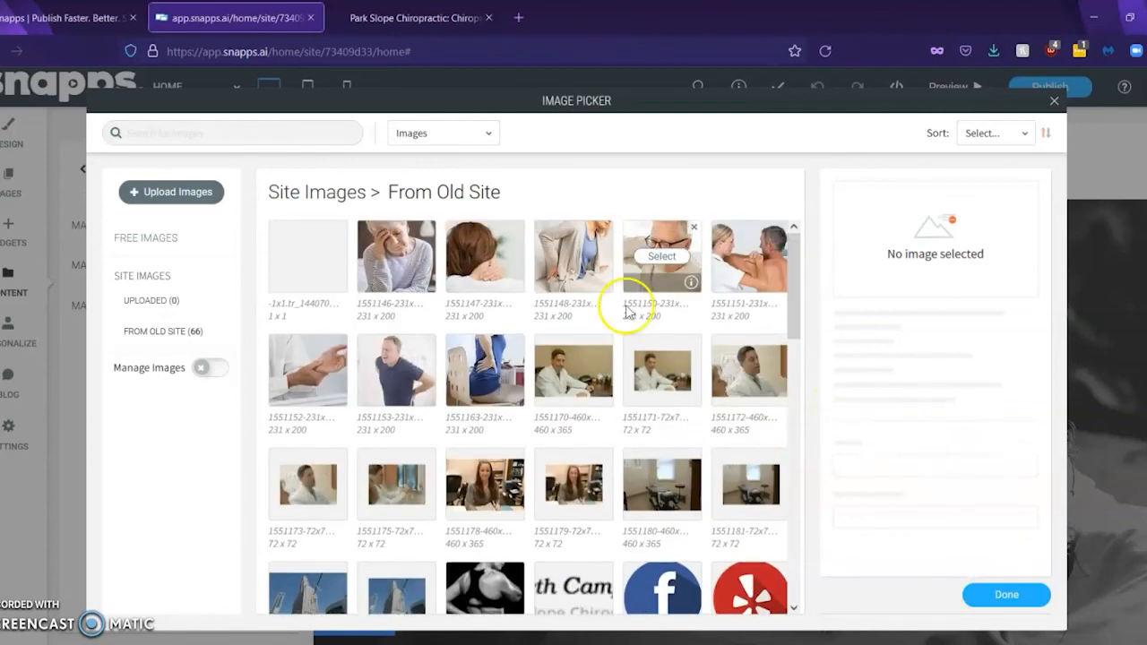
Enable image management, review the site images and the old-site folder, and close the image picker and content library
click(203, 369)
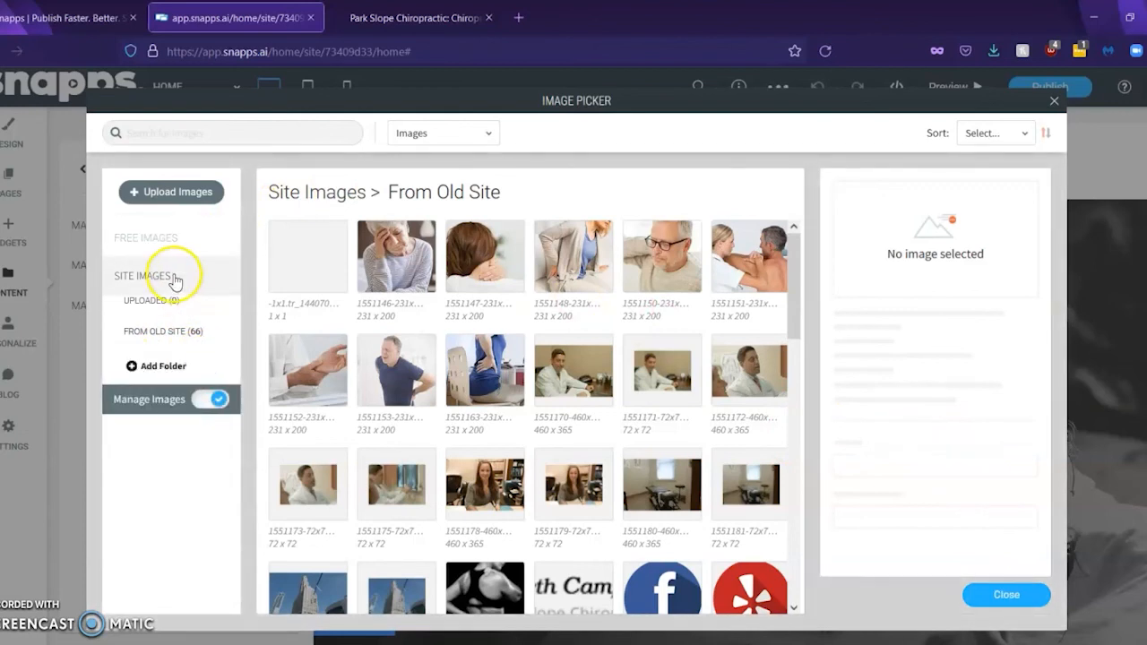
click(174, 280)
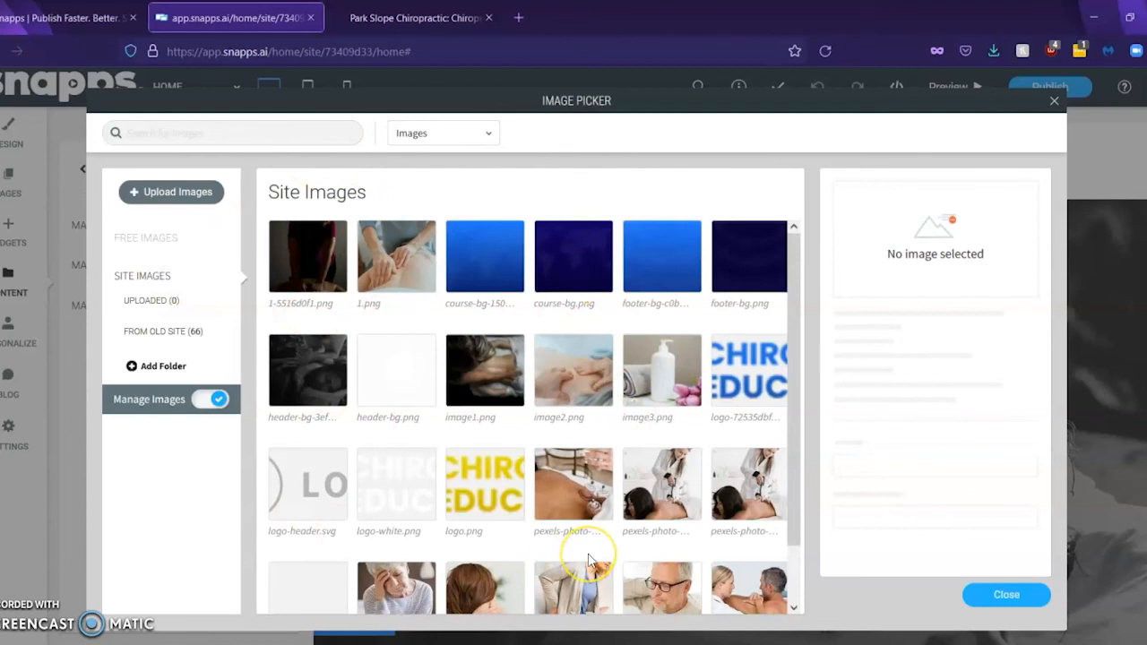
click(197, 334)
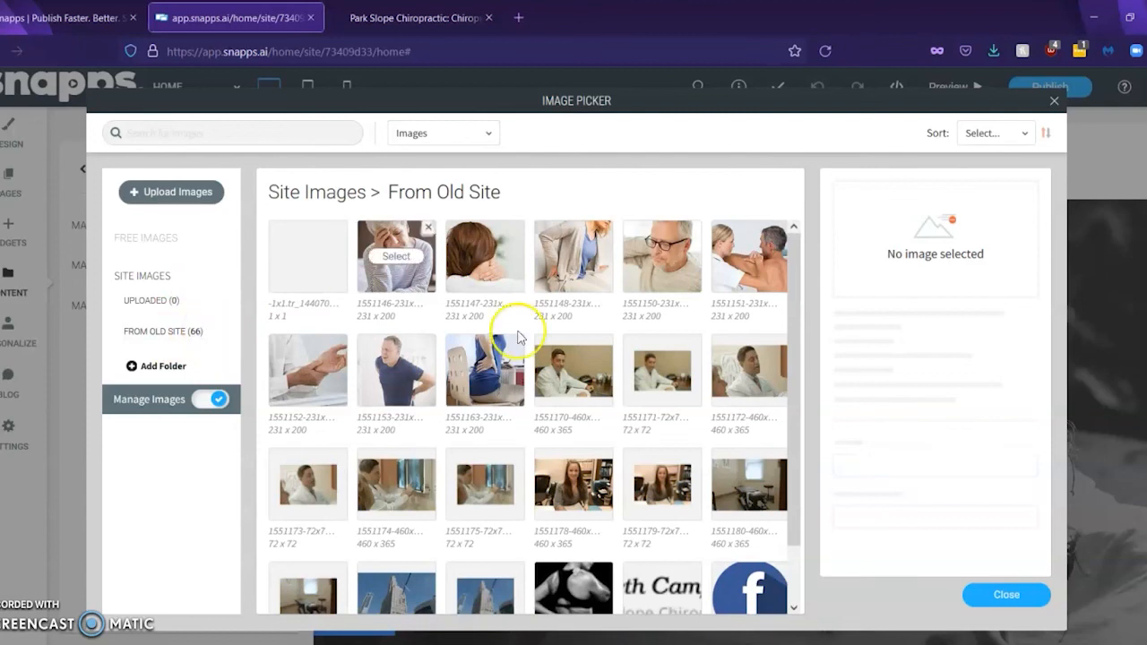
click(967, 600)
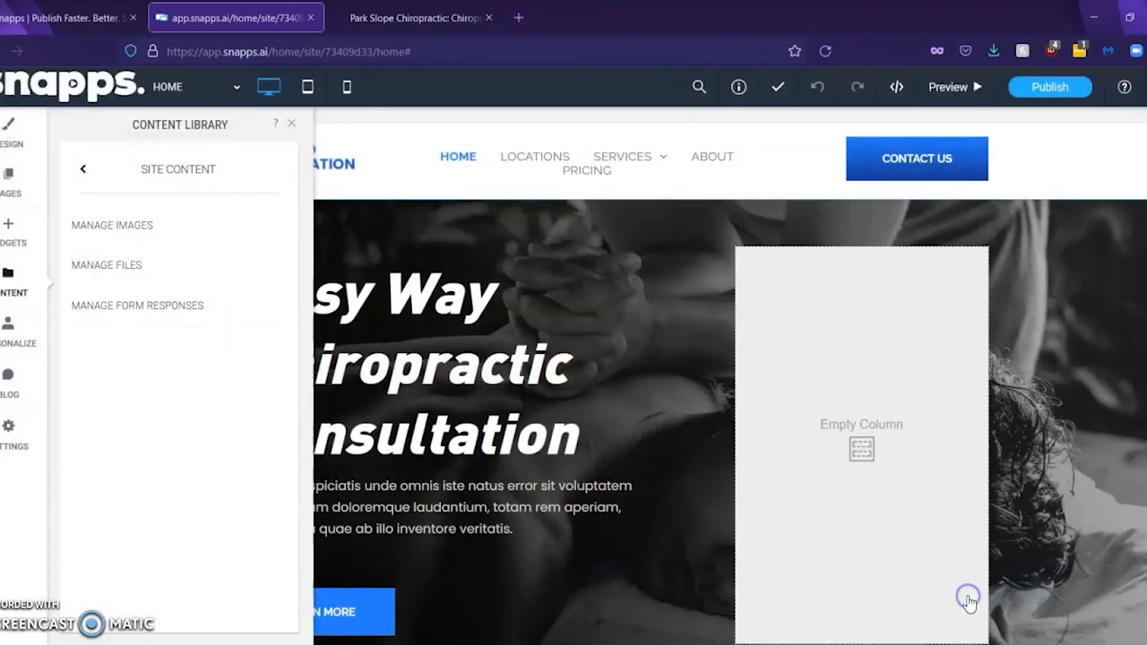
click(289, 124)
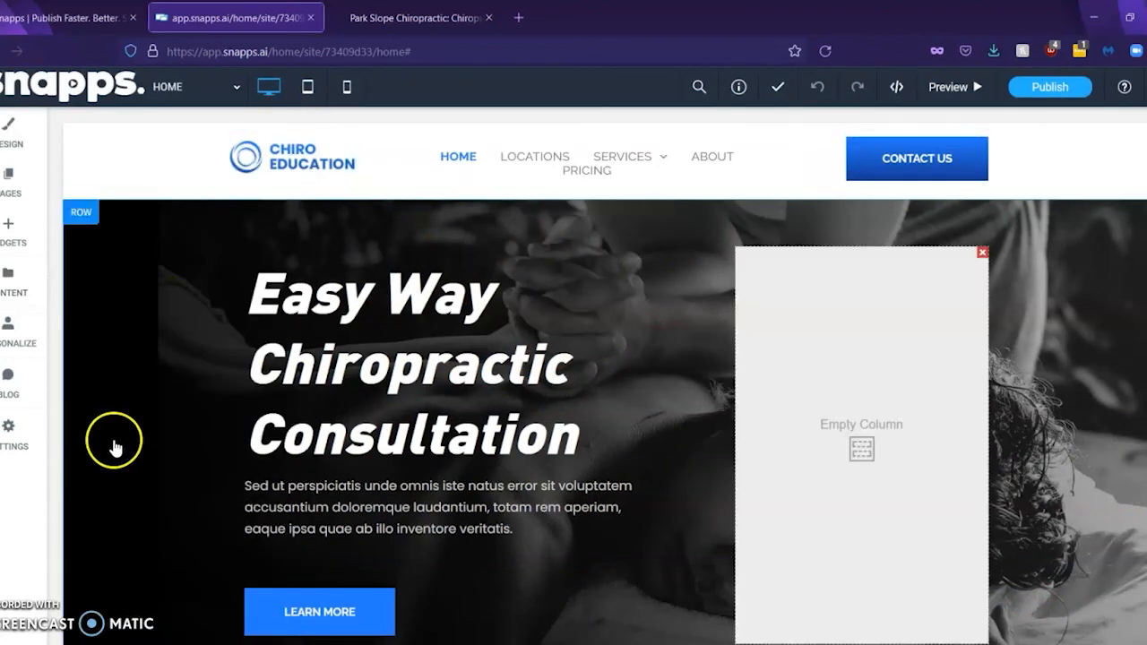